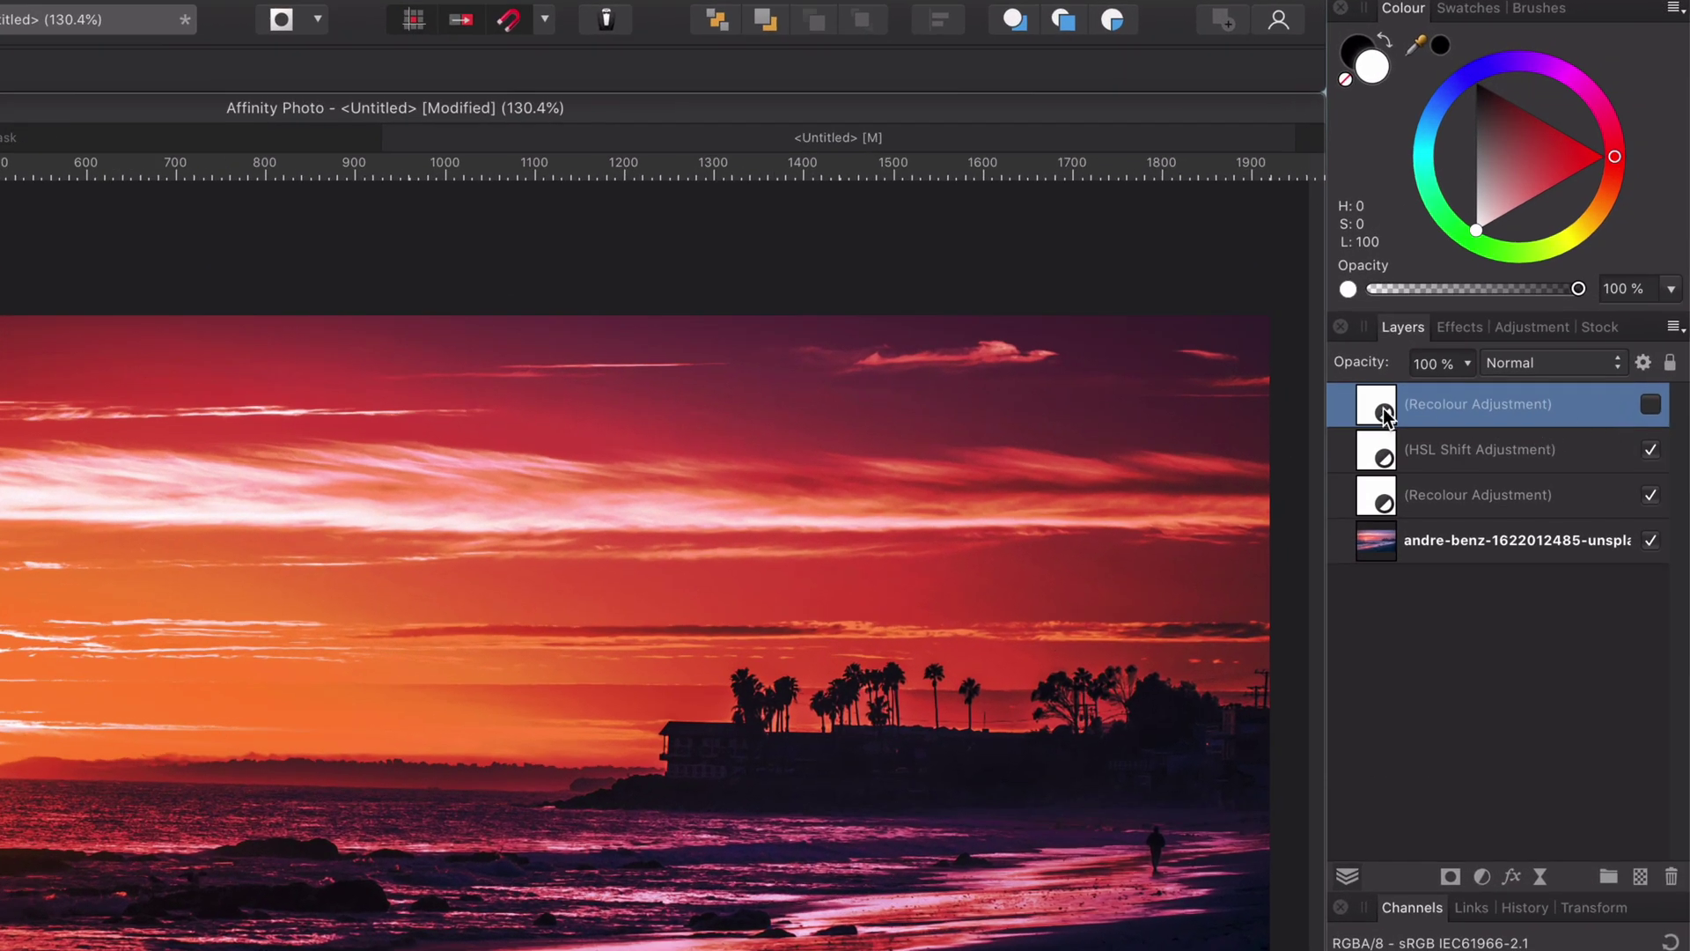
Review the blend options of the uppermost Recolour adjustment
click(1643, 363)
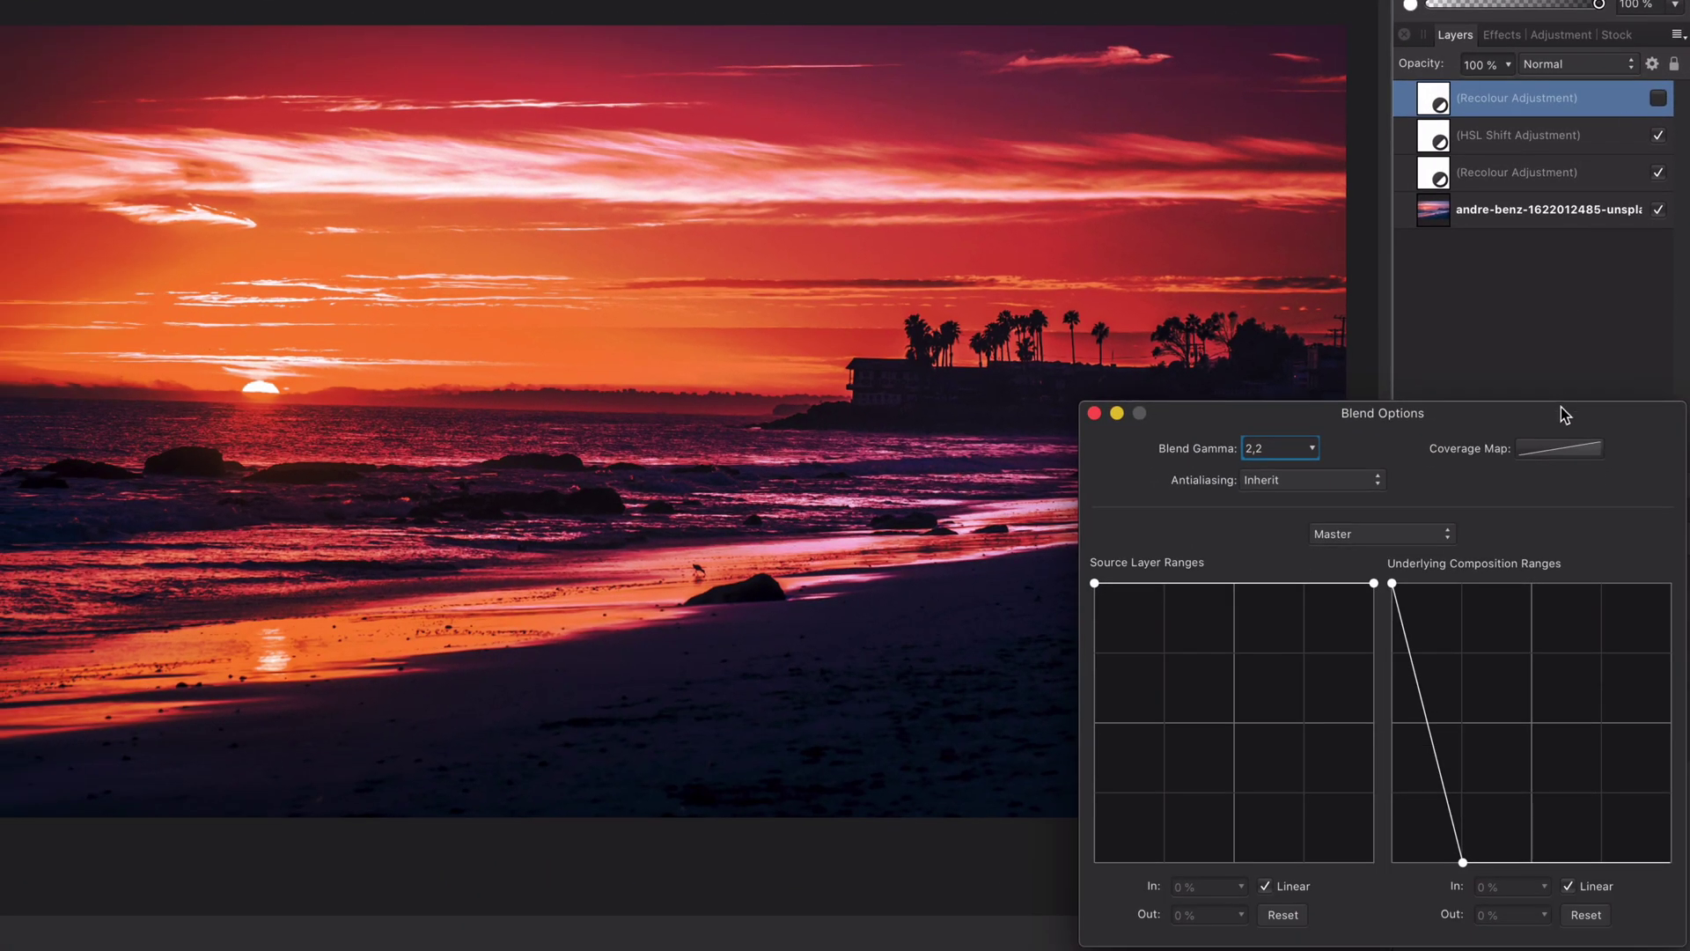
mouse_move(1561, 411)
mouse_down()
mouse_move(1535, 393)
mouse_move(1553, 405)
mouse_up()
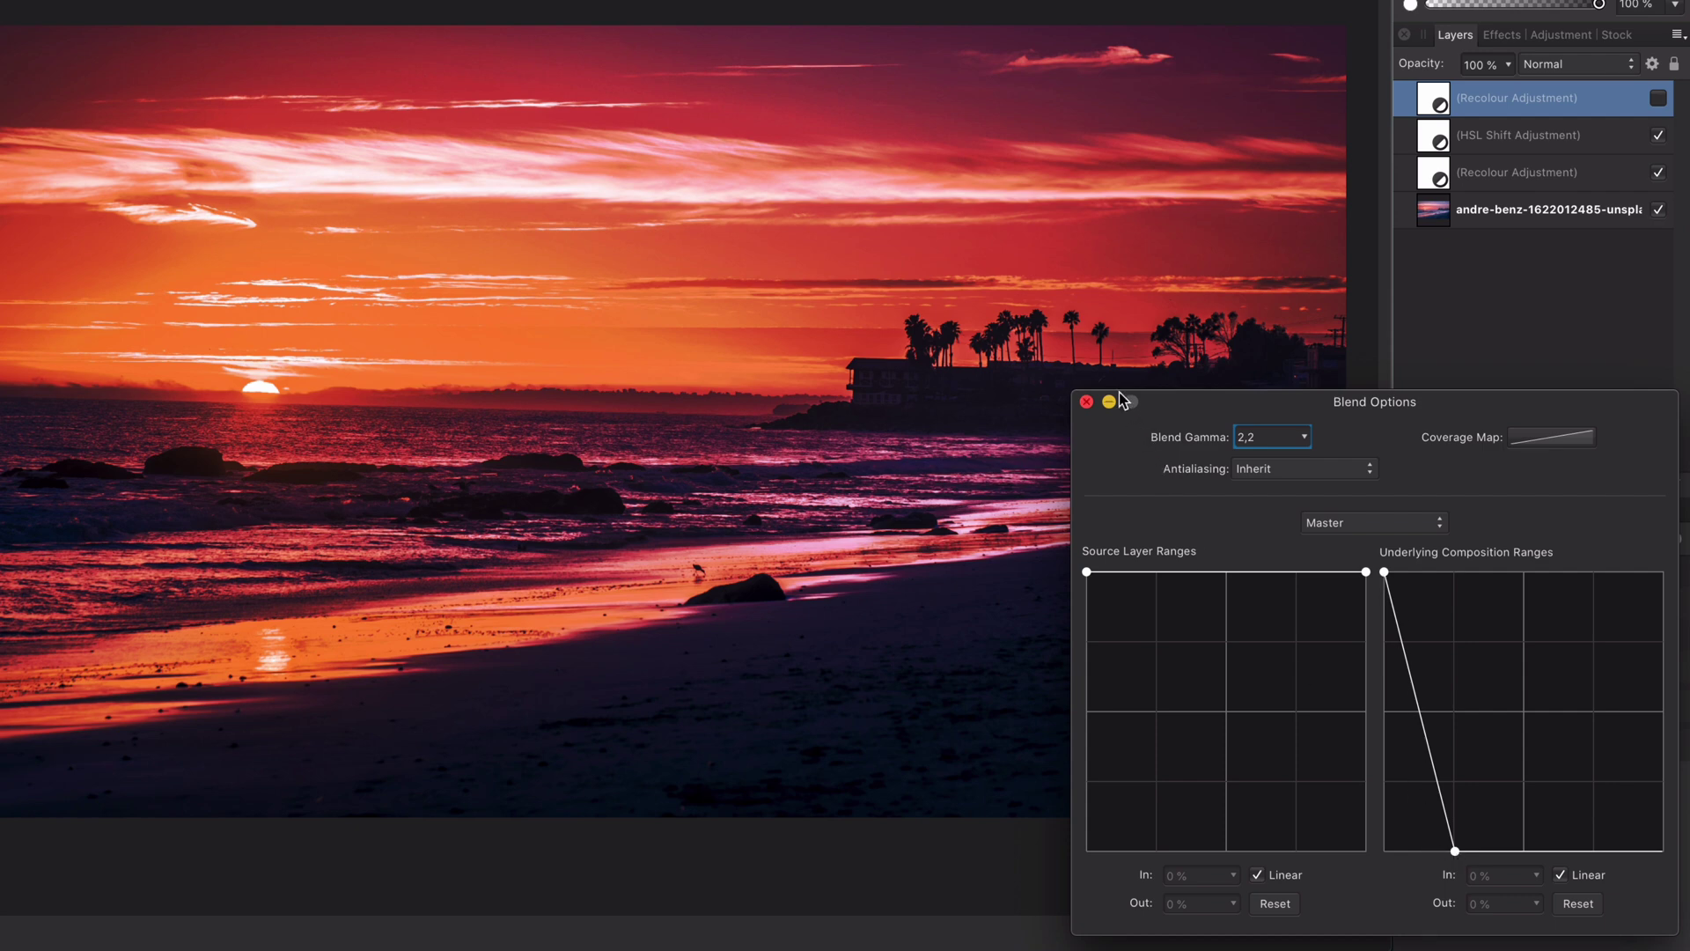
click(1087, 401)
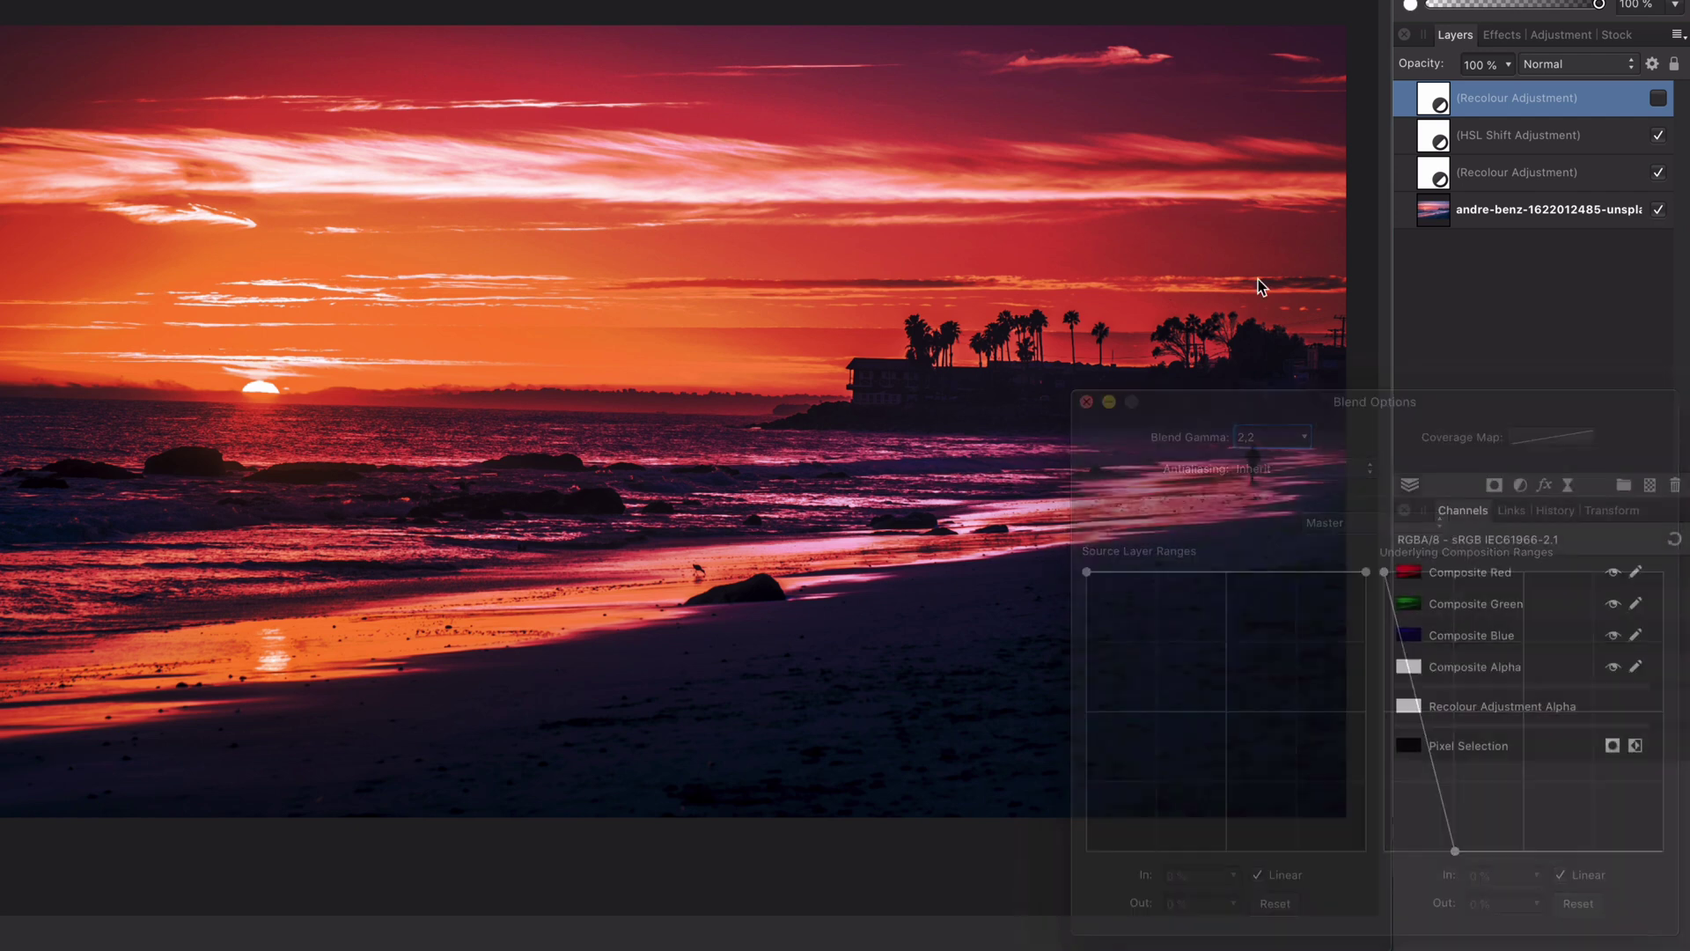
Inspect the uppermost Recolour adjustment's settings and toggle its visibility to compare the shadows with and without it
double_click(1432, 104)
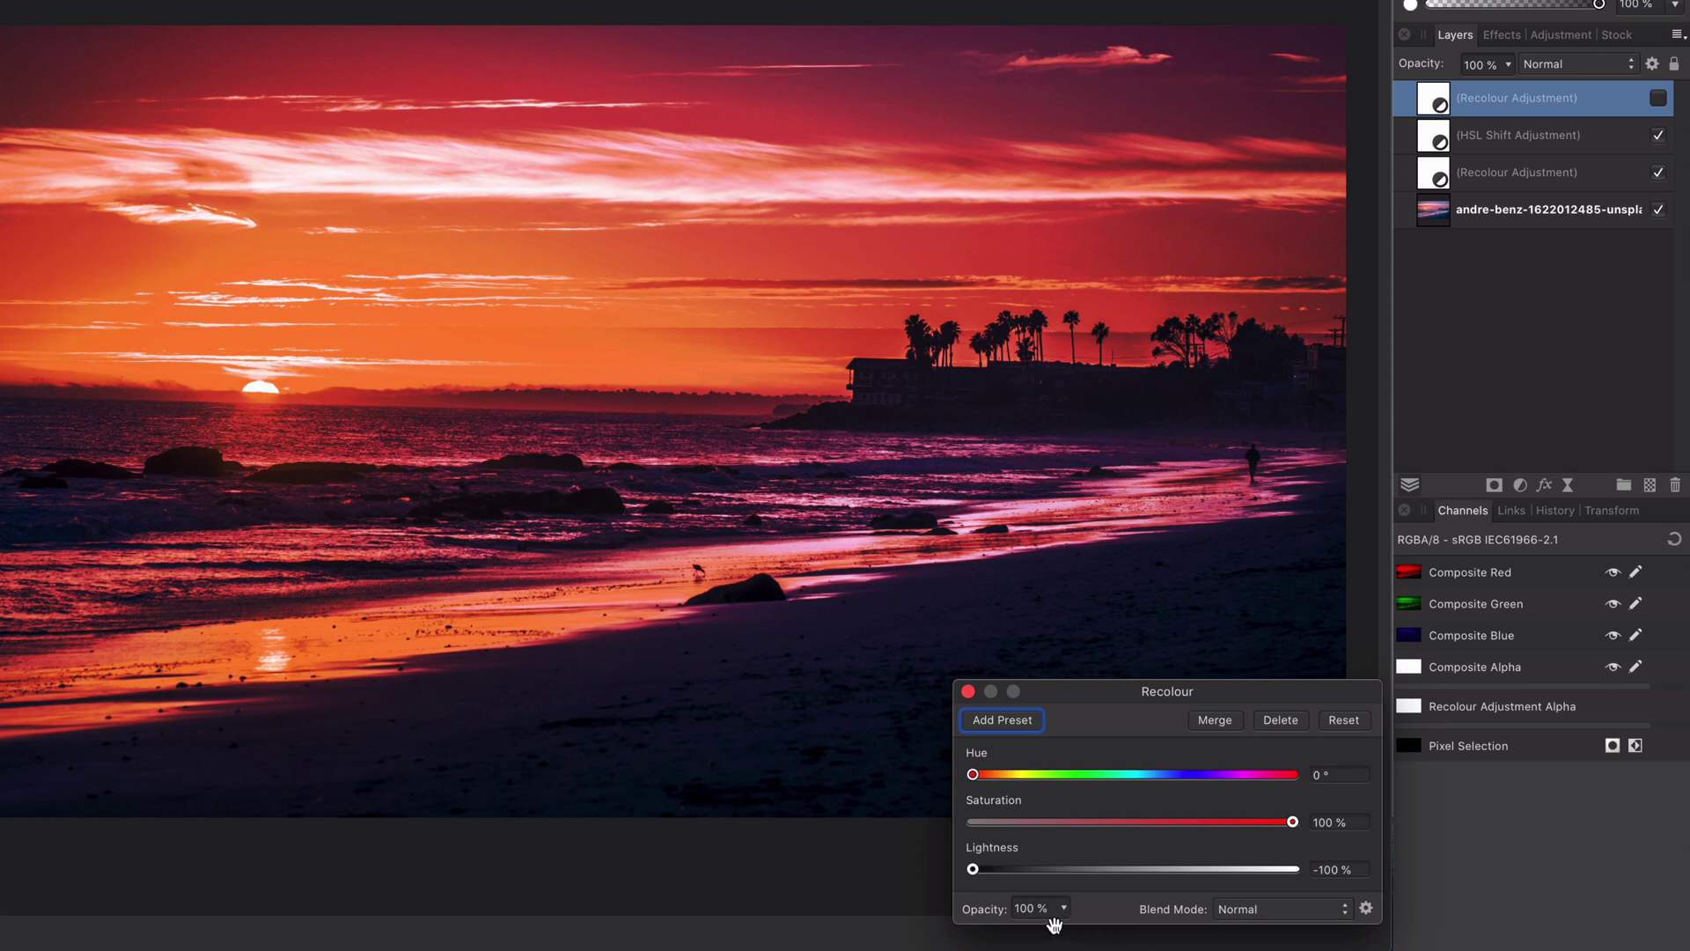
drag(976, 869, 921, 872)
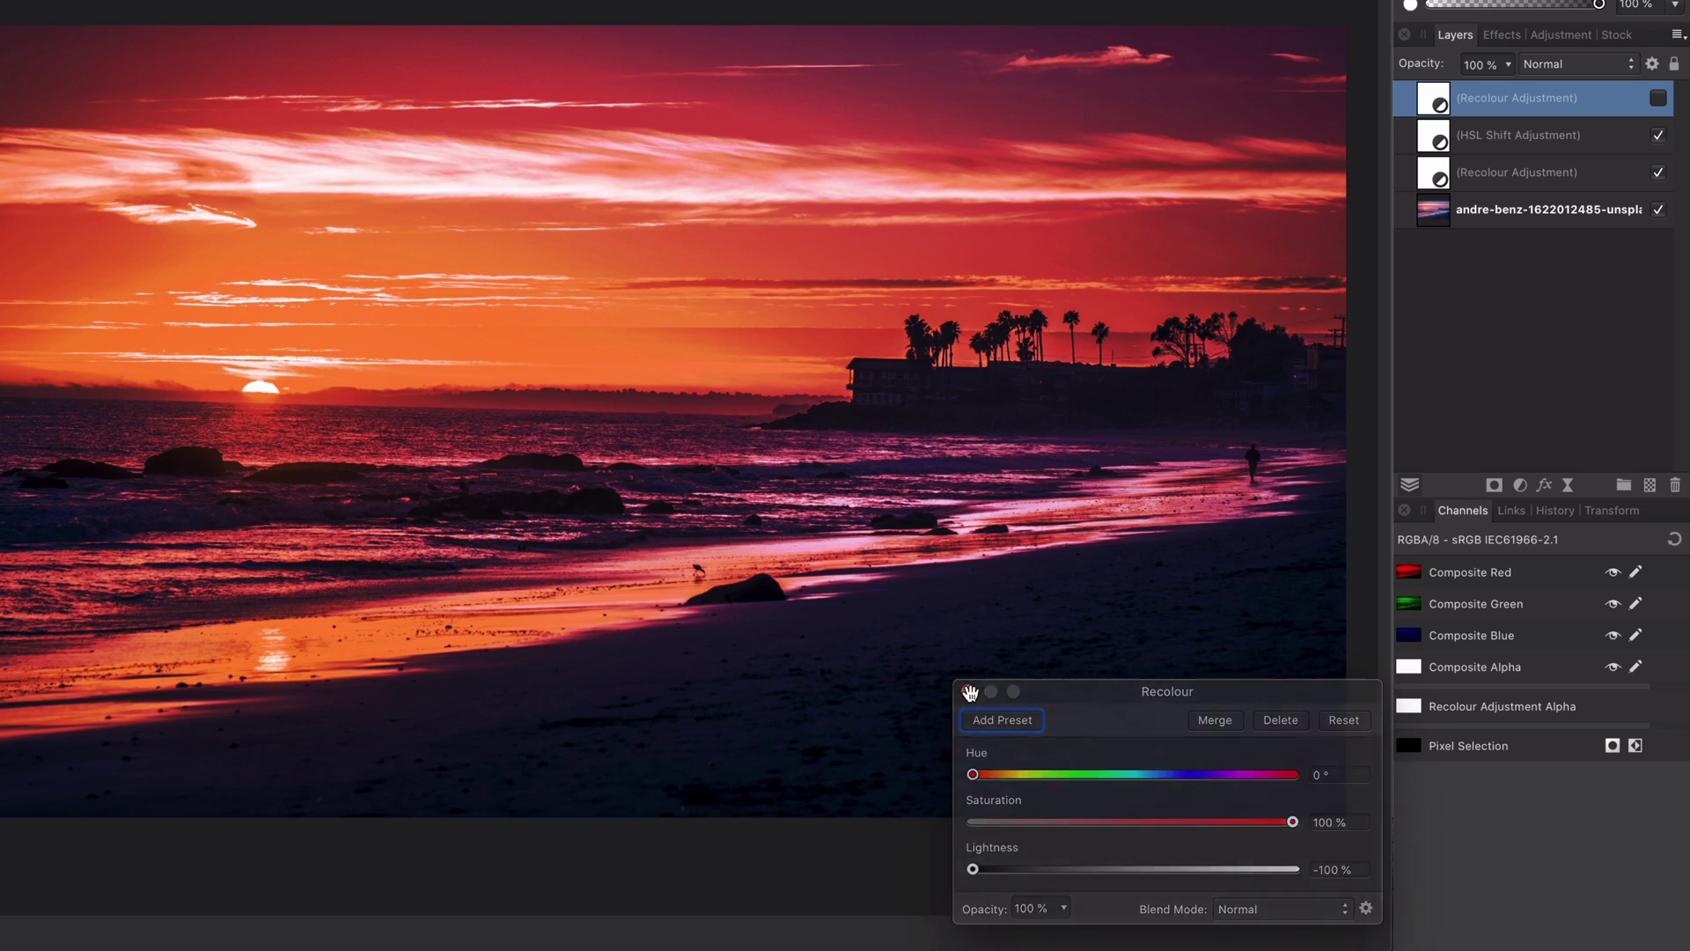
click(969, 693)
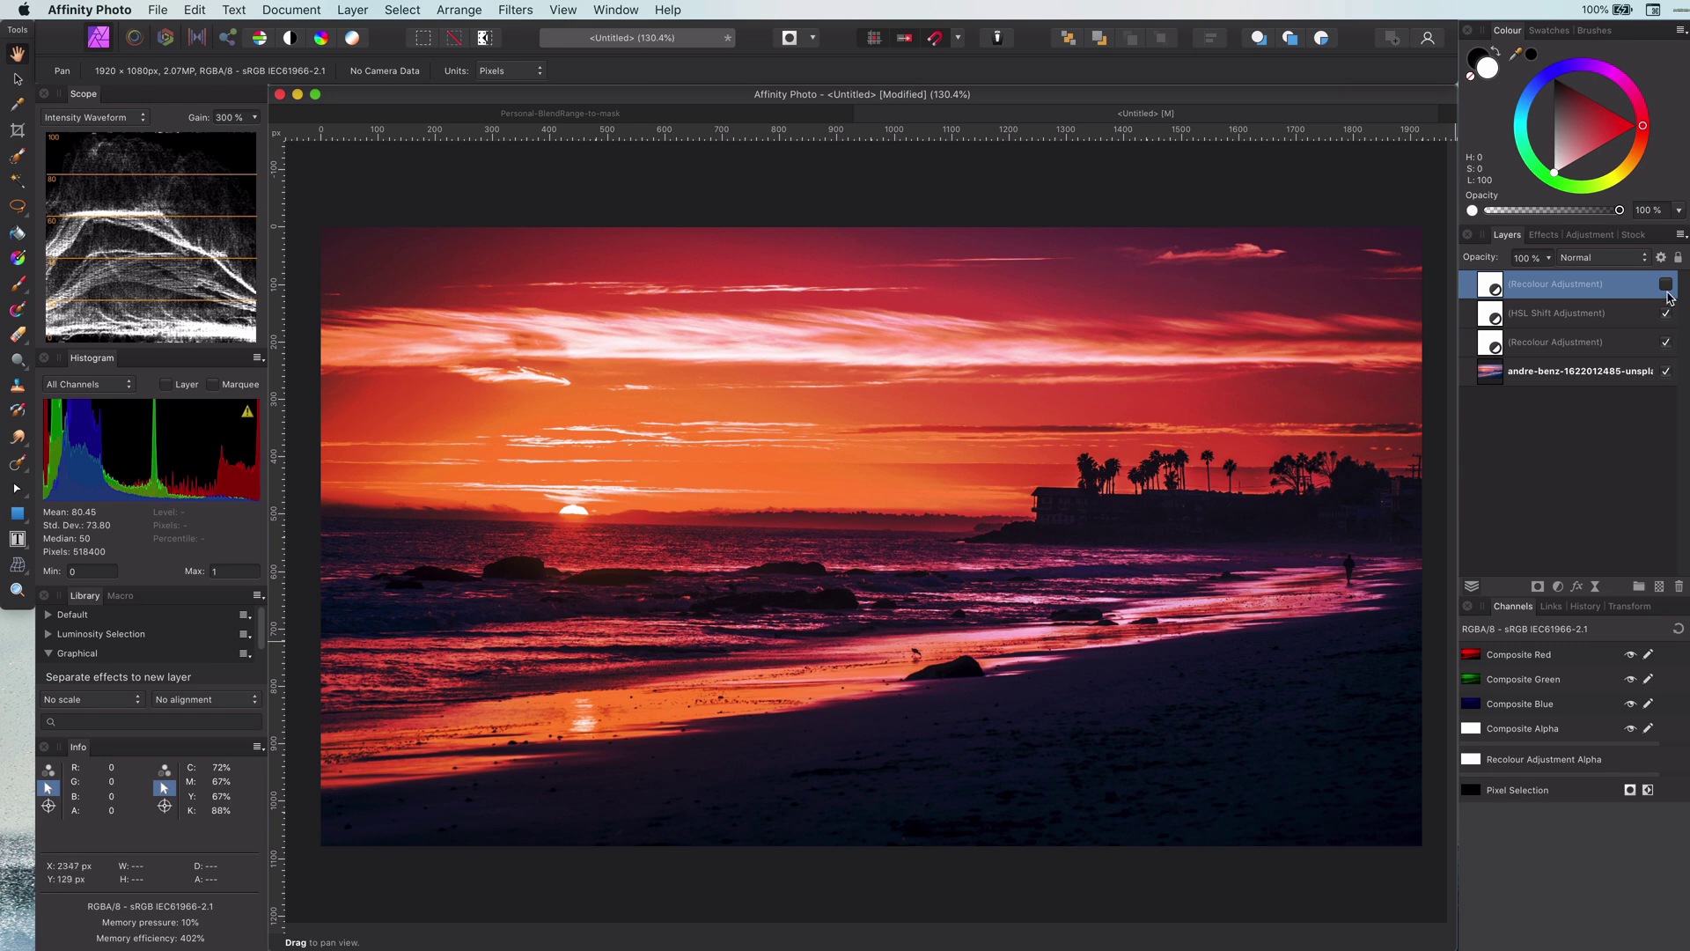
click(1666, 286)
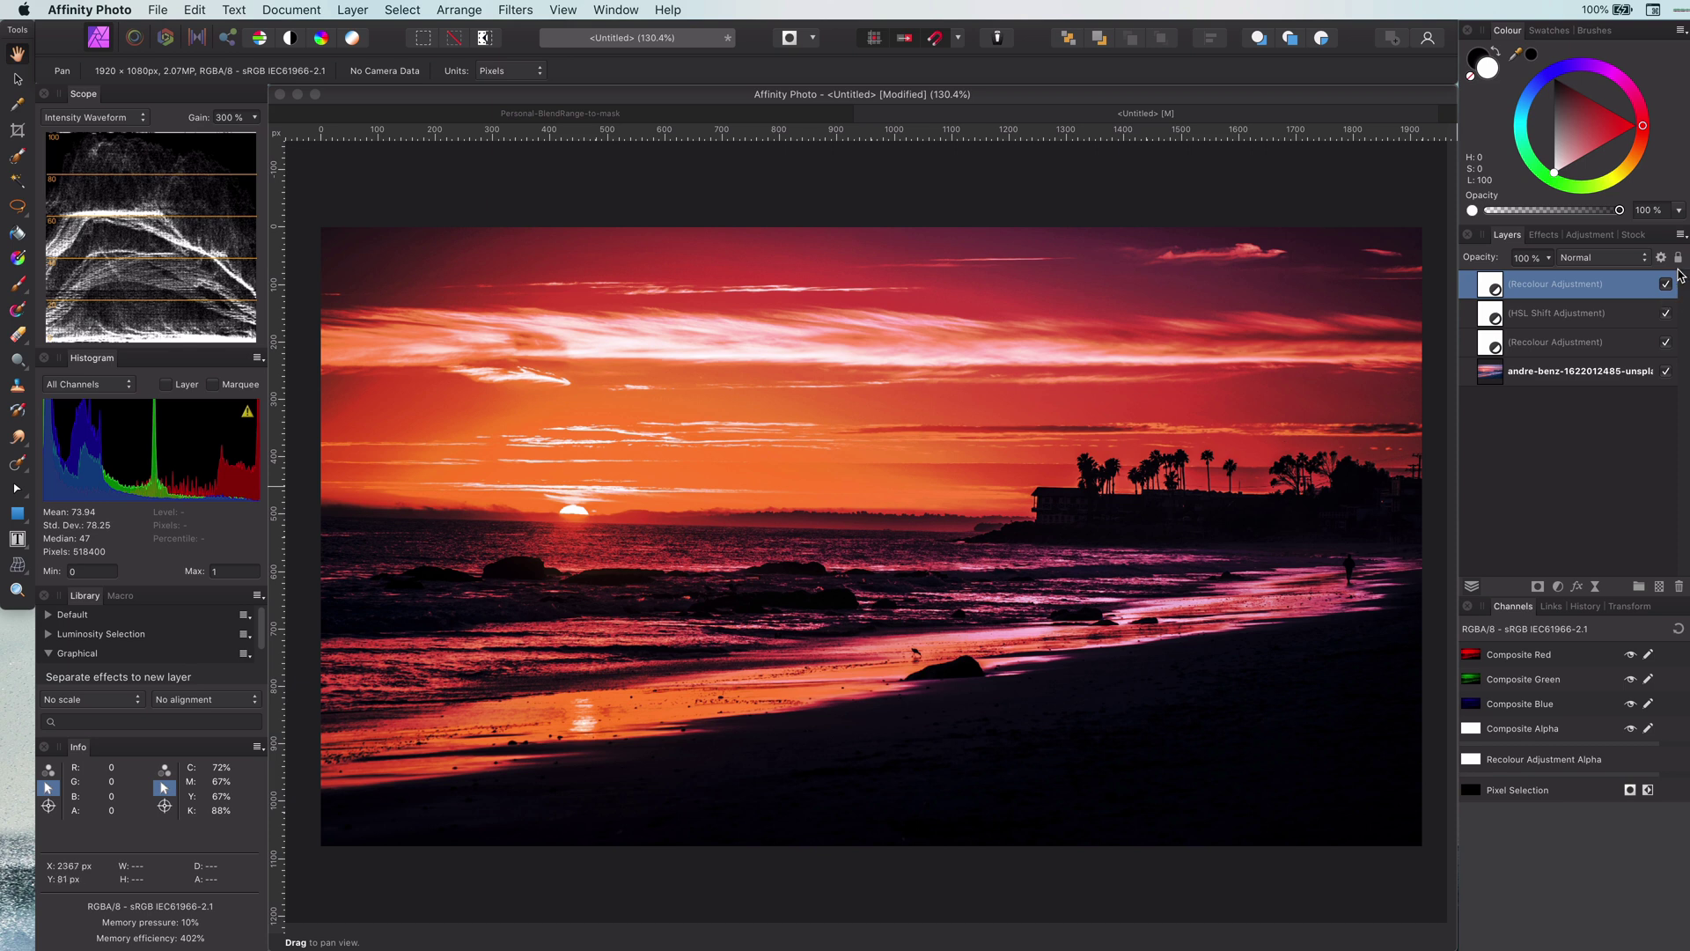
click(1666, 283)
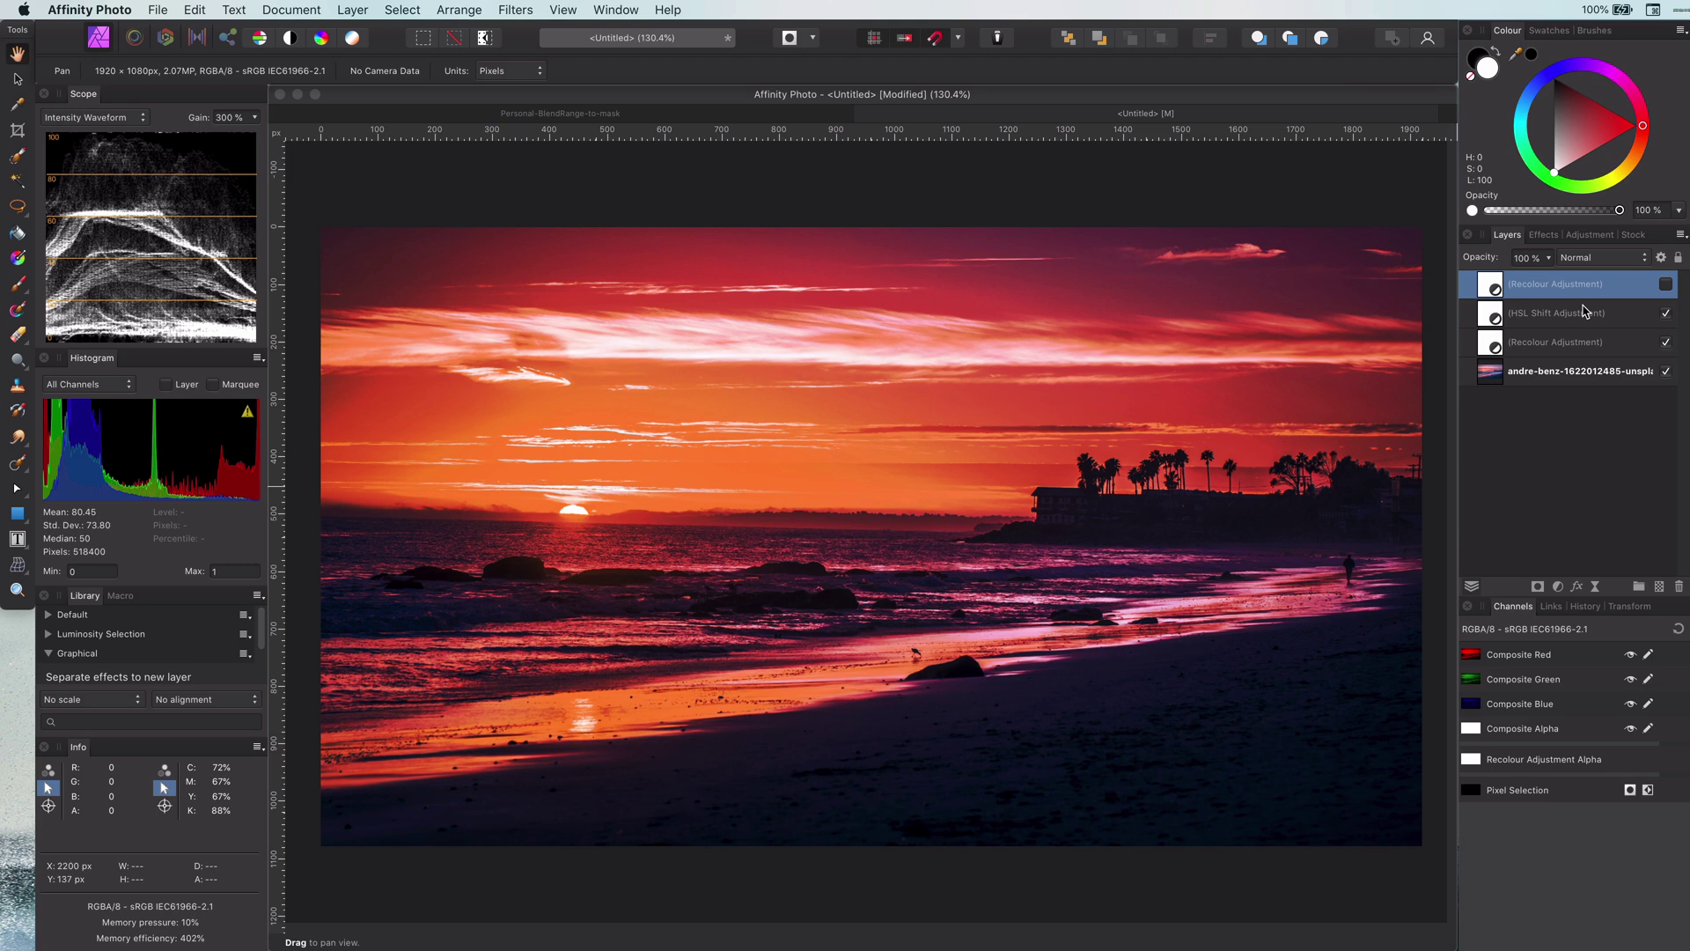
Merge the visible layers into a new pixel layer directly above the HSL Shift adjustment
click(1585, 311)
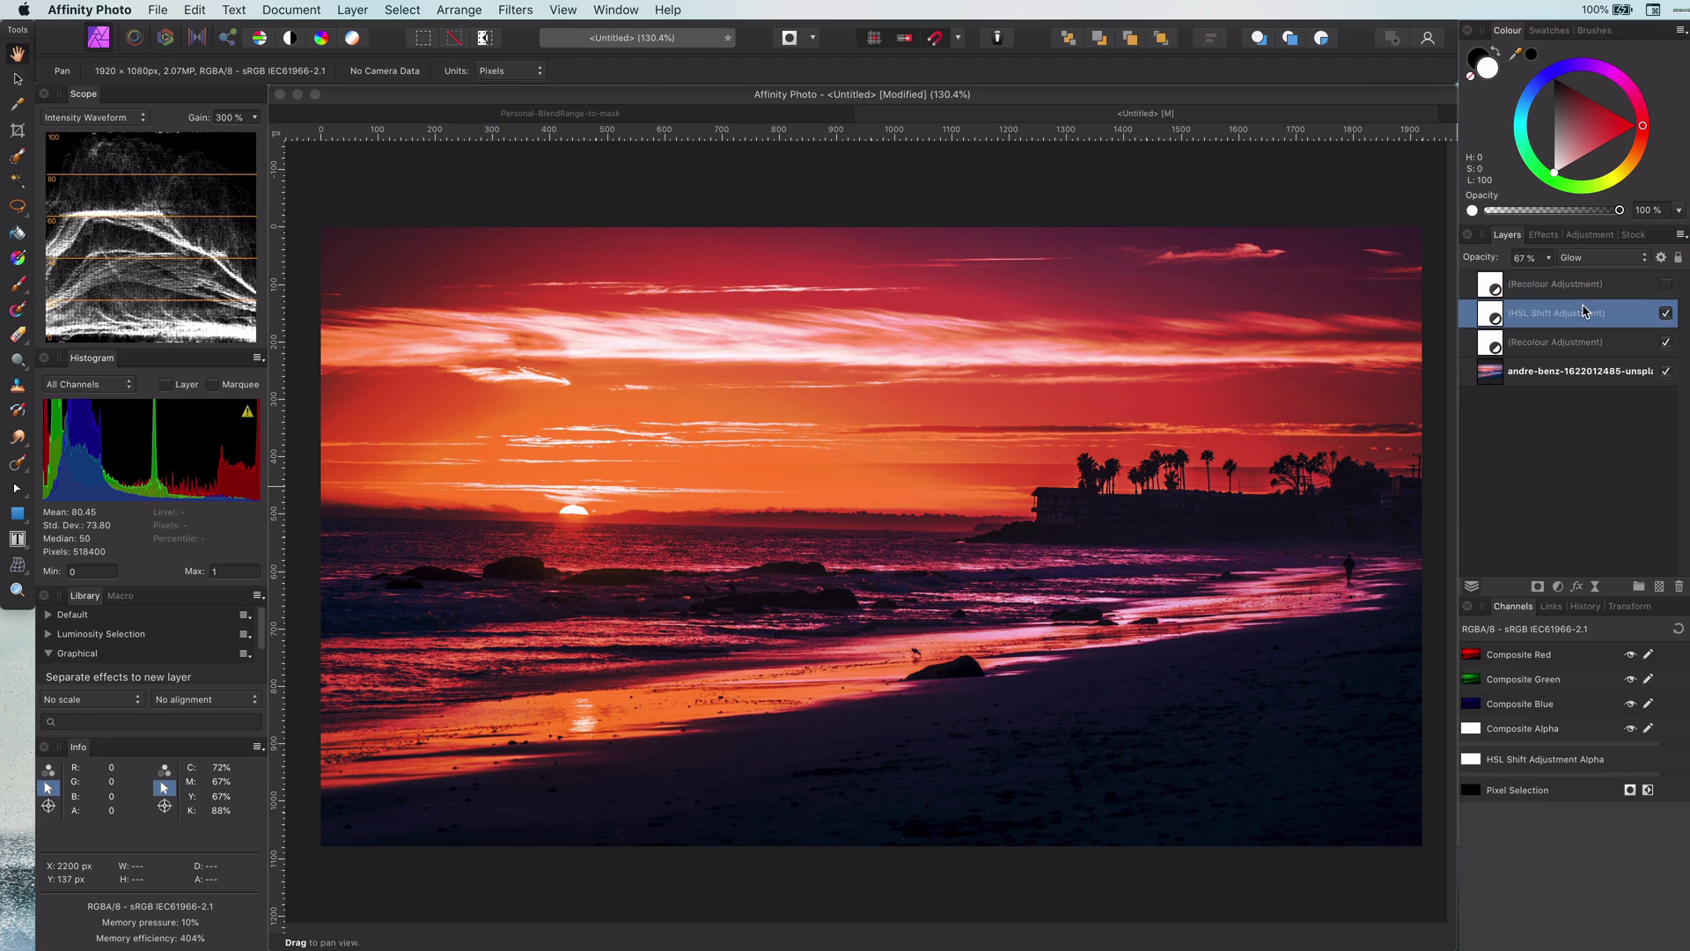
right_click(1489, 318)
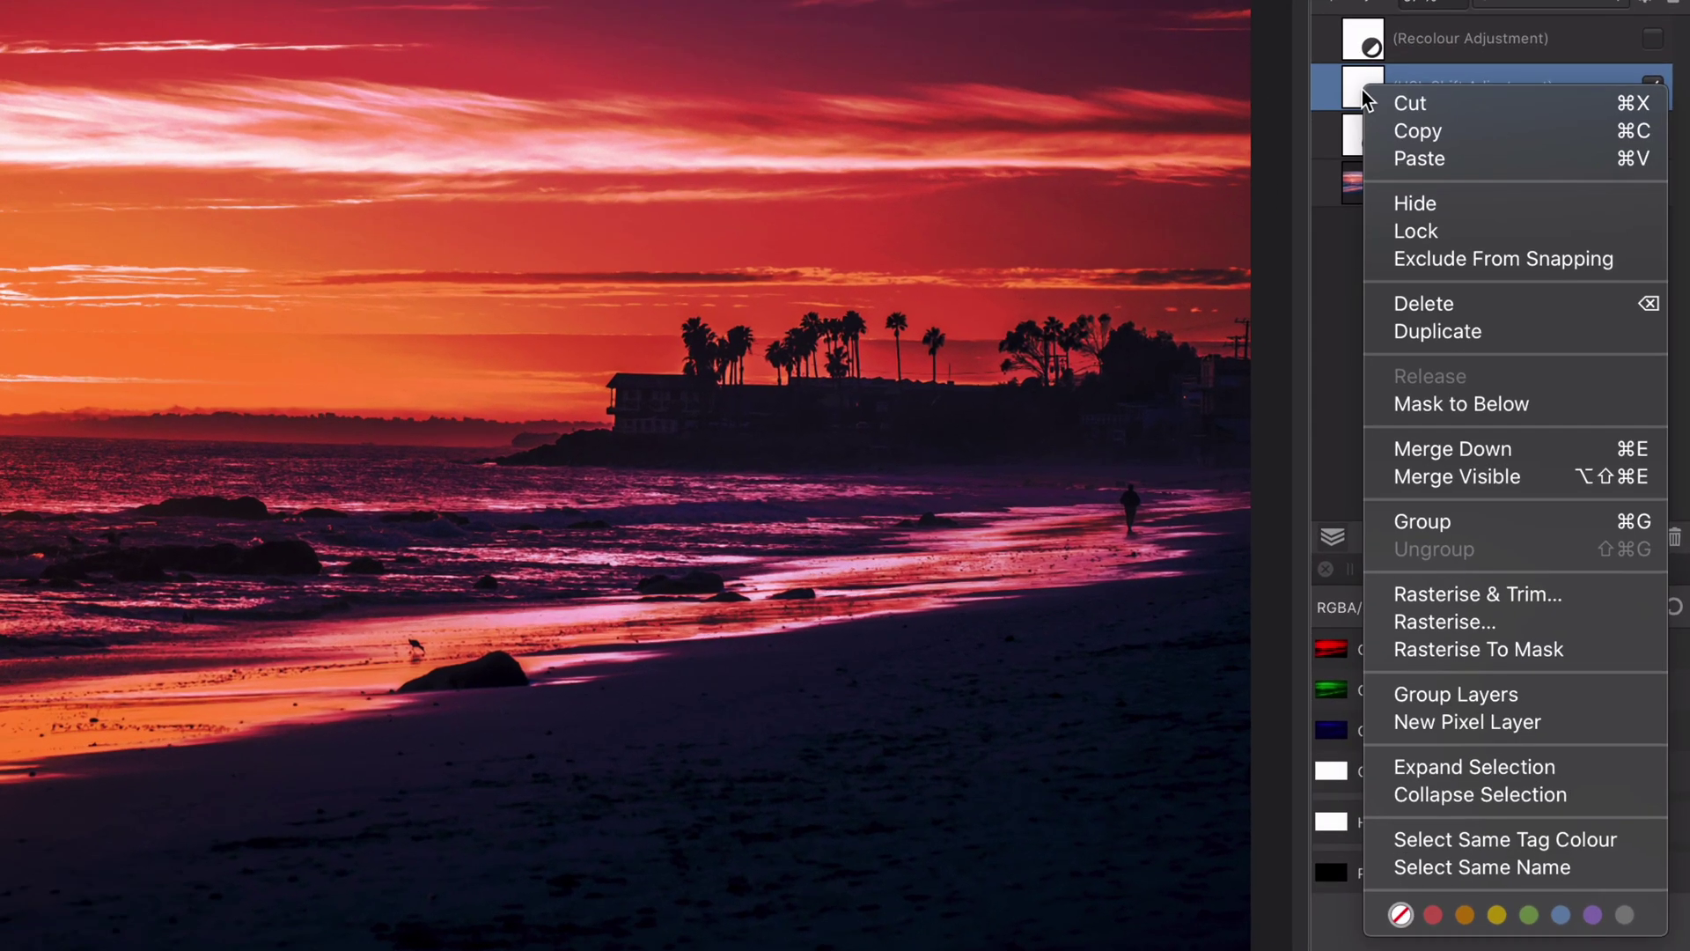
click(1441, 475)
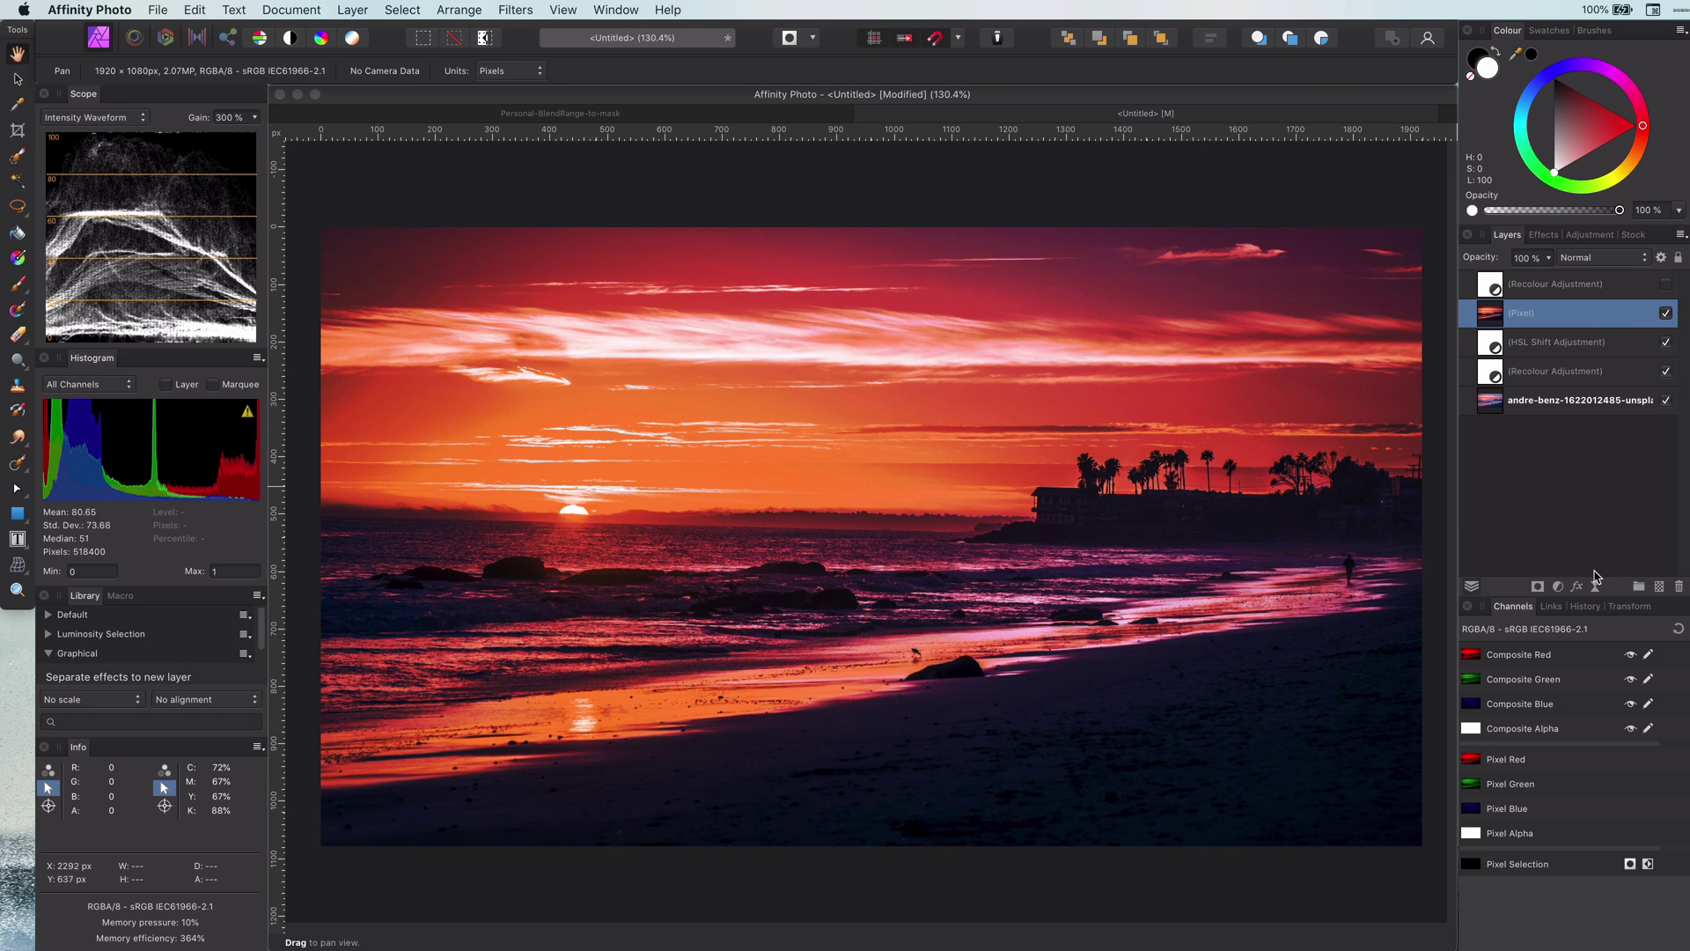
Add a white fill layer between the HSL Shift adjustment and the merged pixel layer, and check it by toggling the pixel layer's visibility
click(1494, 346)
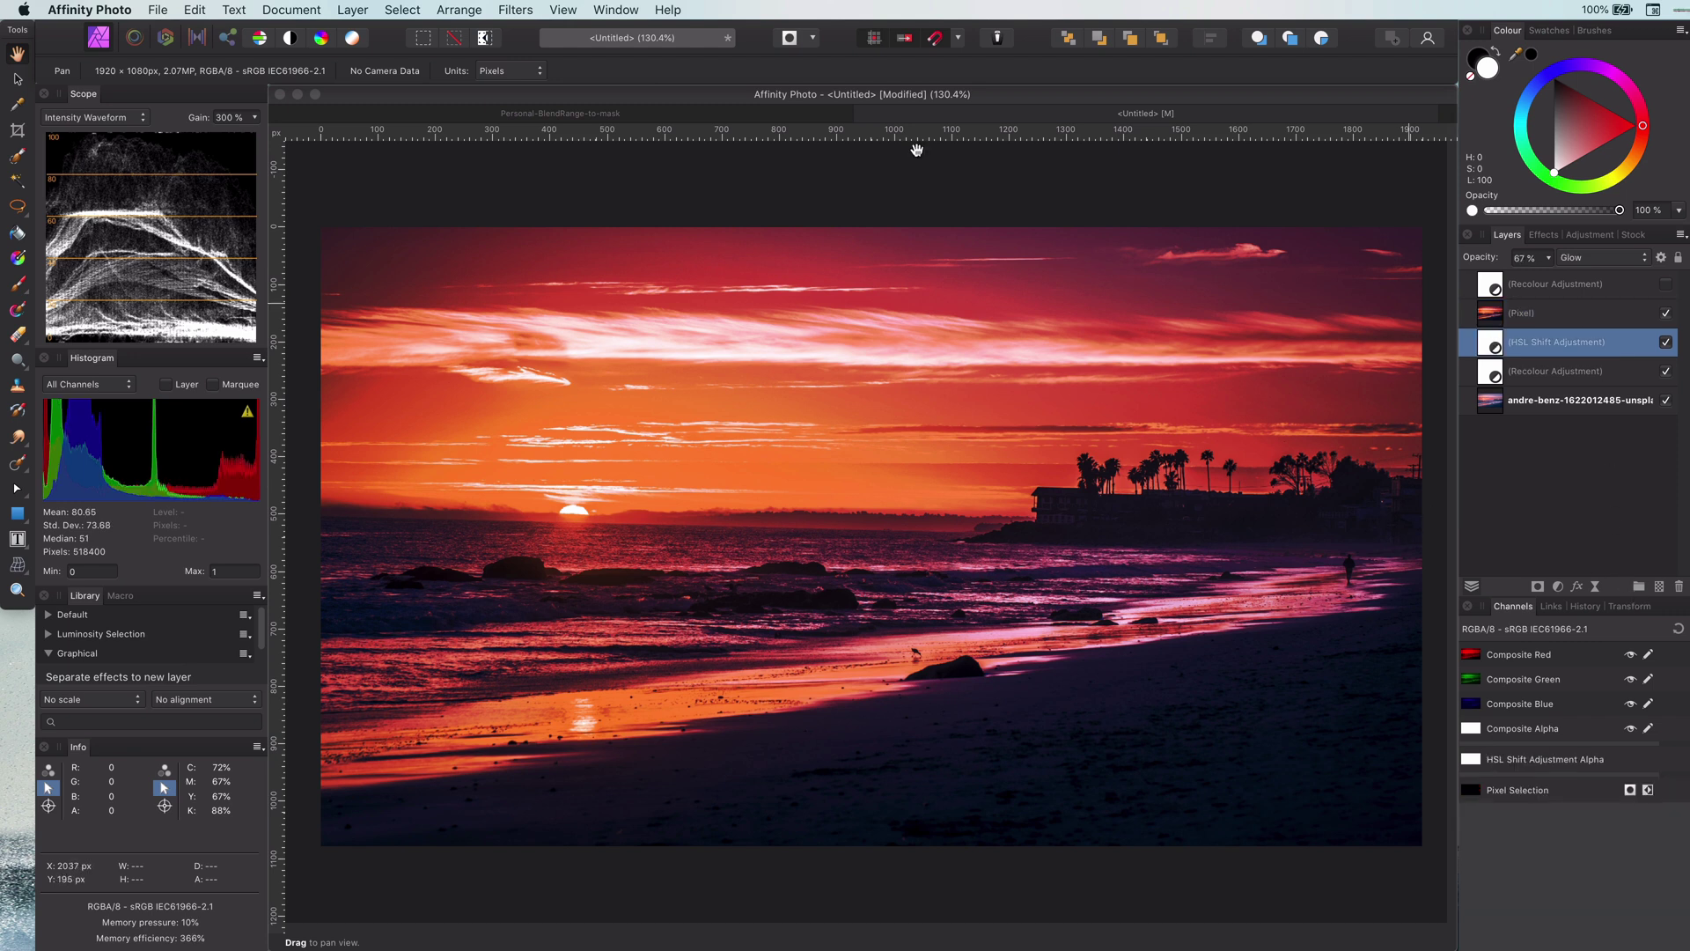
click(348, 14)
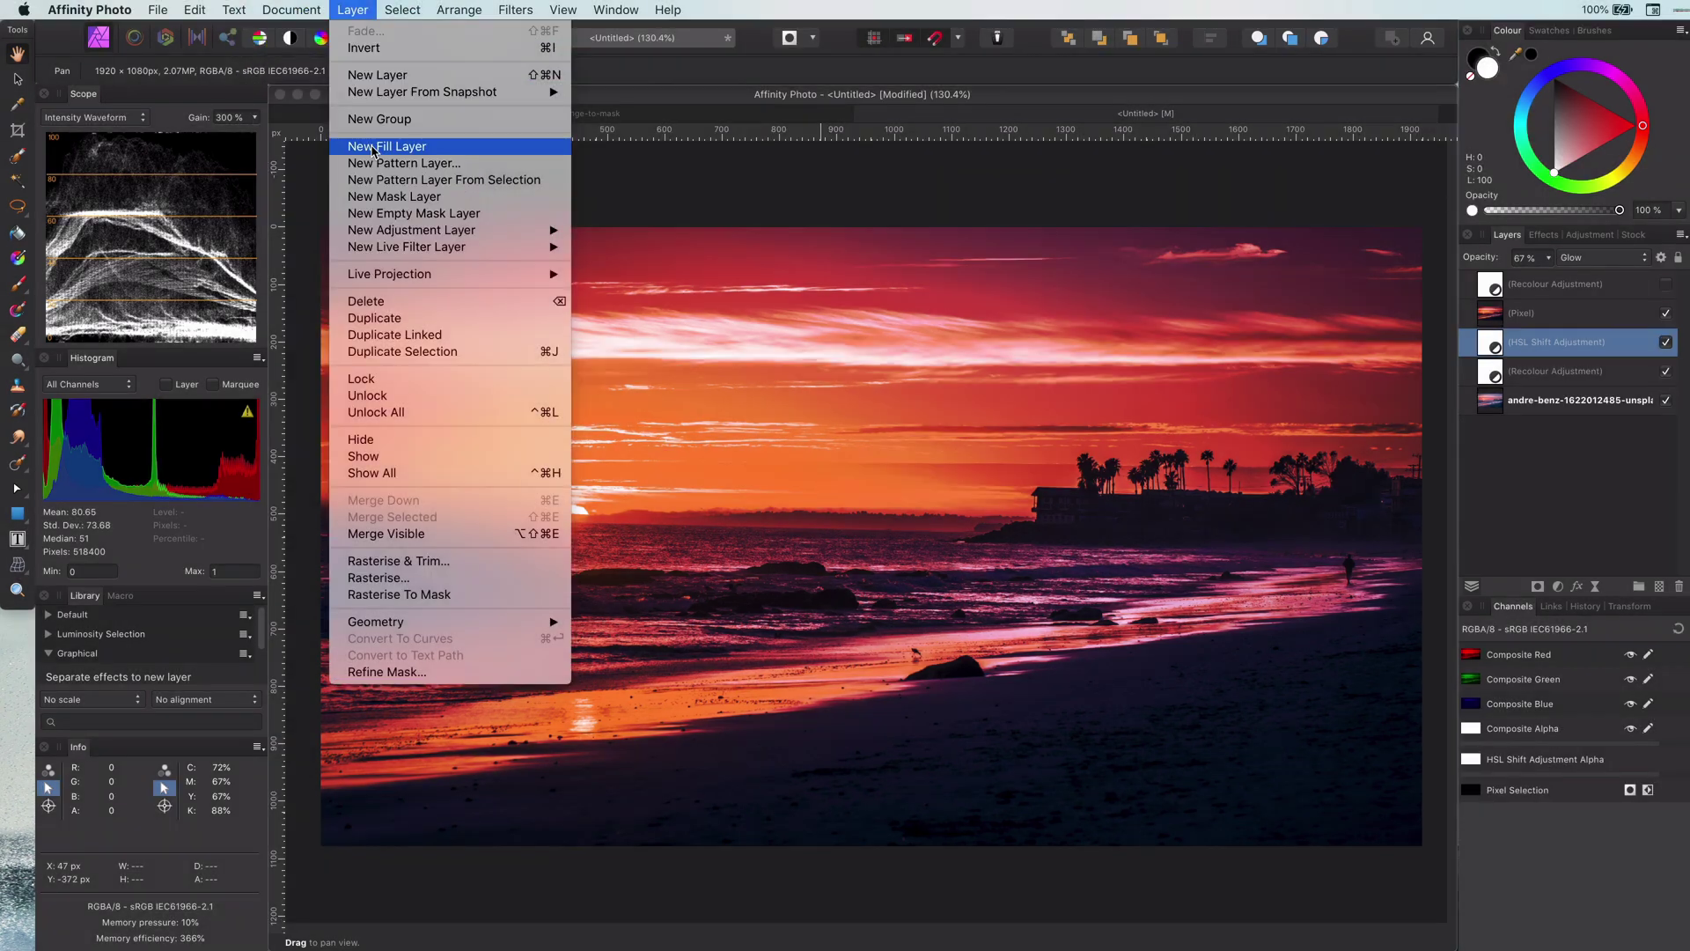
click(372, 148)
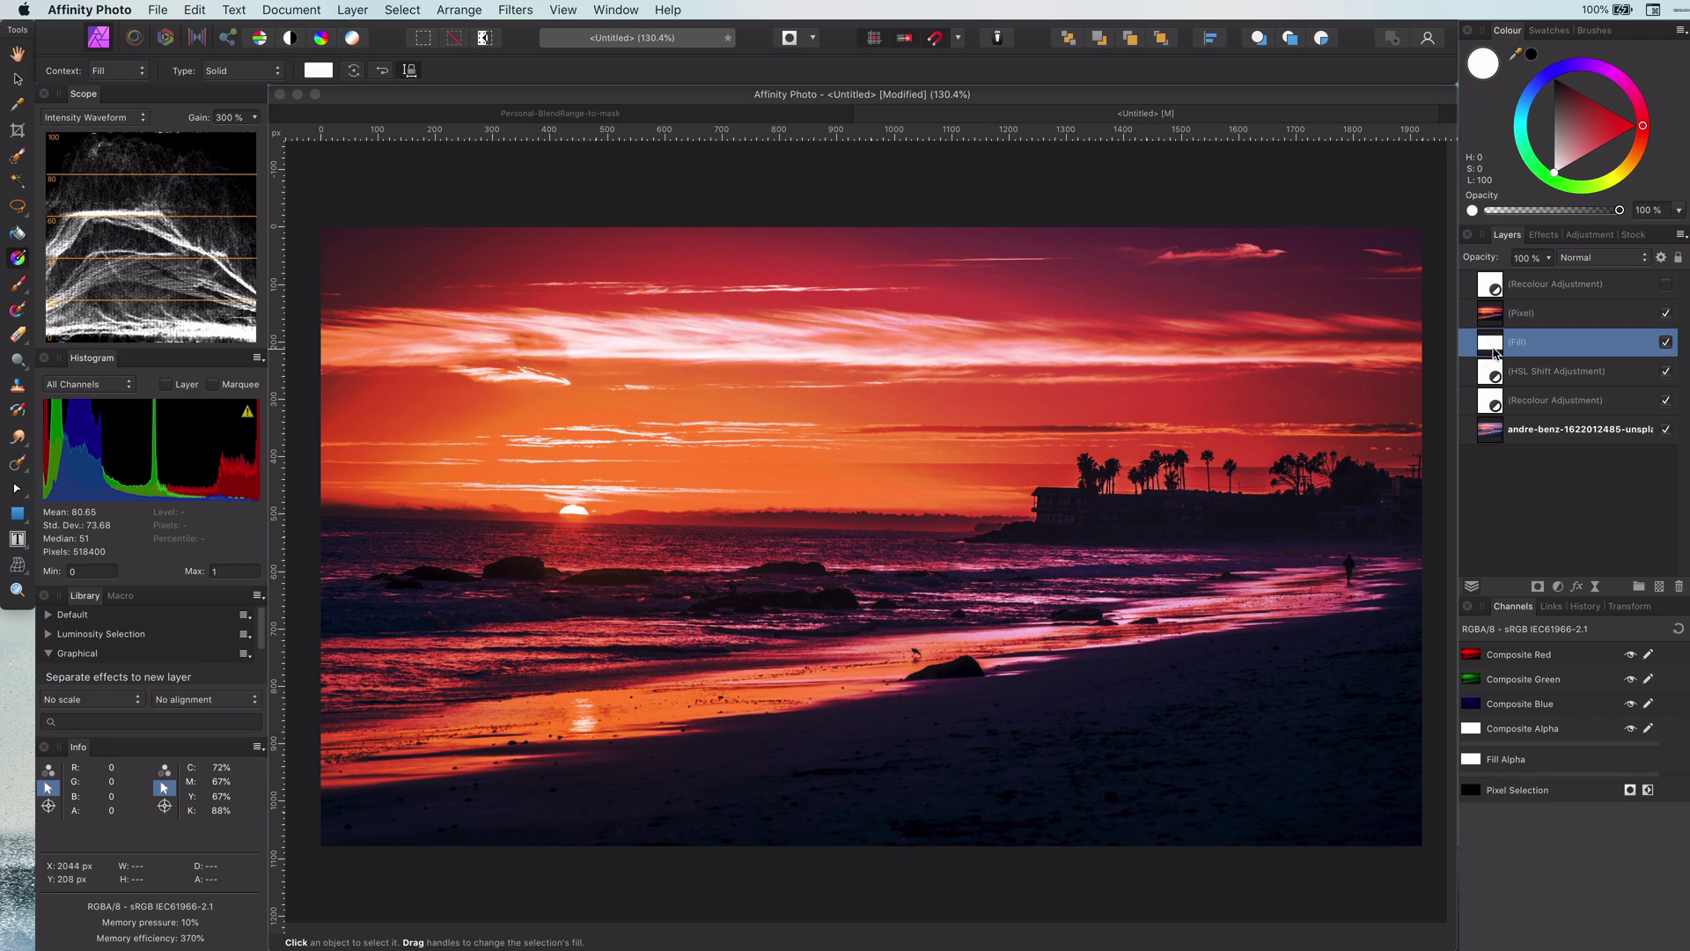
click(1661, 315)
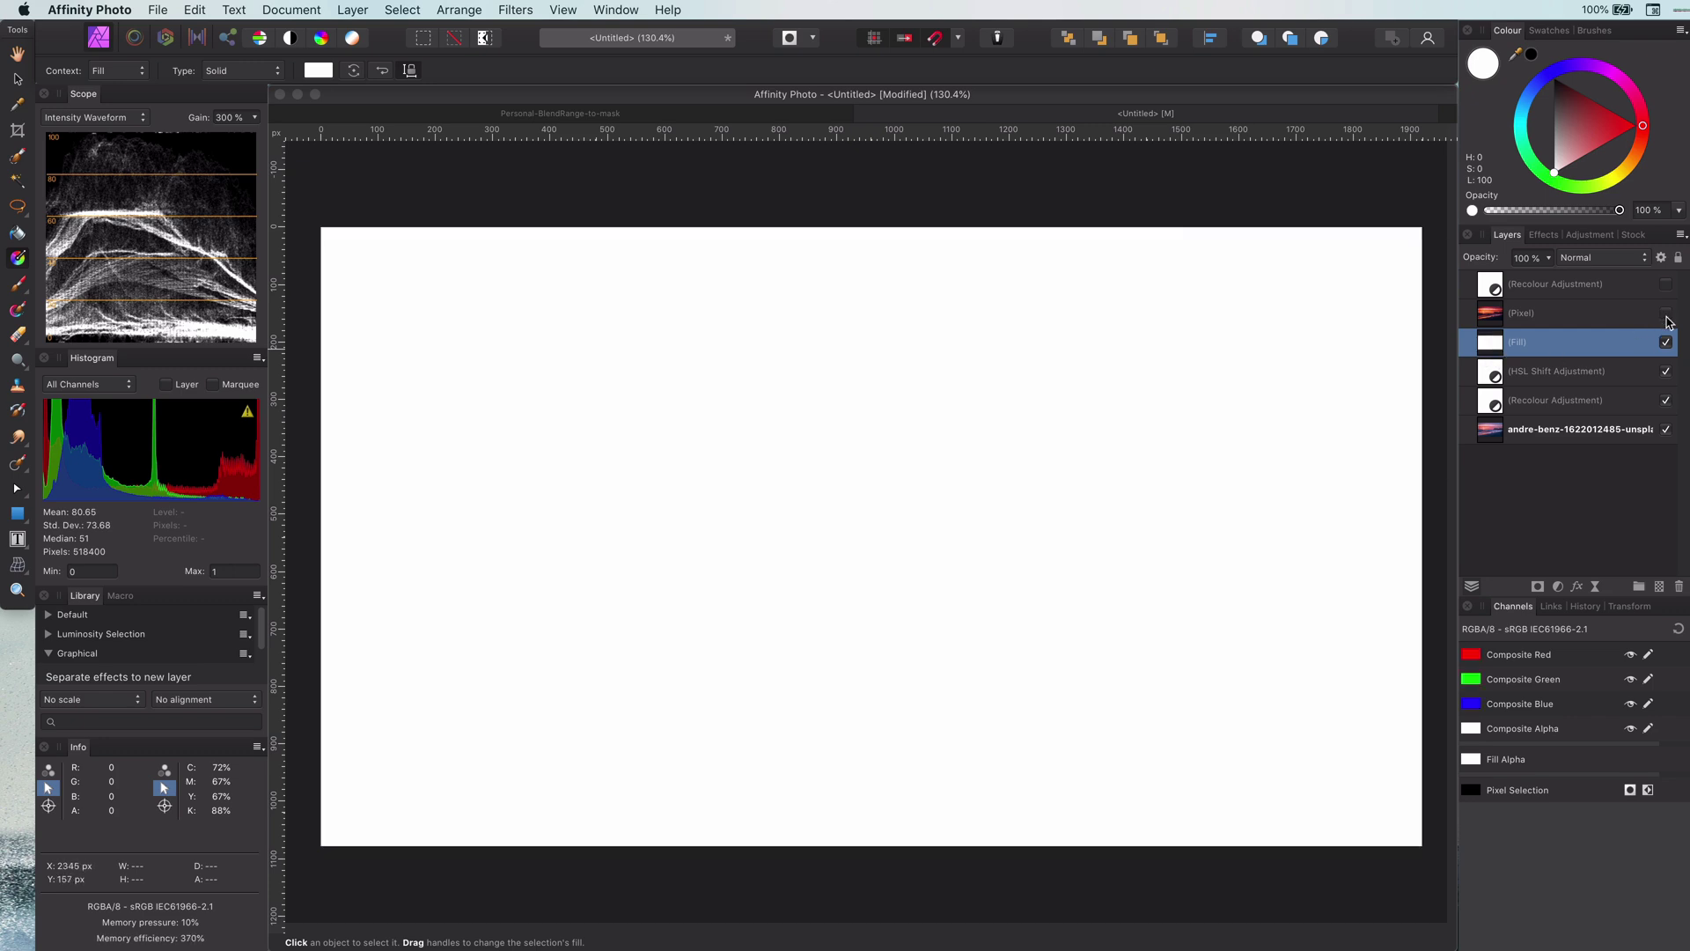
click(1665, 316)
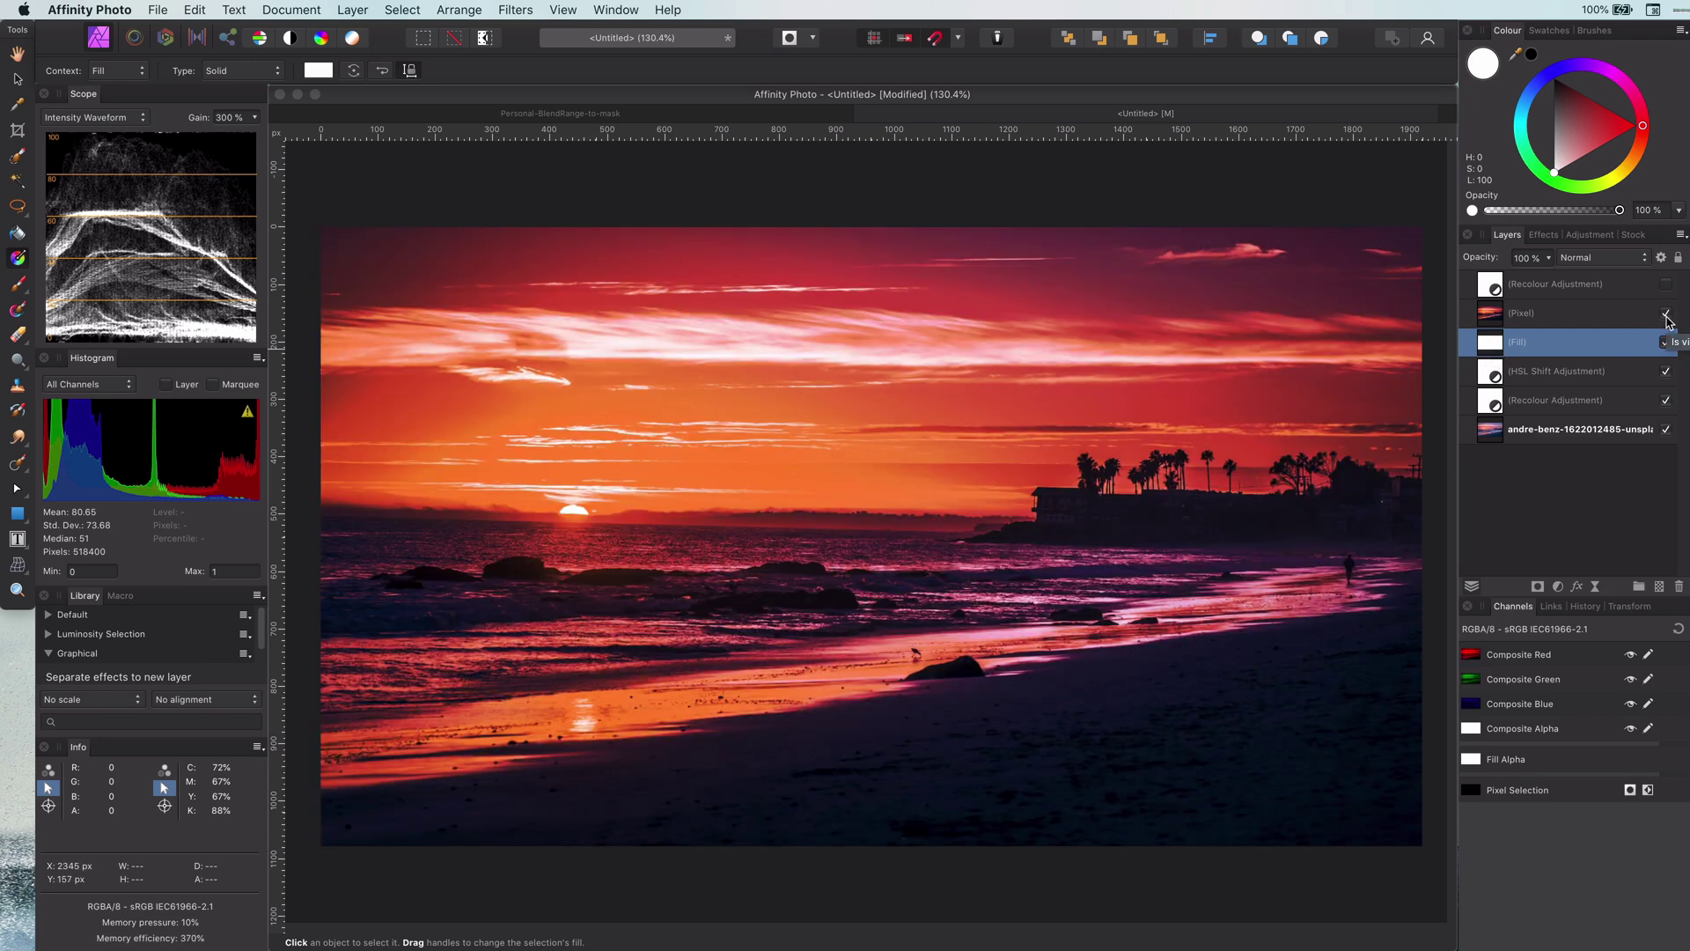
Add a Curves adjustment above the merged pixel layer and lower the upper end point of its Alpha curve to 0
click(1497, 319)
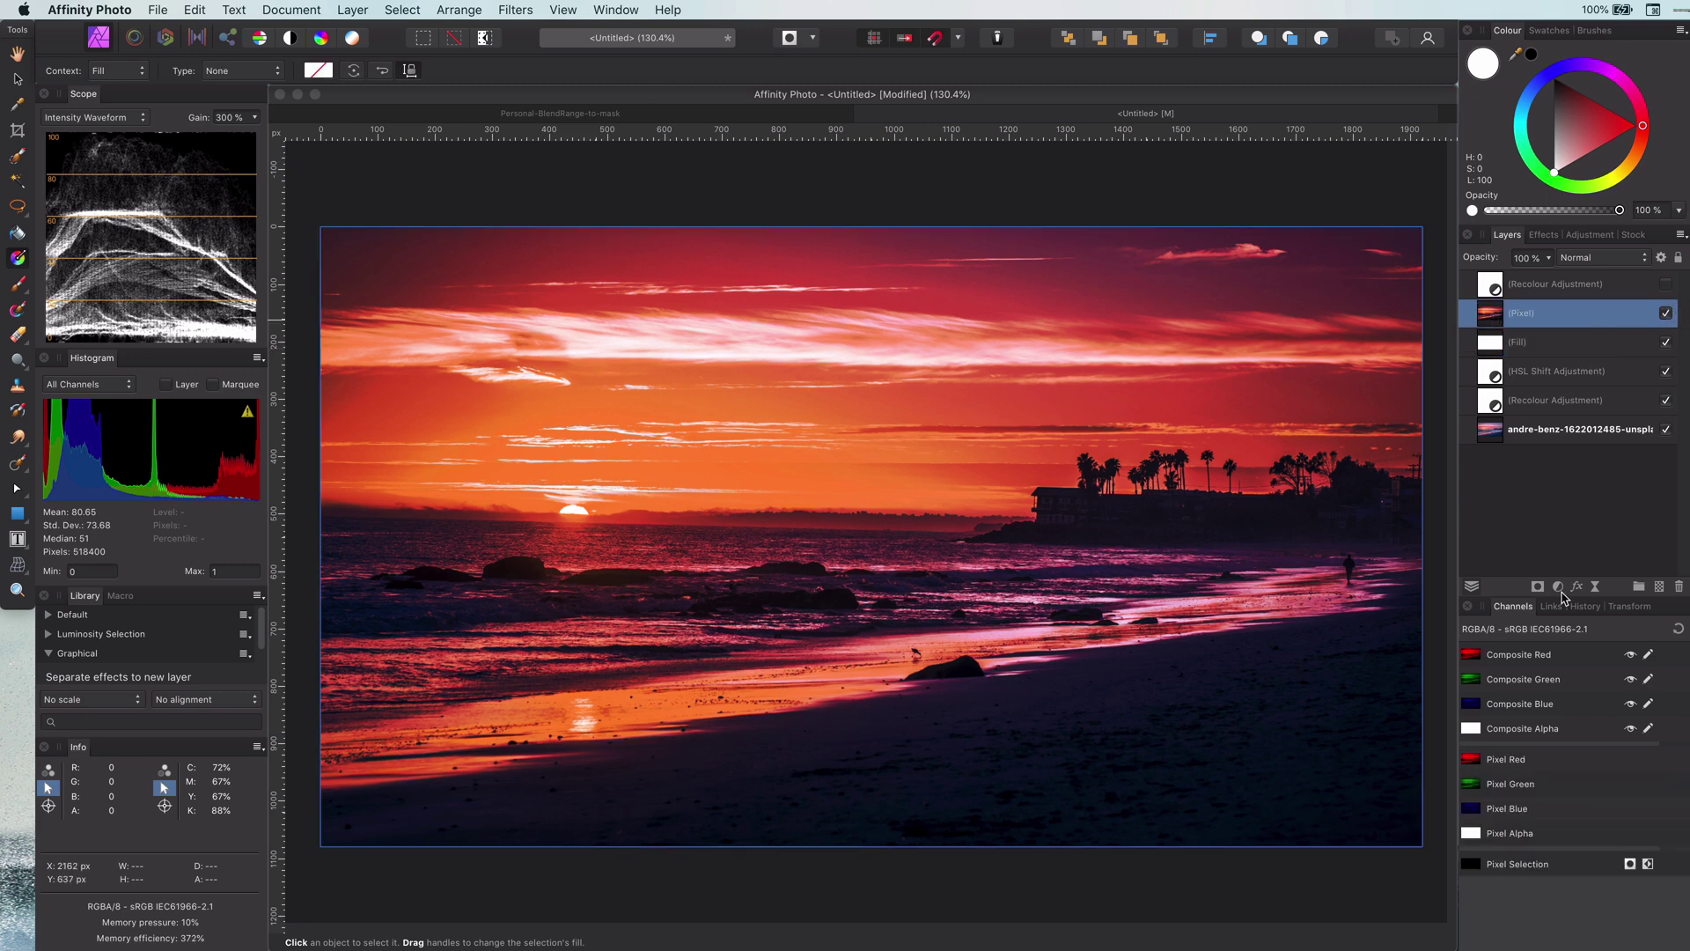
click(1557, 585)
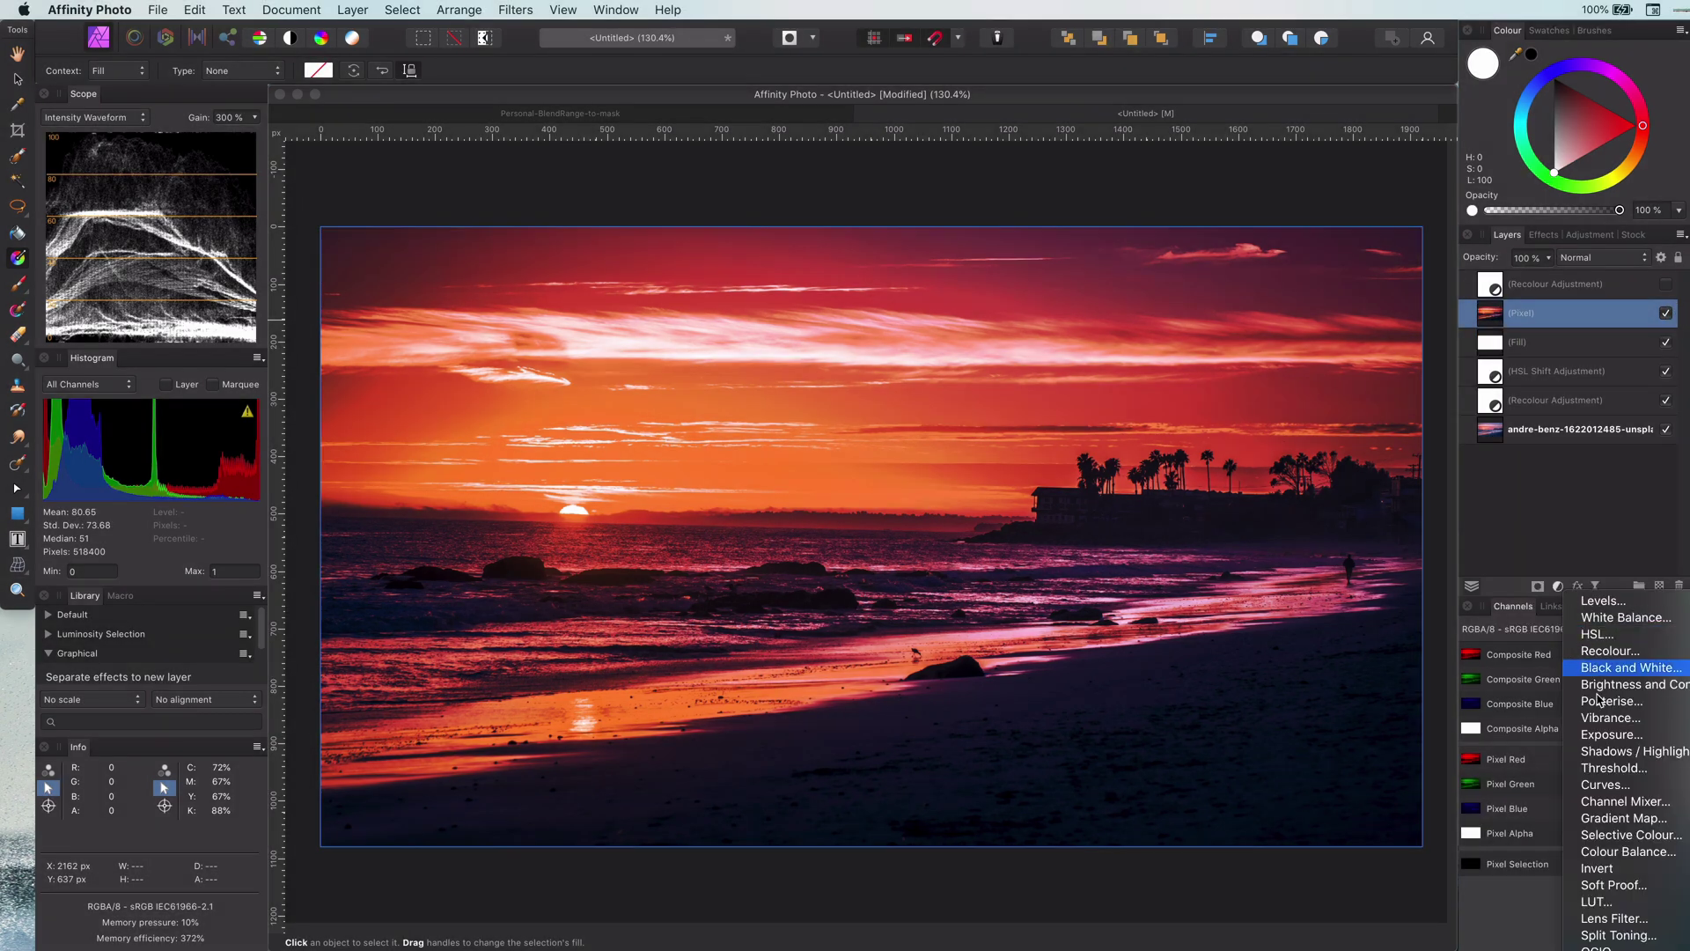
click(1604, 784)
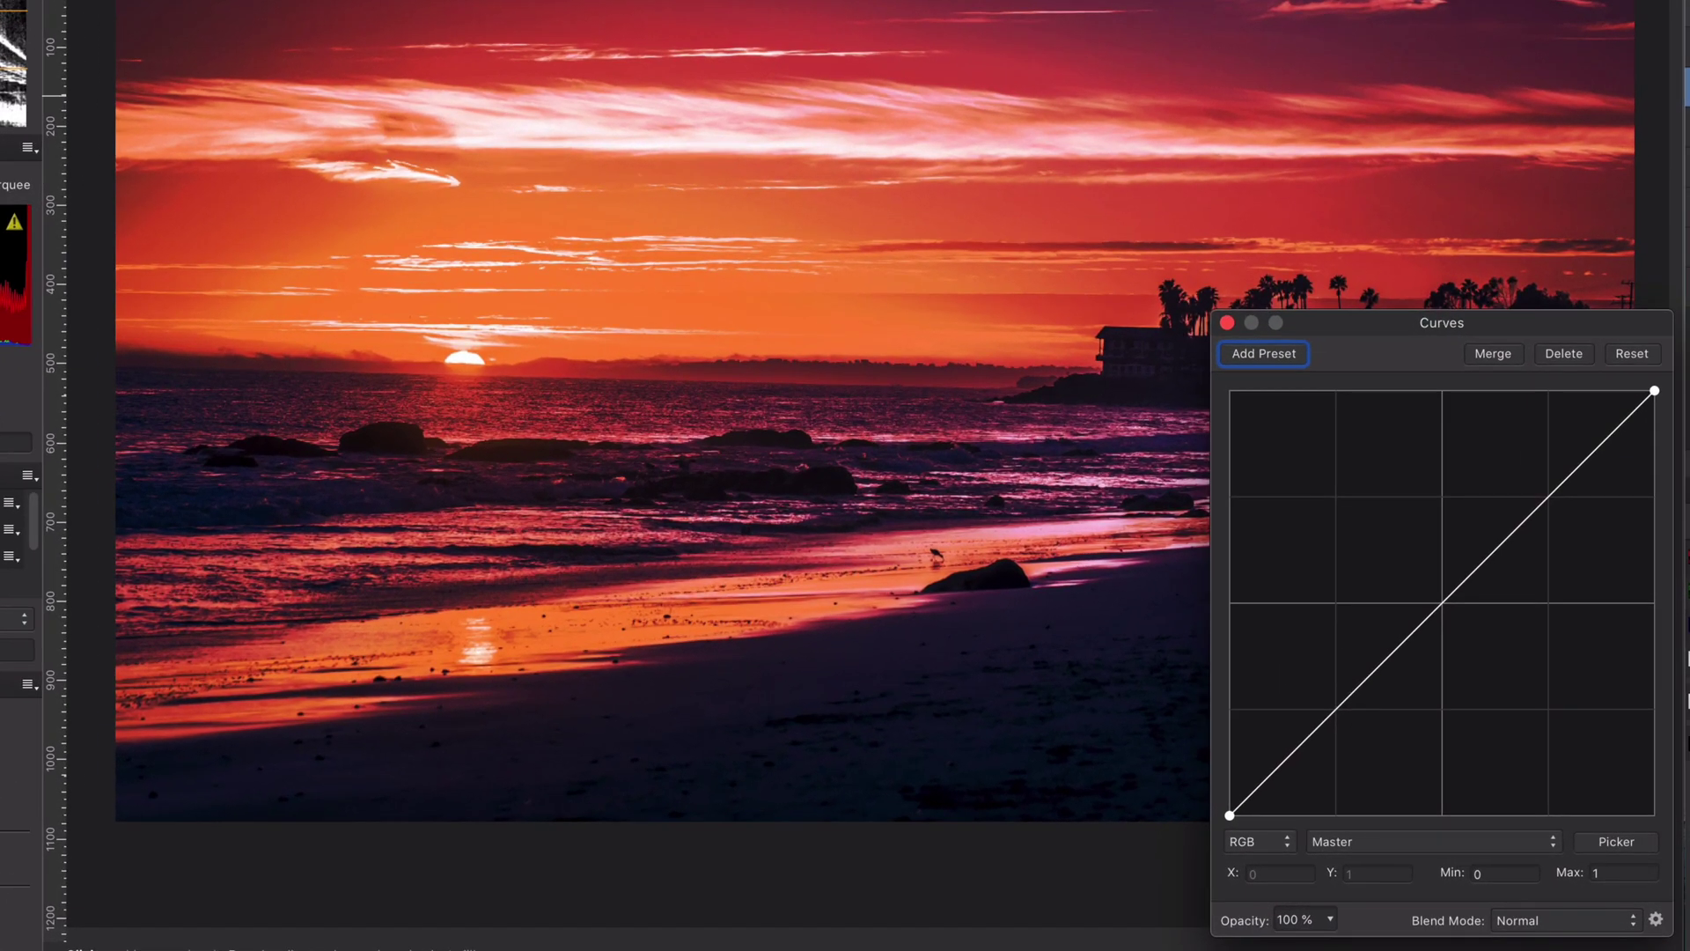
click(1398, 842)
click(1405, 916)
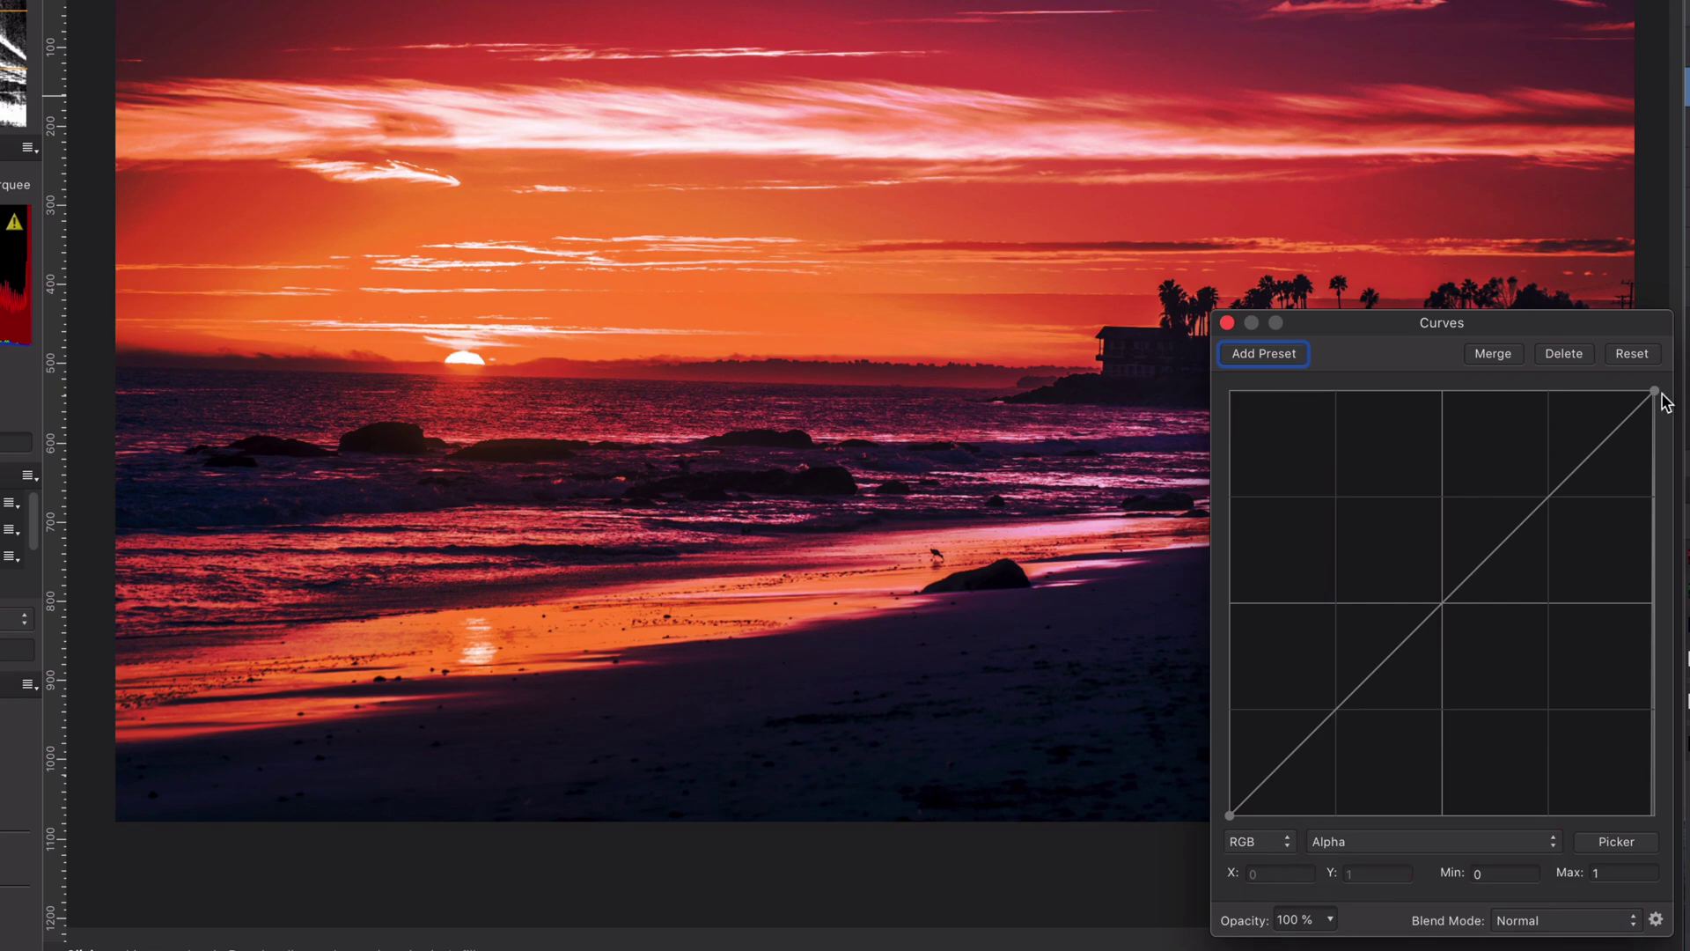
drag(1655, 392, 1654, 816)
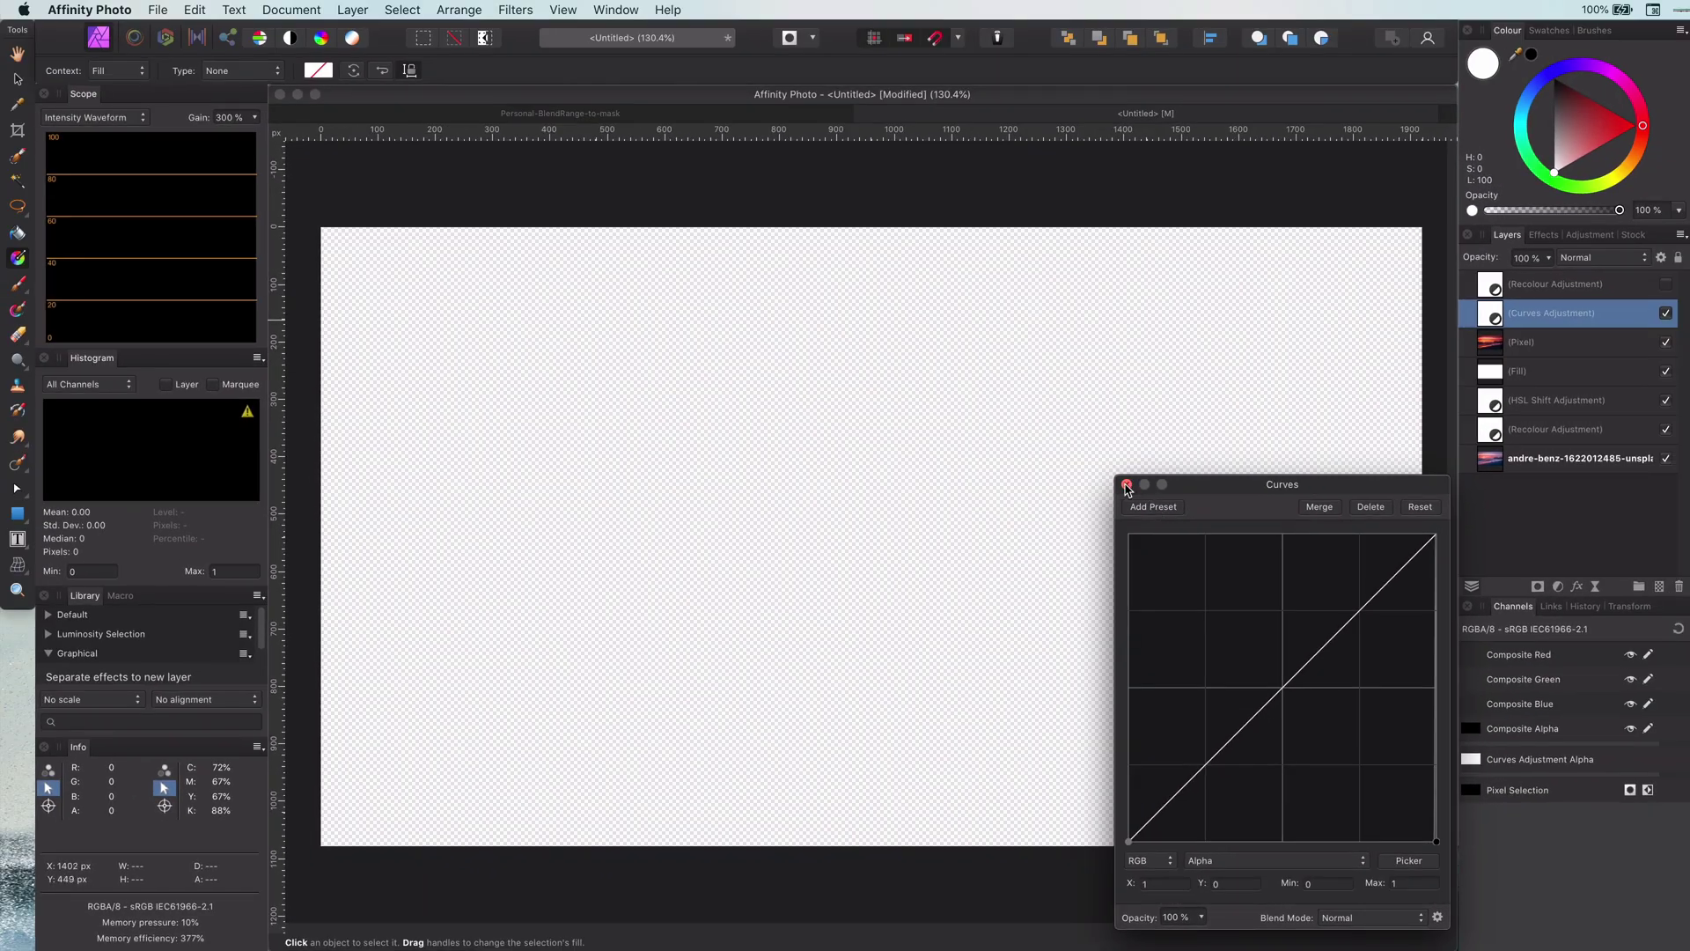
click(1227, 322)
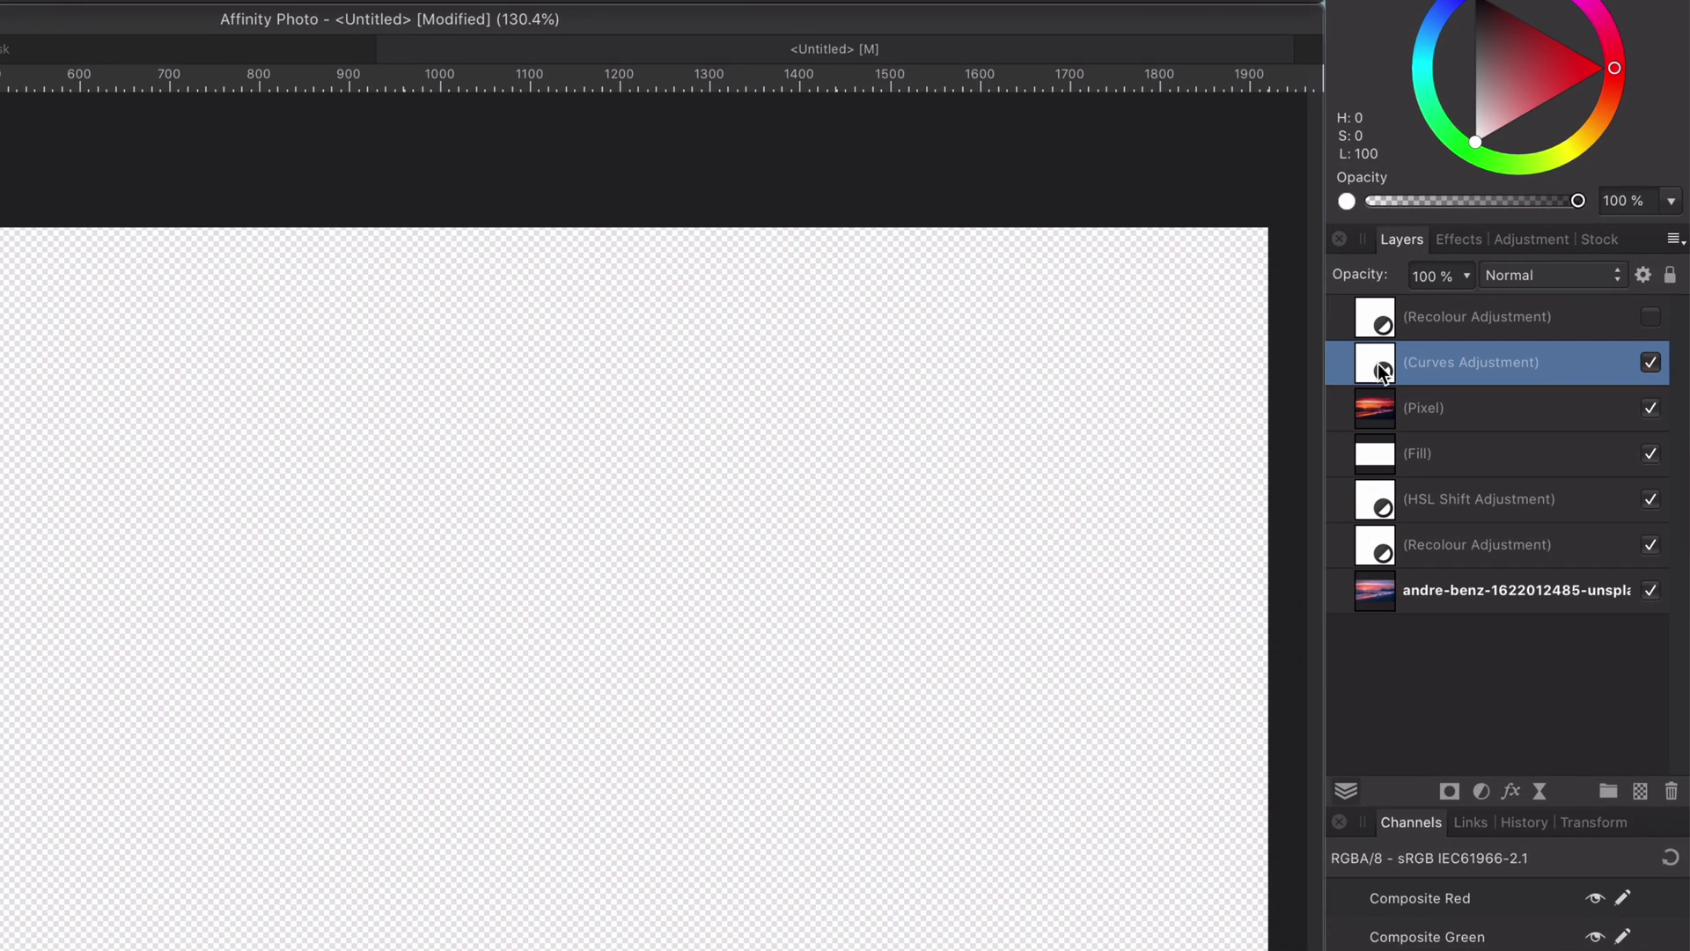
Nest the Curves adjustment inside the merged pixel layer and switch to the Move tool
drag(1377, 362, 1461, 414)
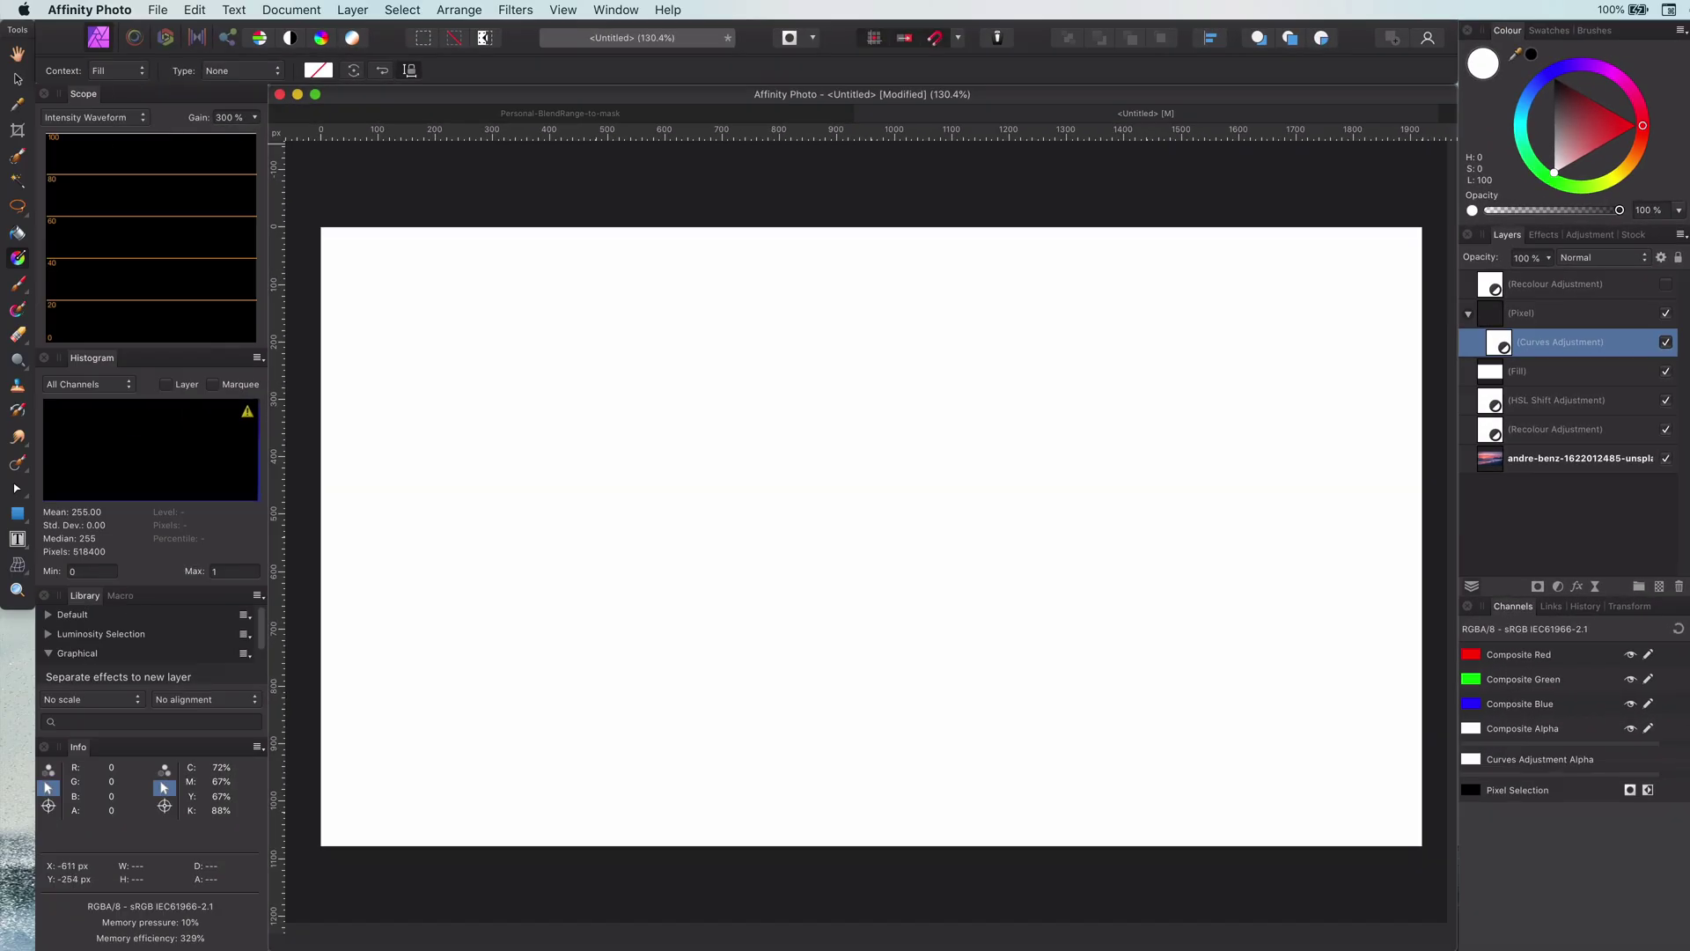
click(17, 78)
double_click(1505, 348)
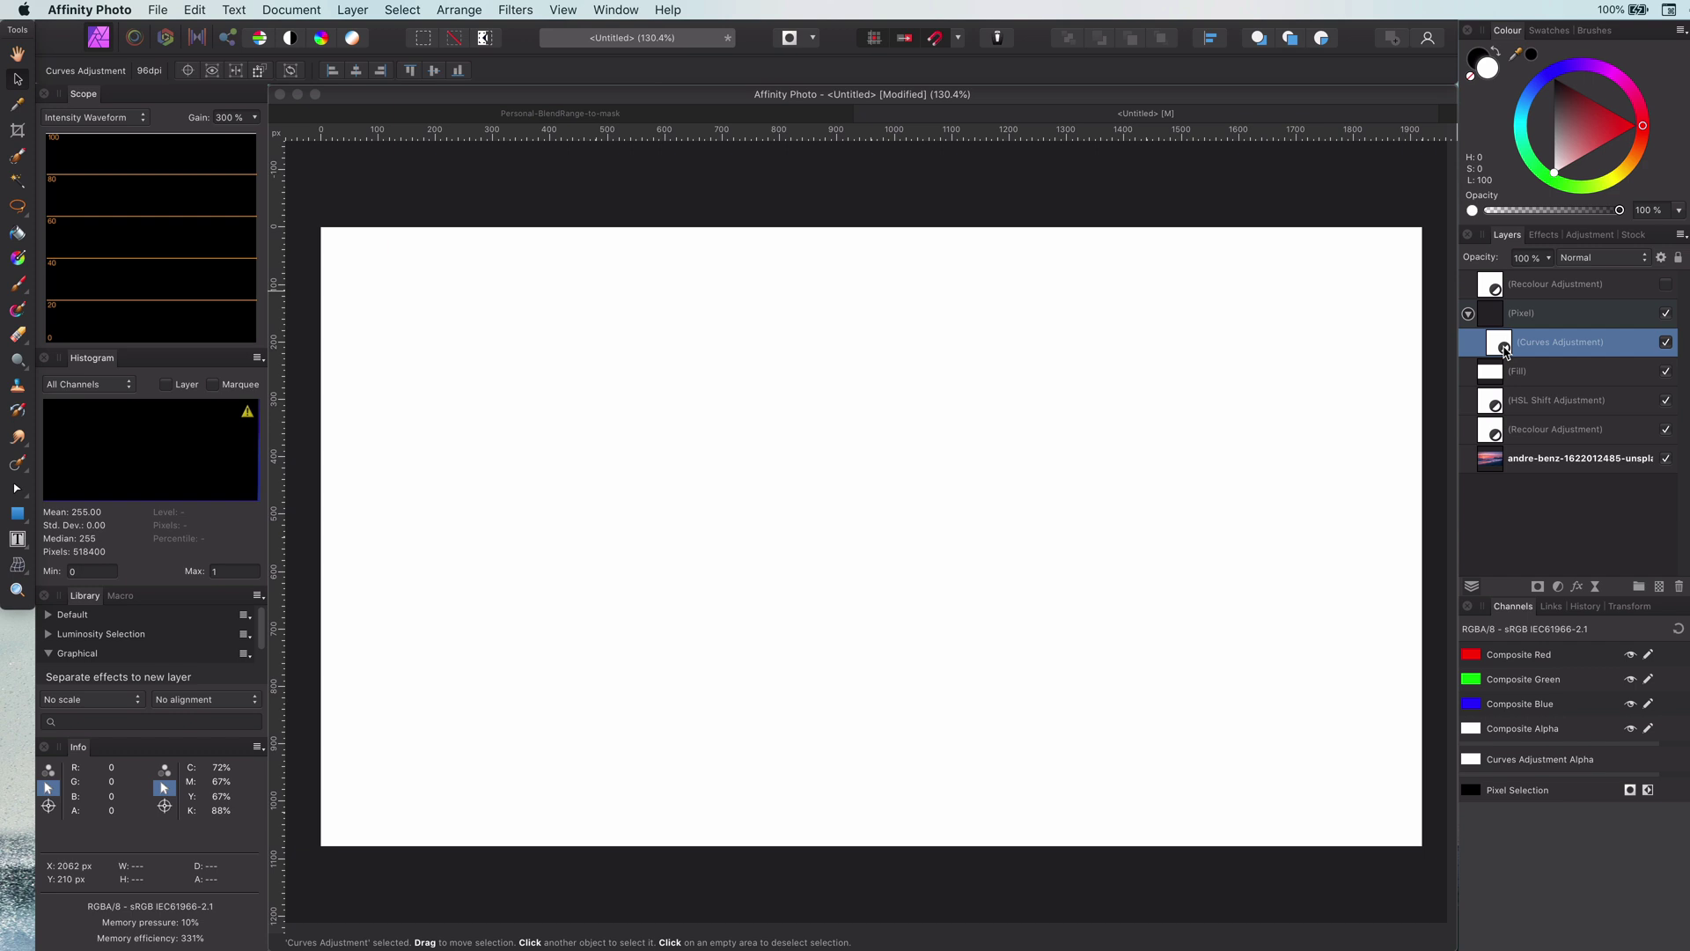
Compare the blend options of the nested Curves adjustment with those of the uppermost Recolour adjustment
click(1661, 257)
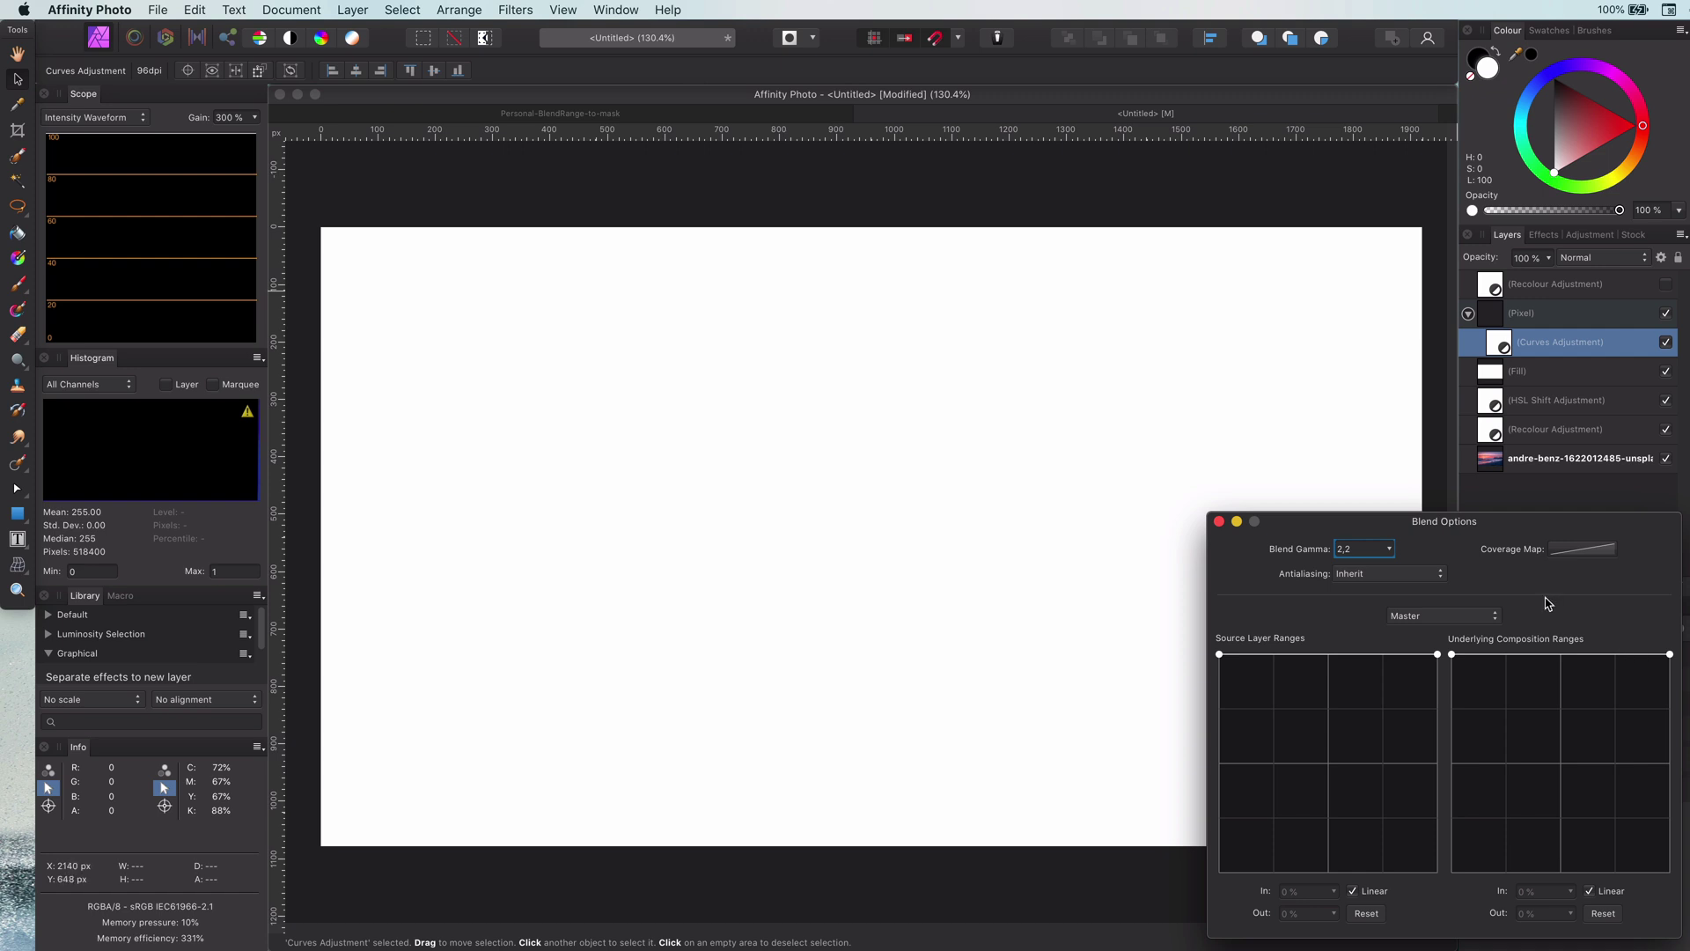
click(1219, 521)
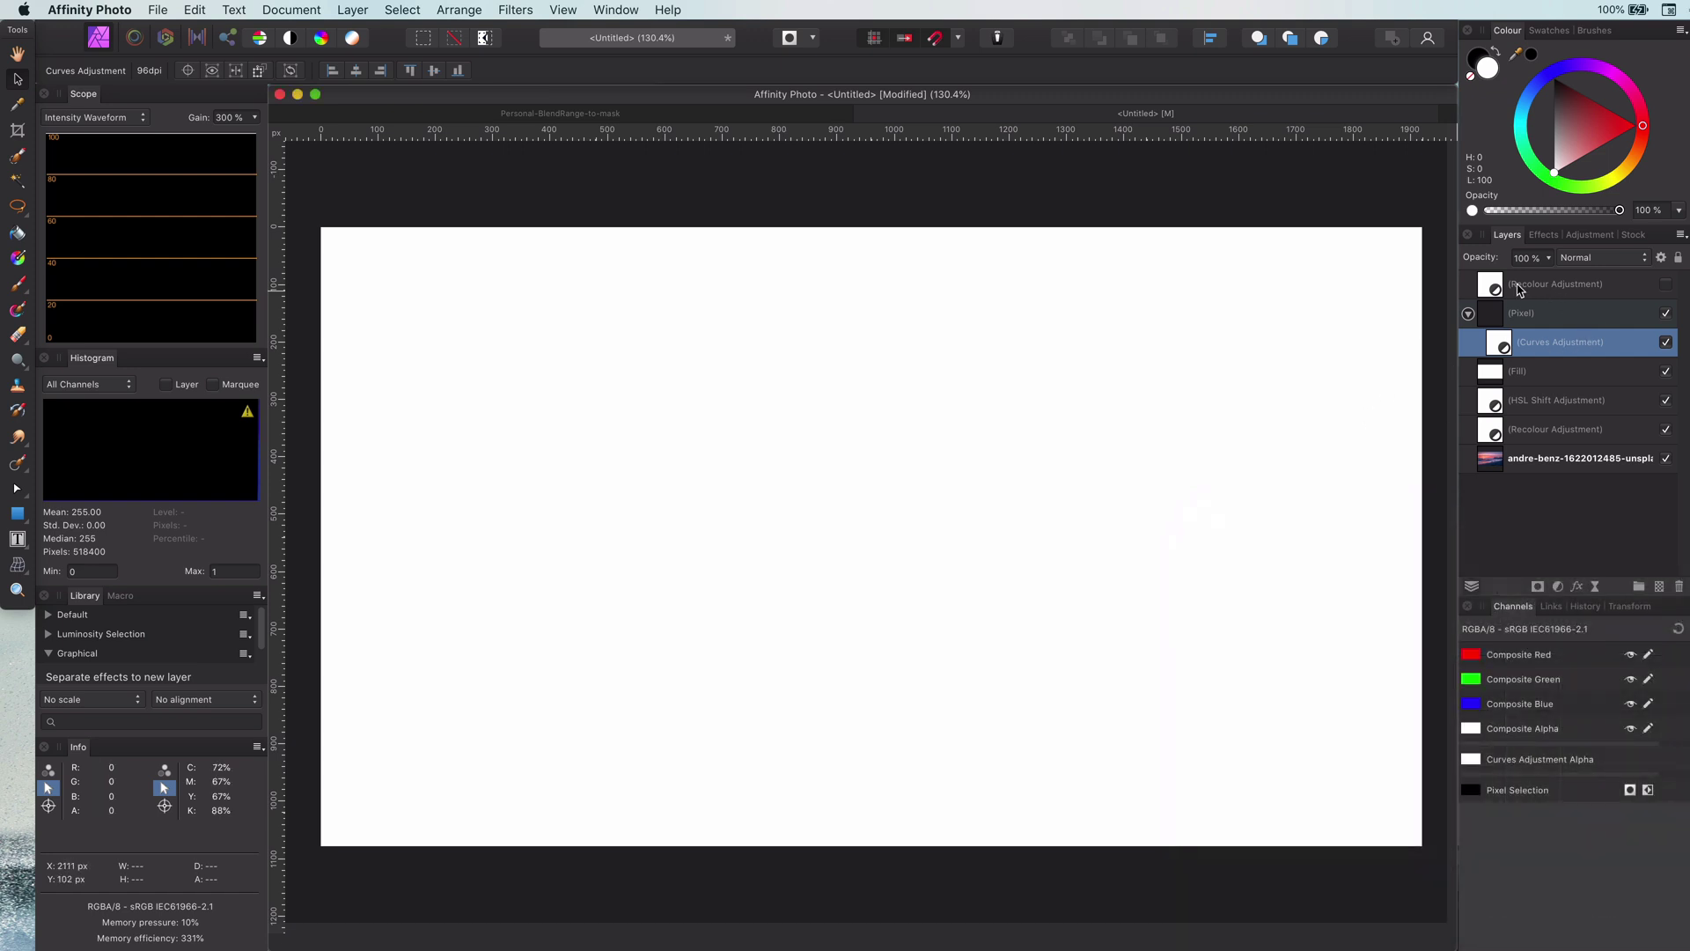
click(1633, 283)
click(1662, 259)
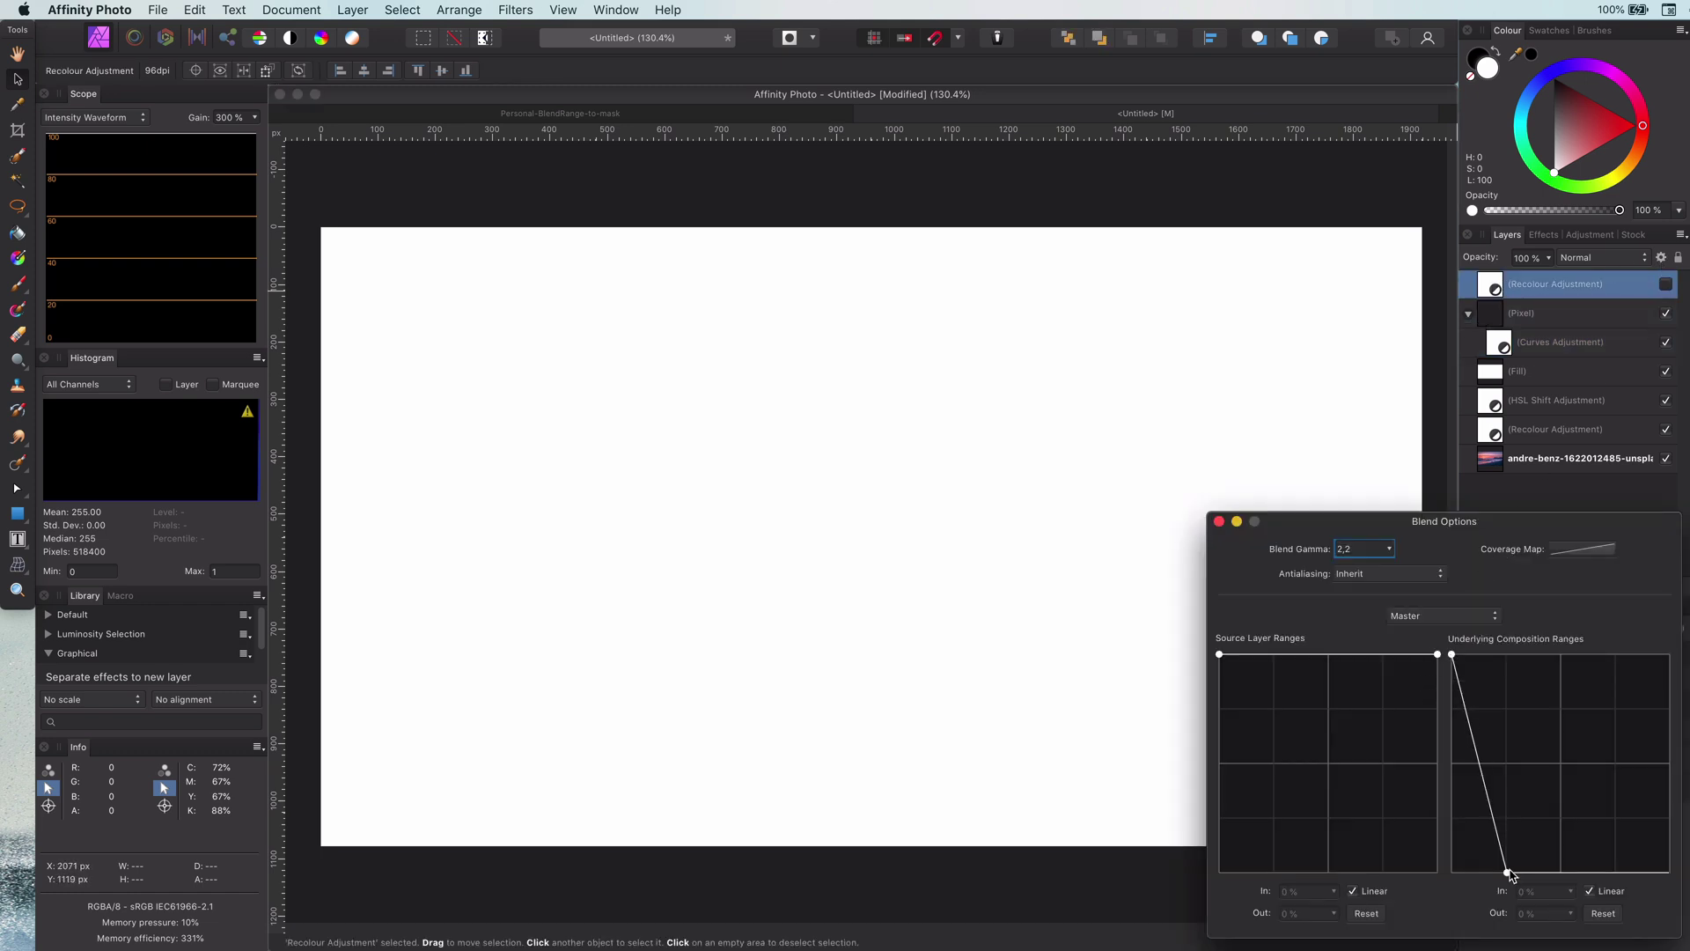
click(1220, 521)
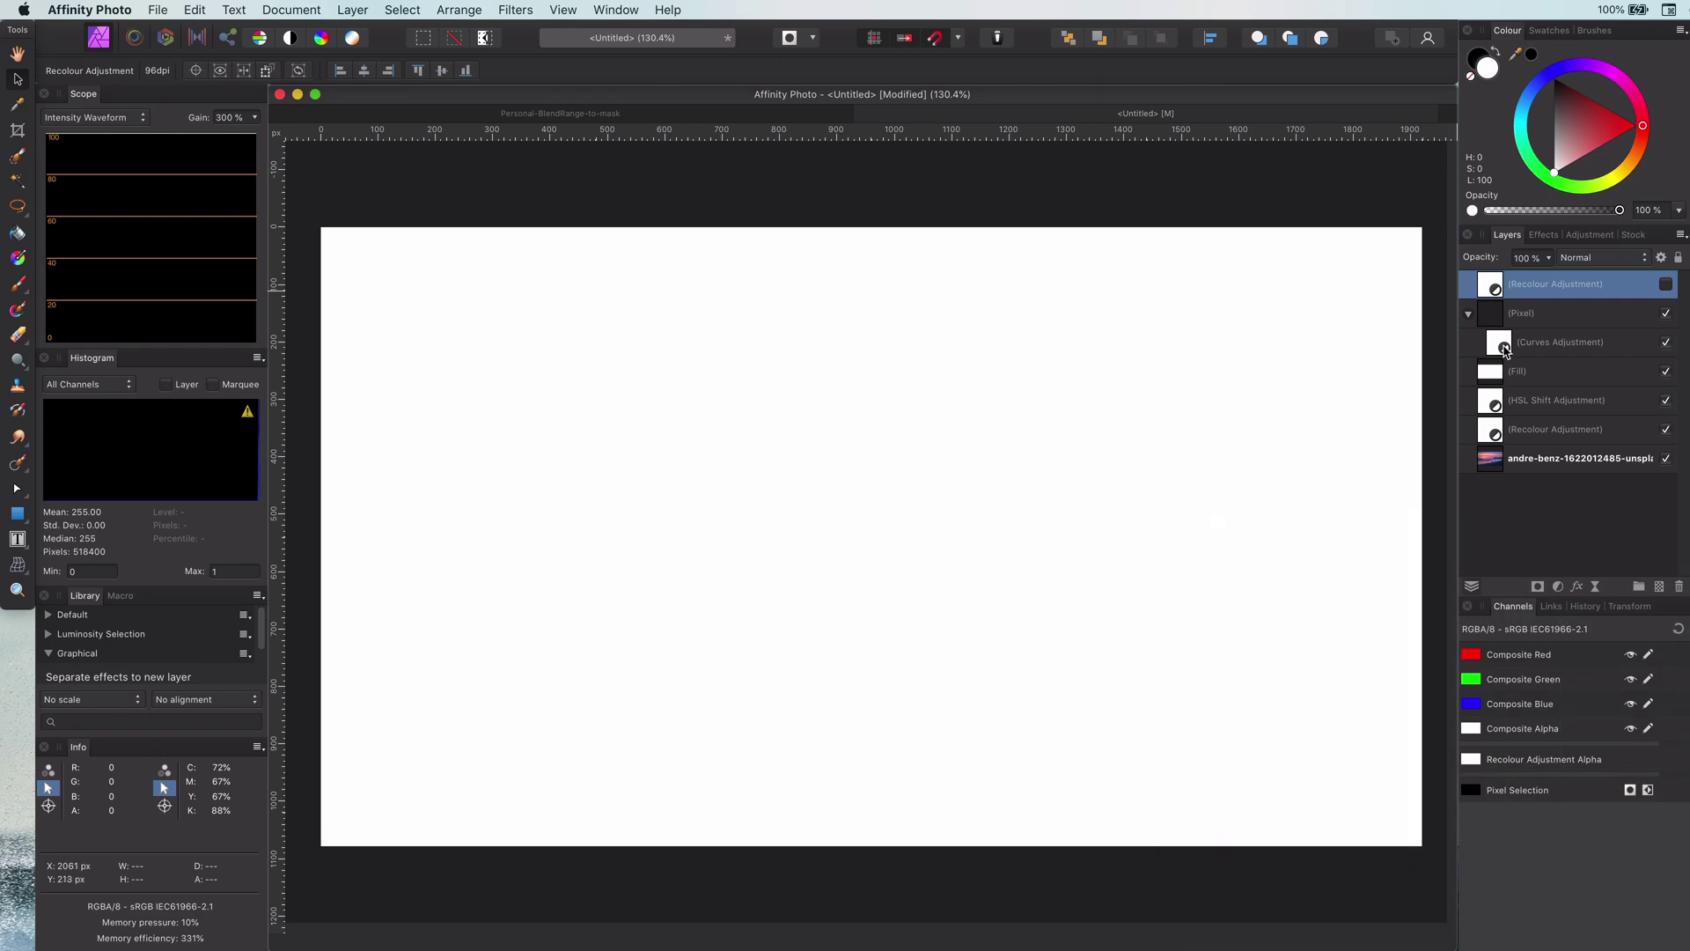
Set the end node of the nested Curves adjustment's Underlying Composition Range to 25% in and 0% out
click(1560, 342)
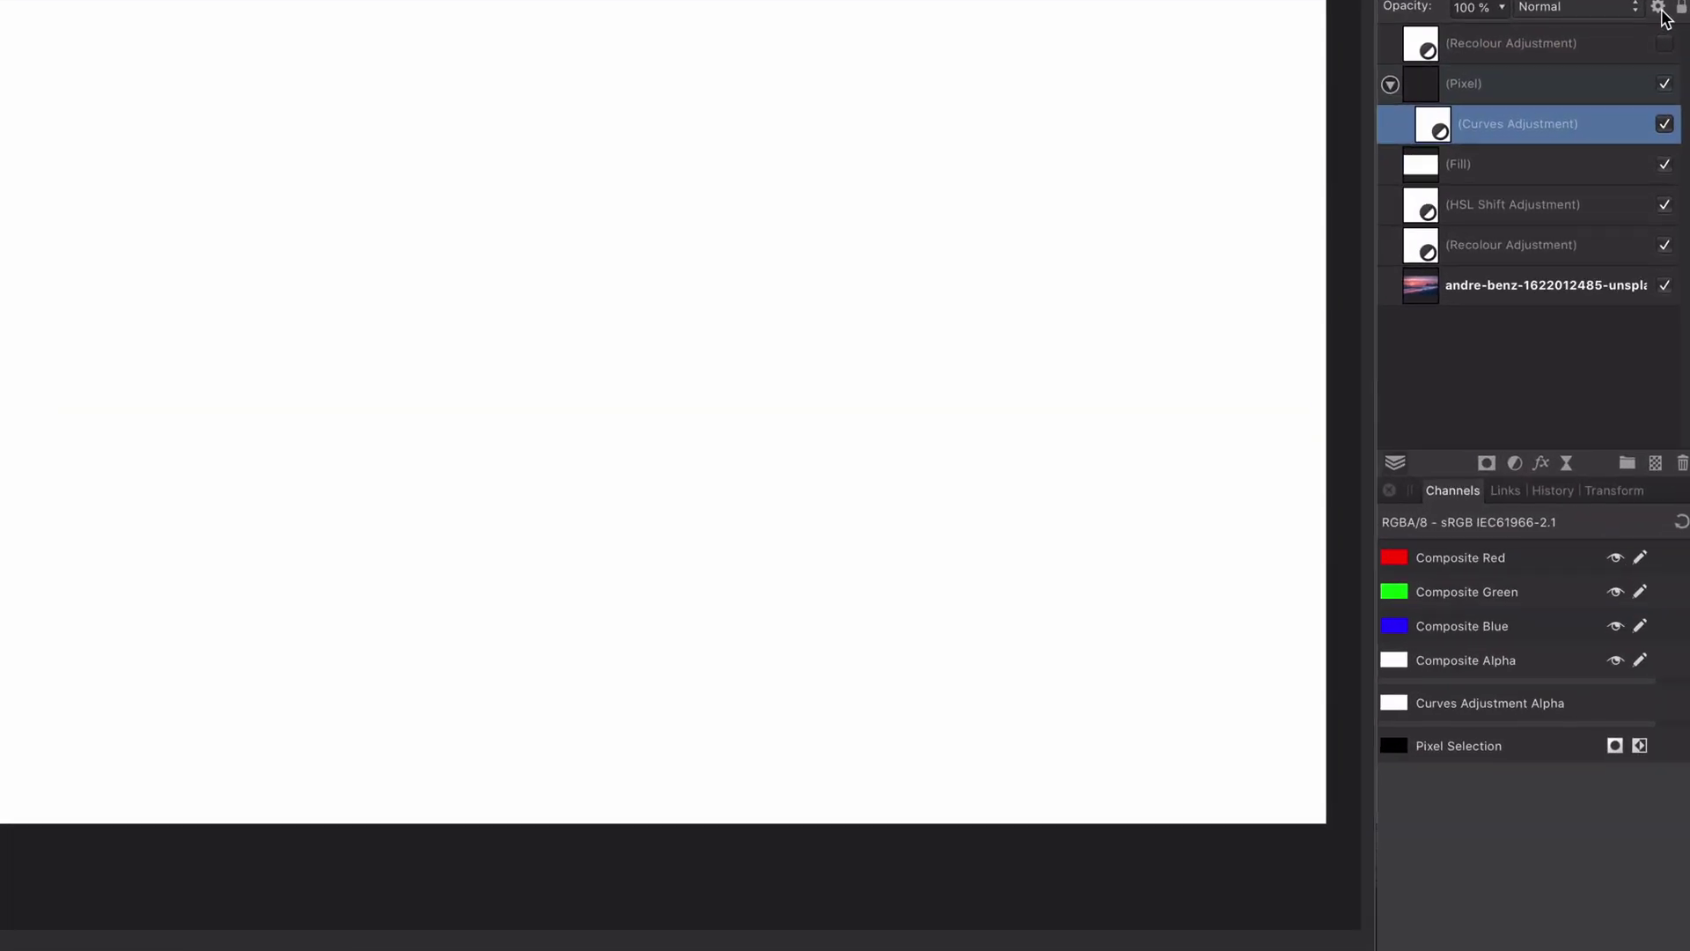
click(1659, 8)
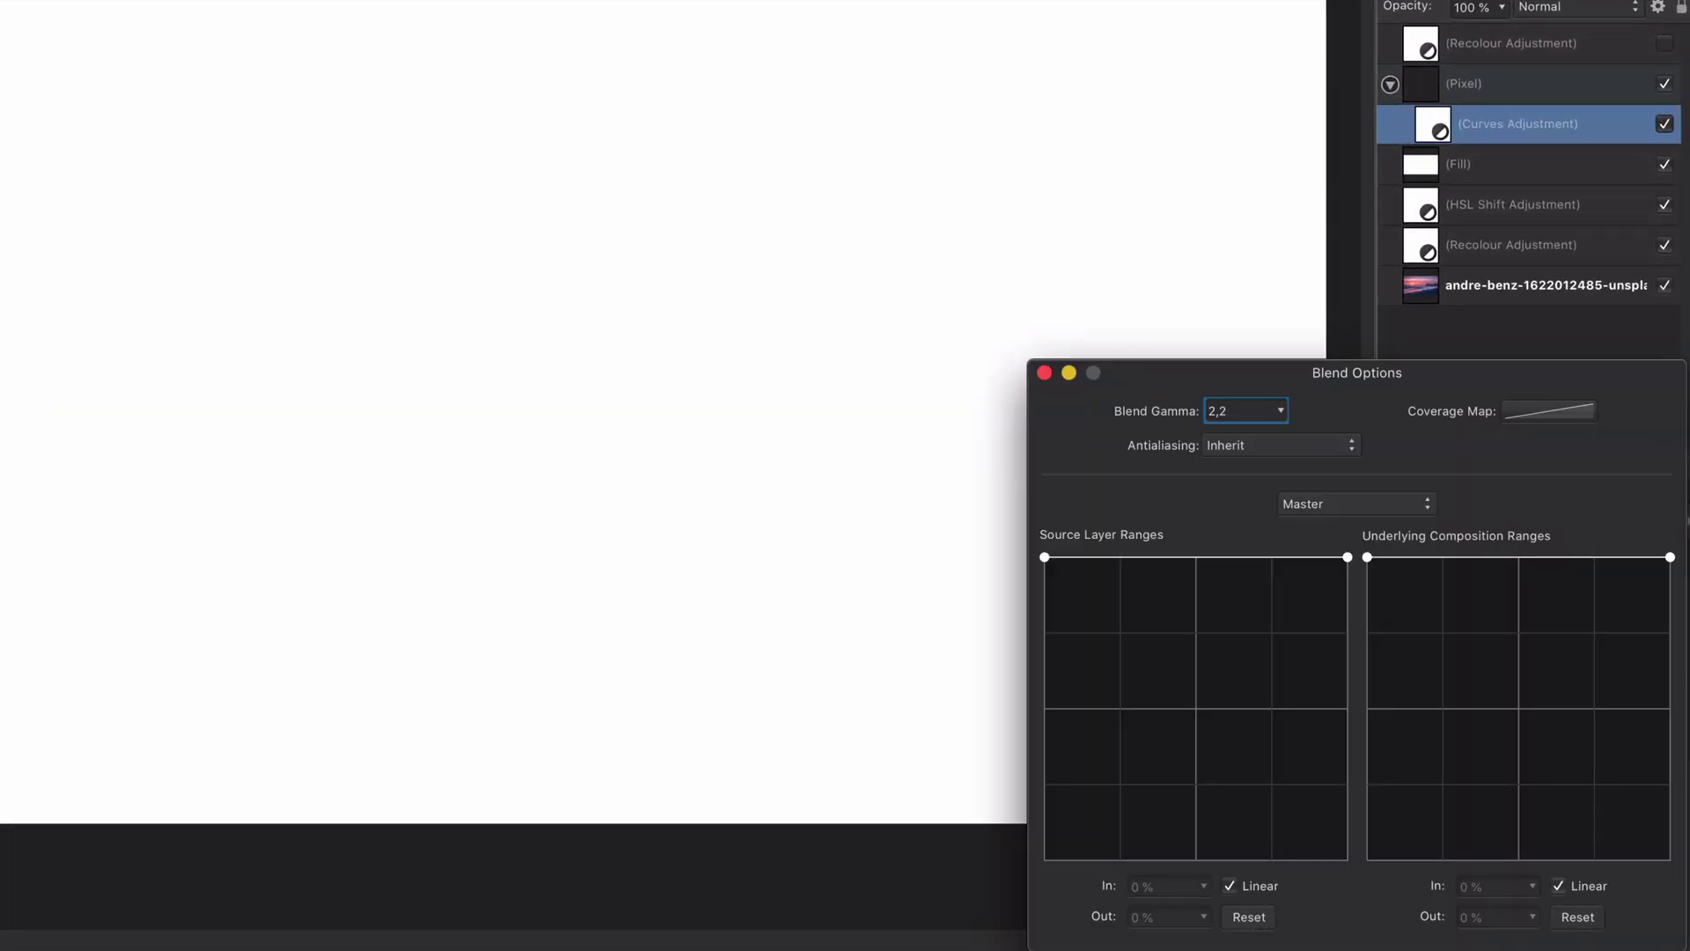
drag(1671, 567, 1444, 884)
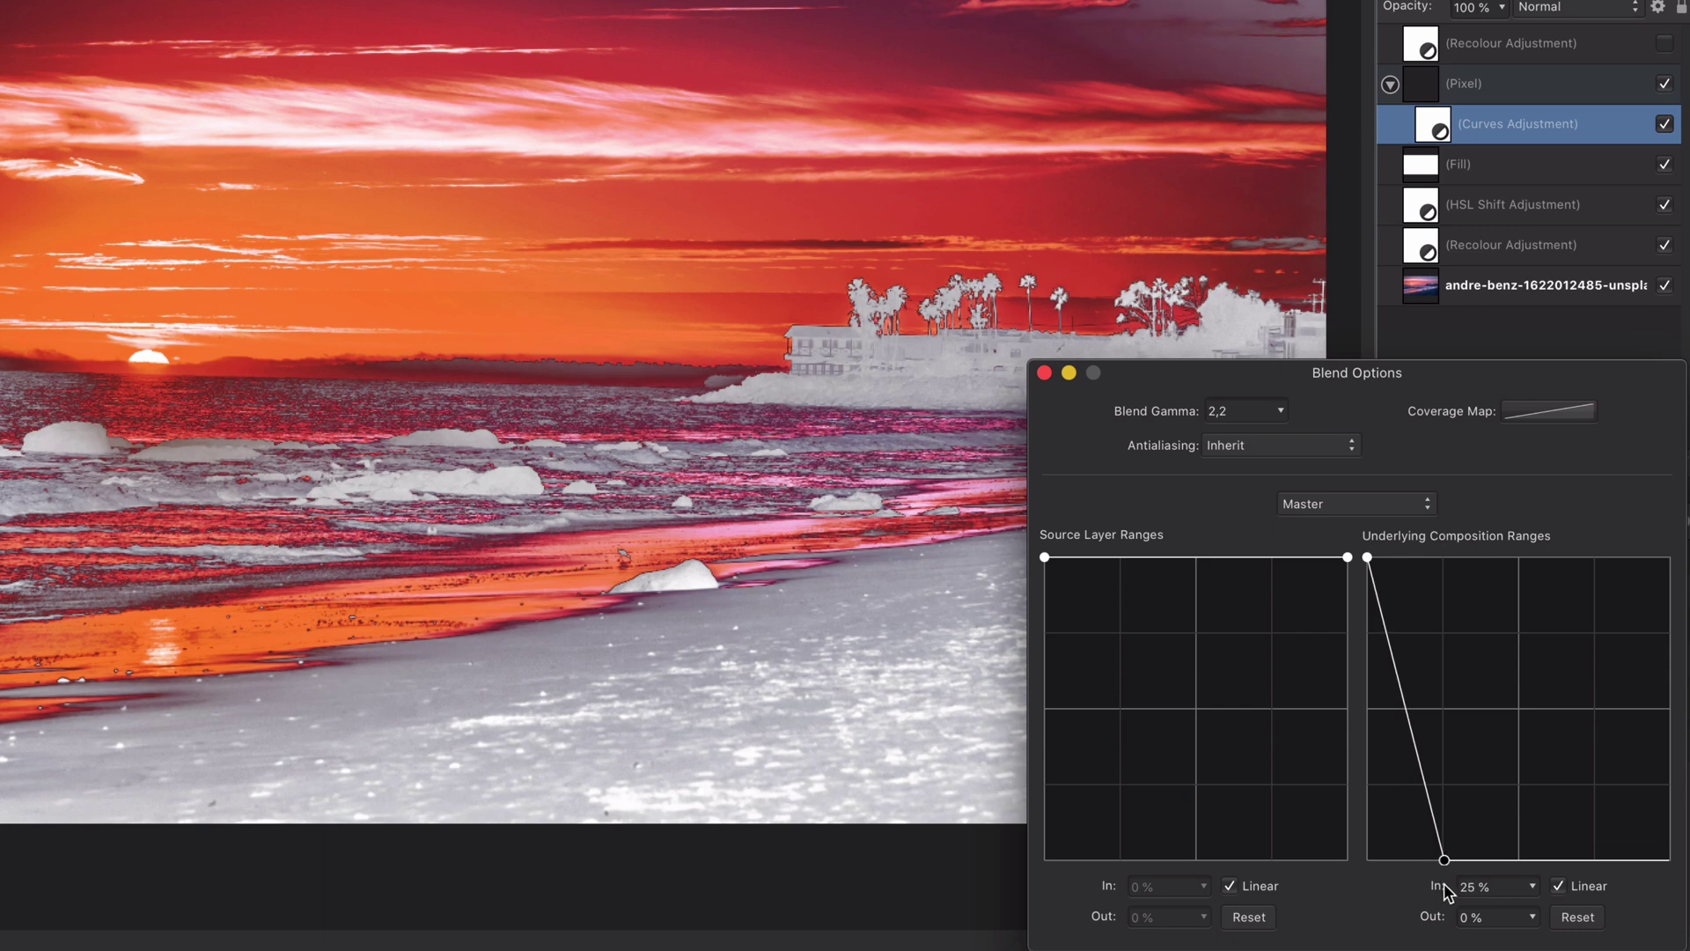
click(1045, 372)
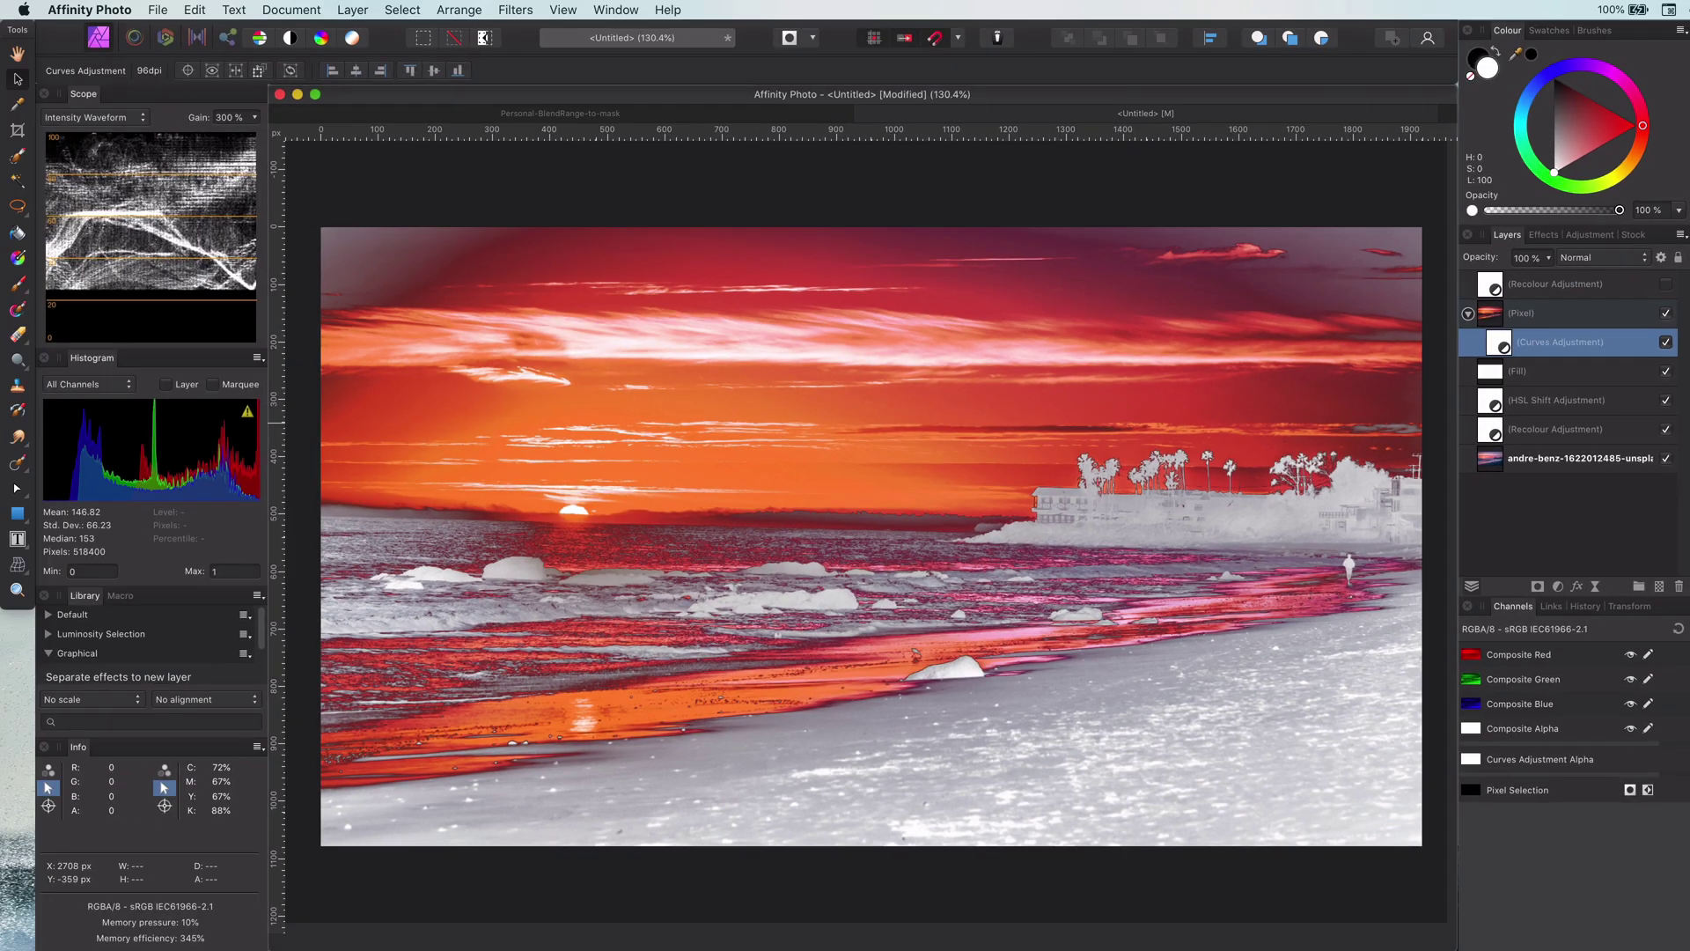
click(1105, 201)
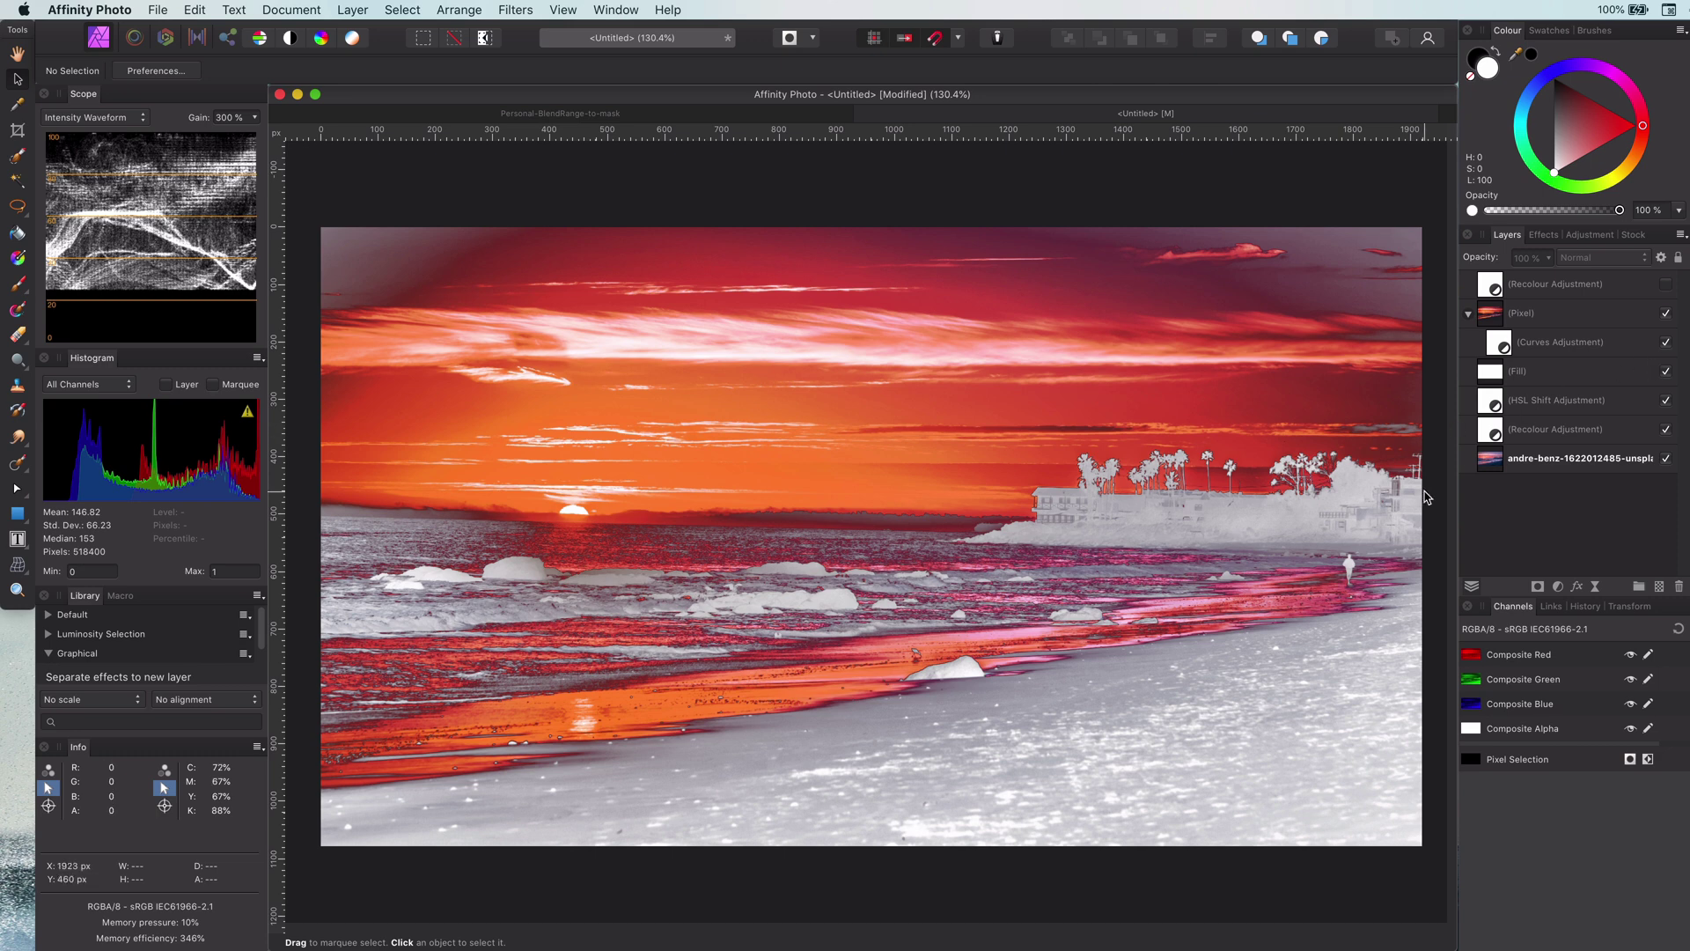
Add an HSL adjustment above the nested Curves adjustment inside the merged pixel layer, with Luminosity Shift at -100%, and deselect all layers
click(1504, 349)
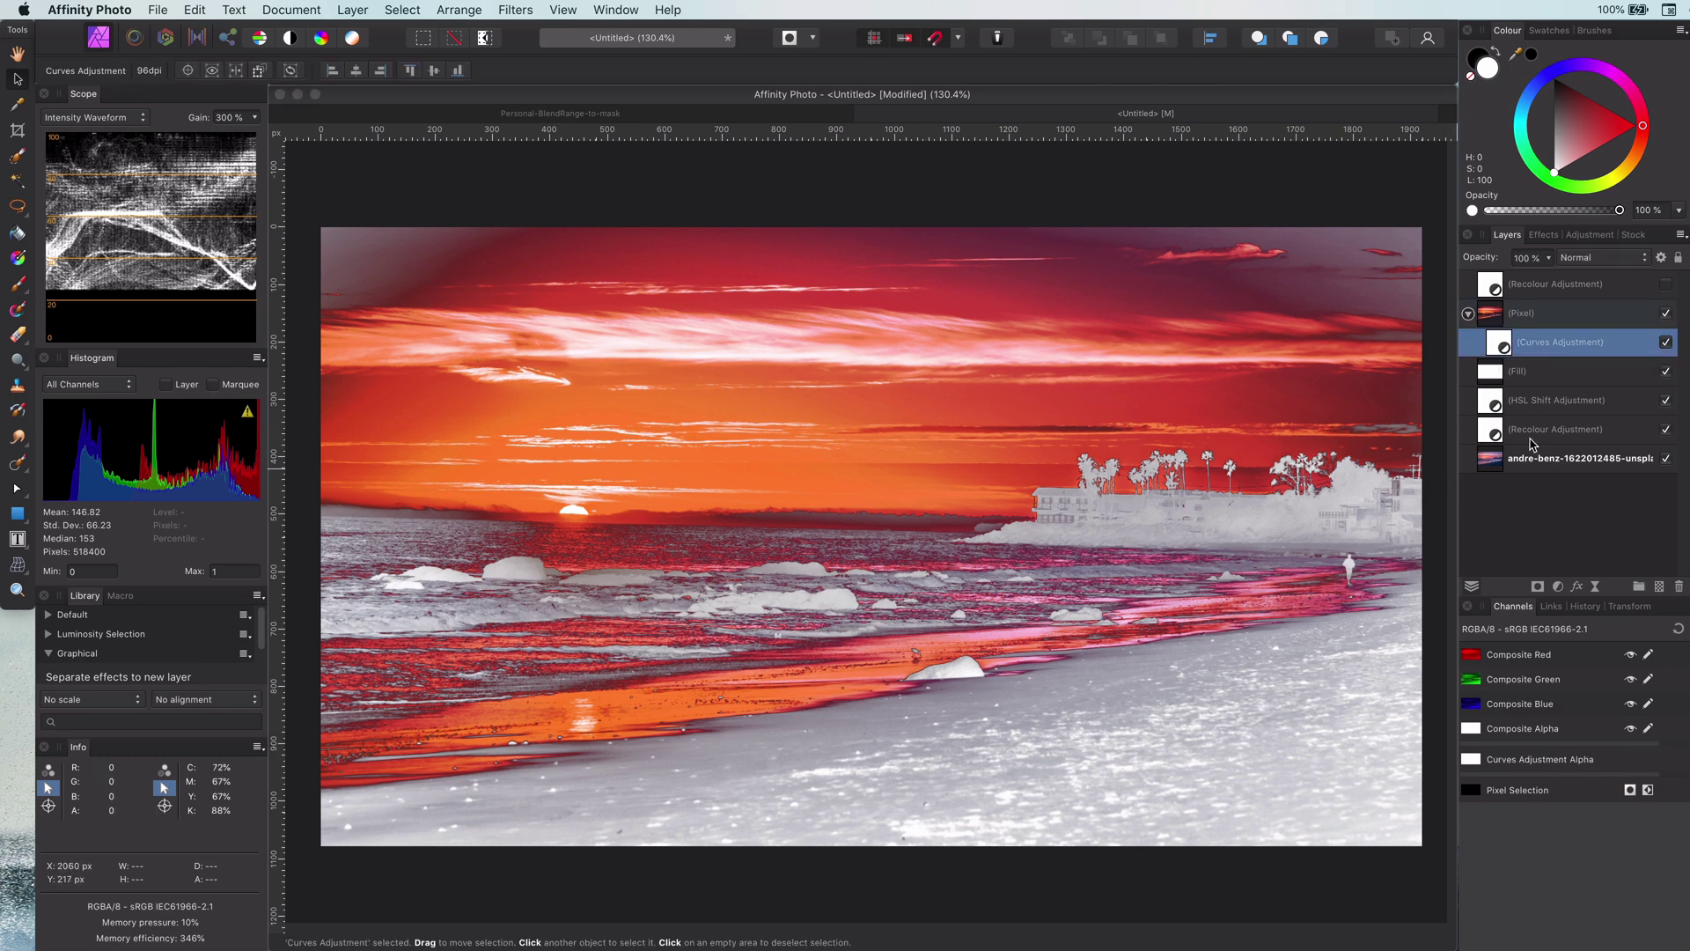
click(1559, 587)
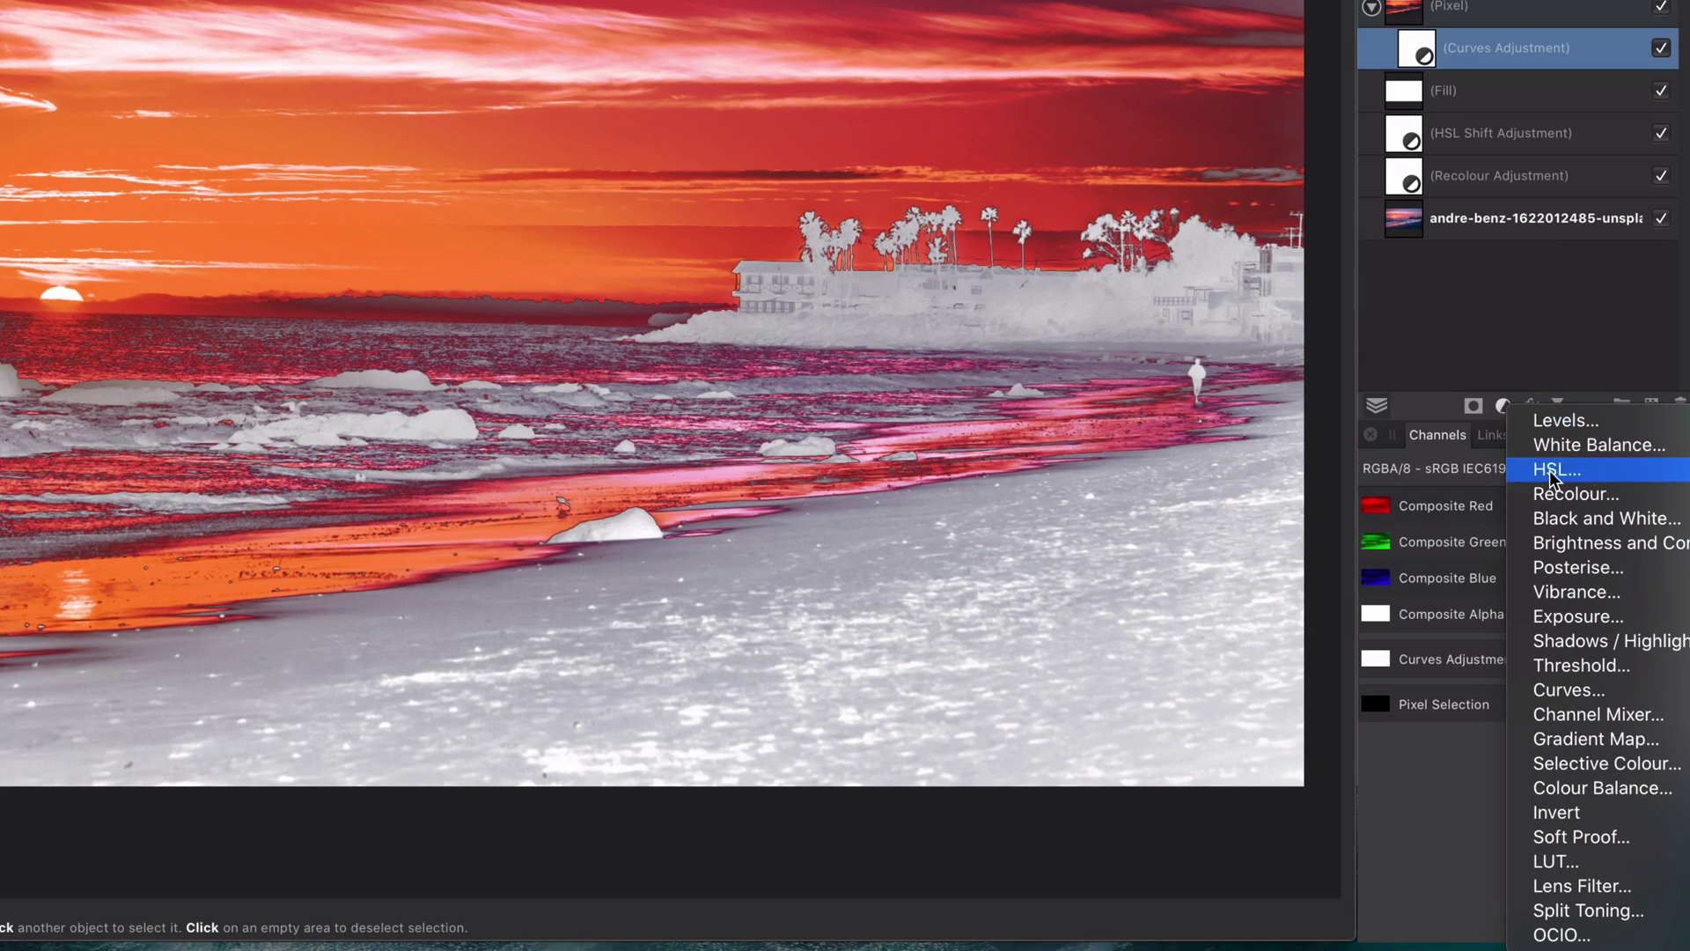
click(1551, 474)
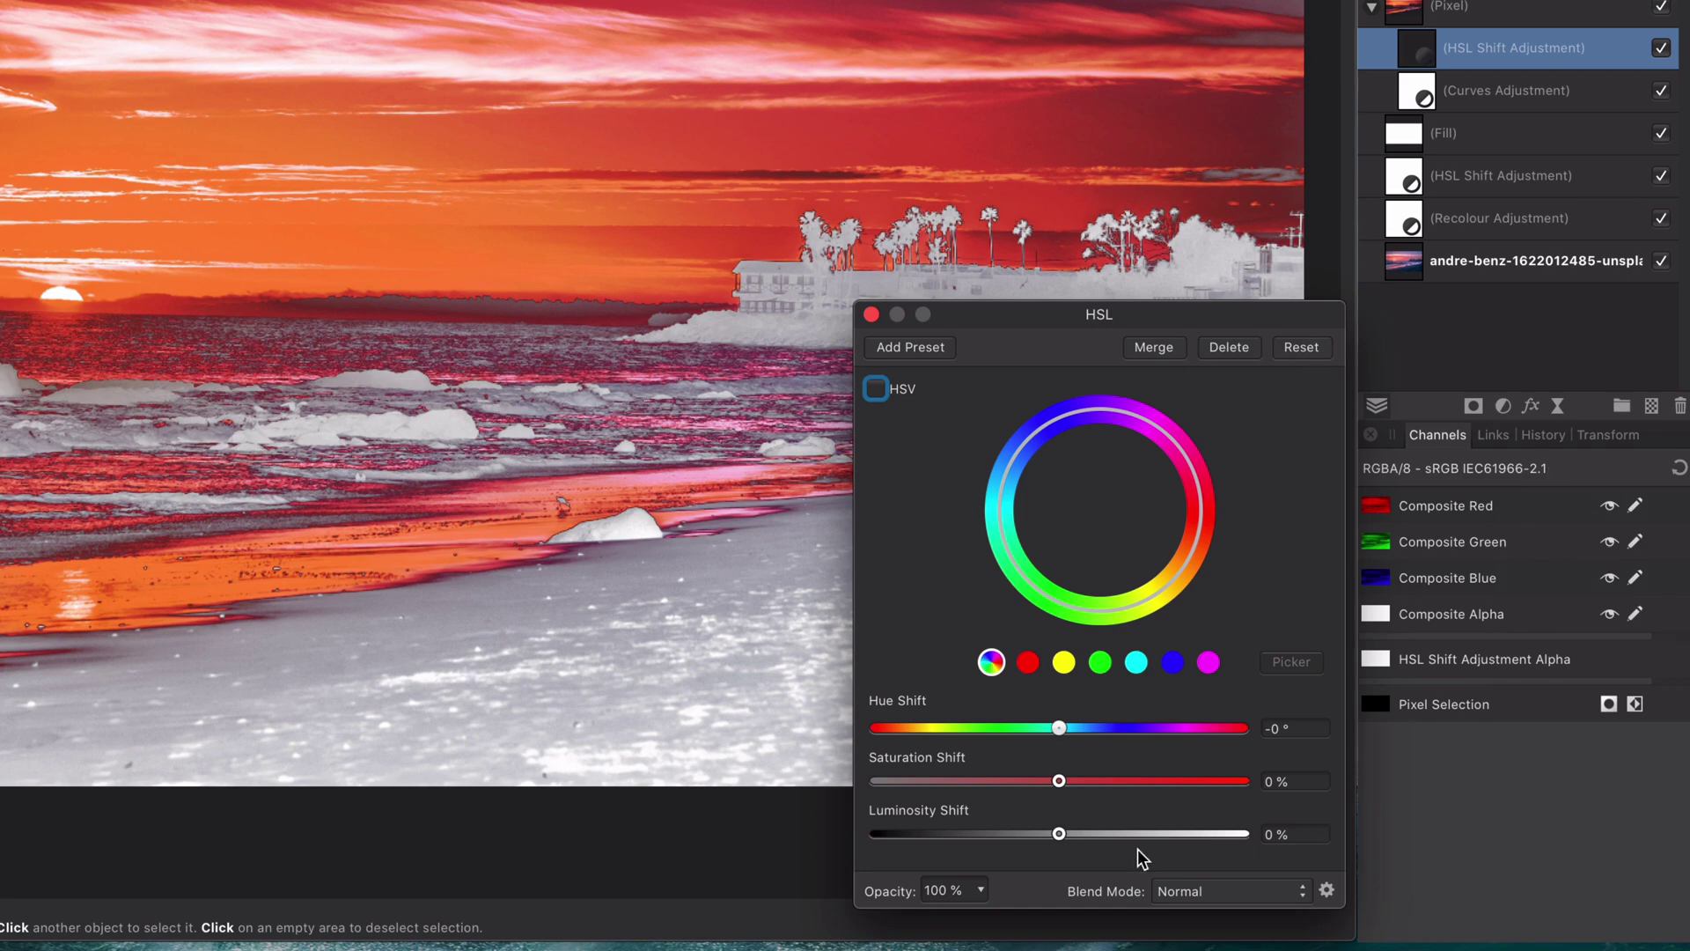
drag(1061, 837, 766, 819)
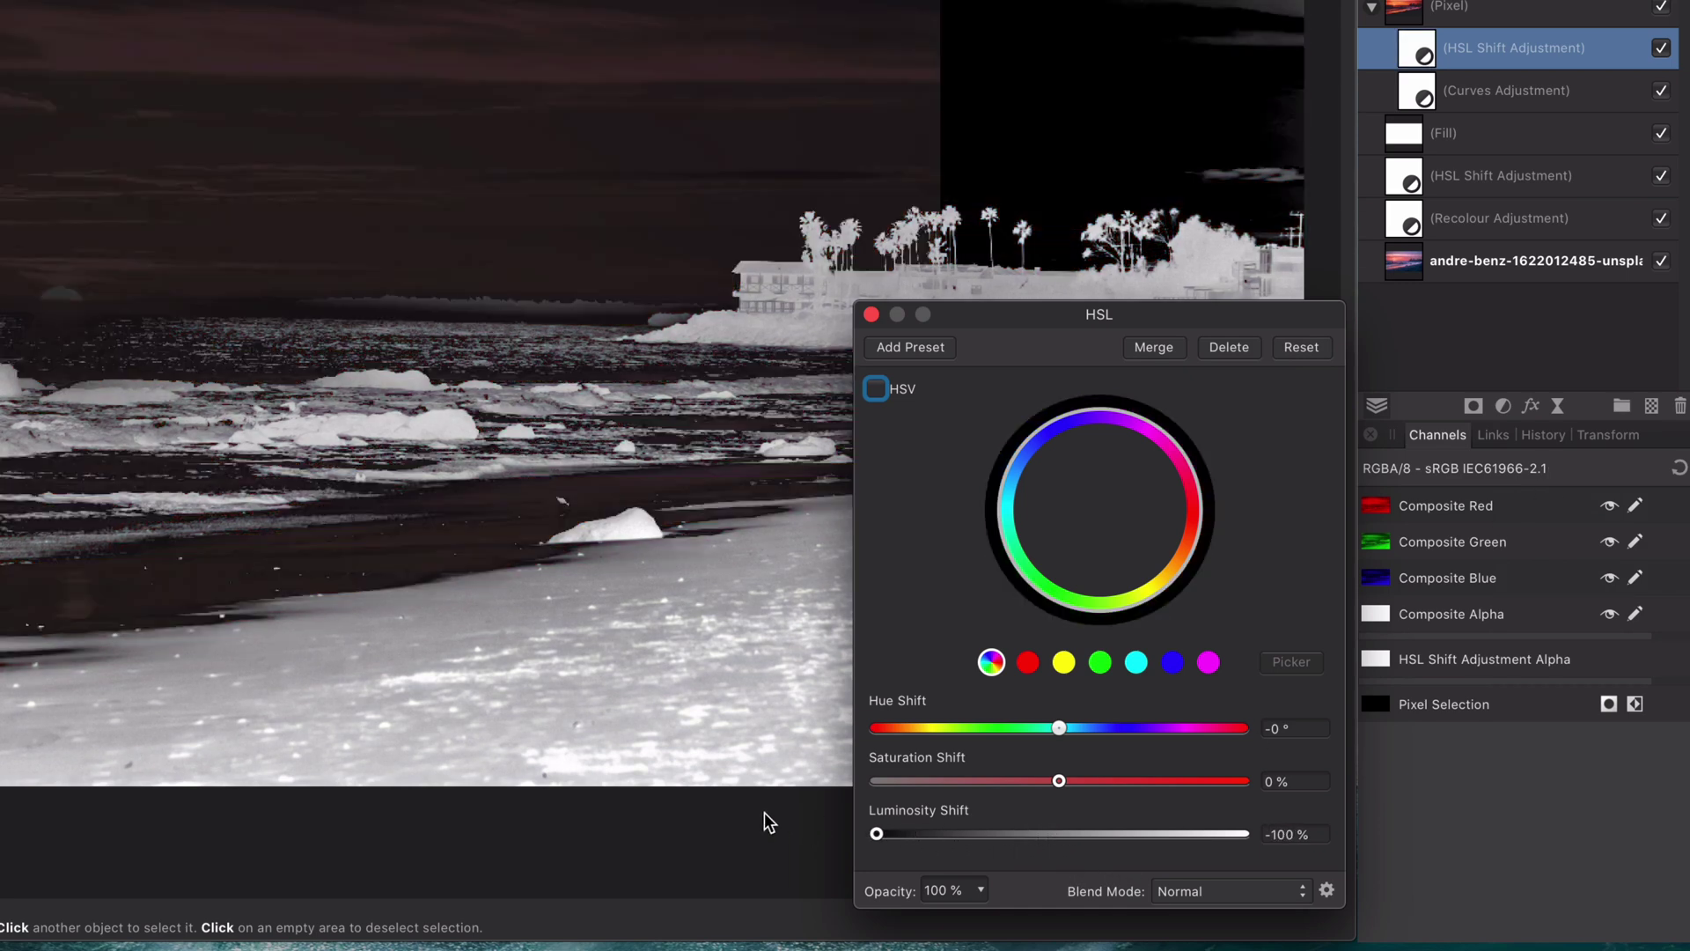
click(871, 315)
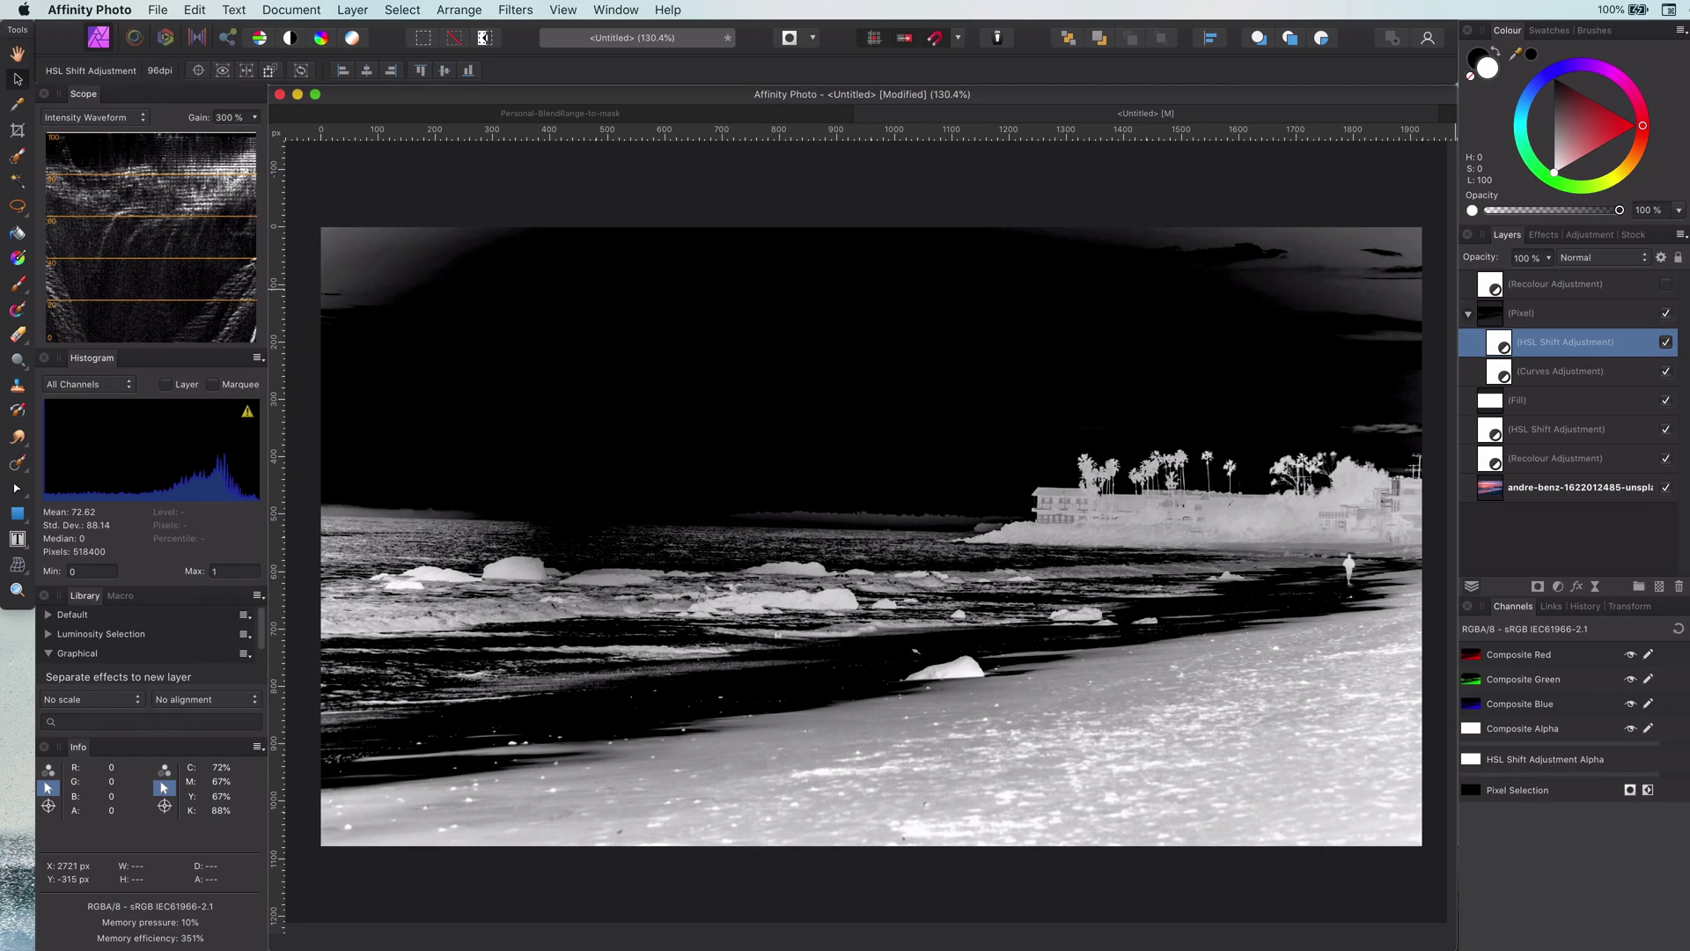
click(1060, 203)
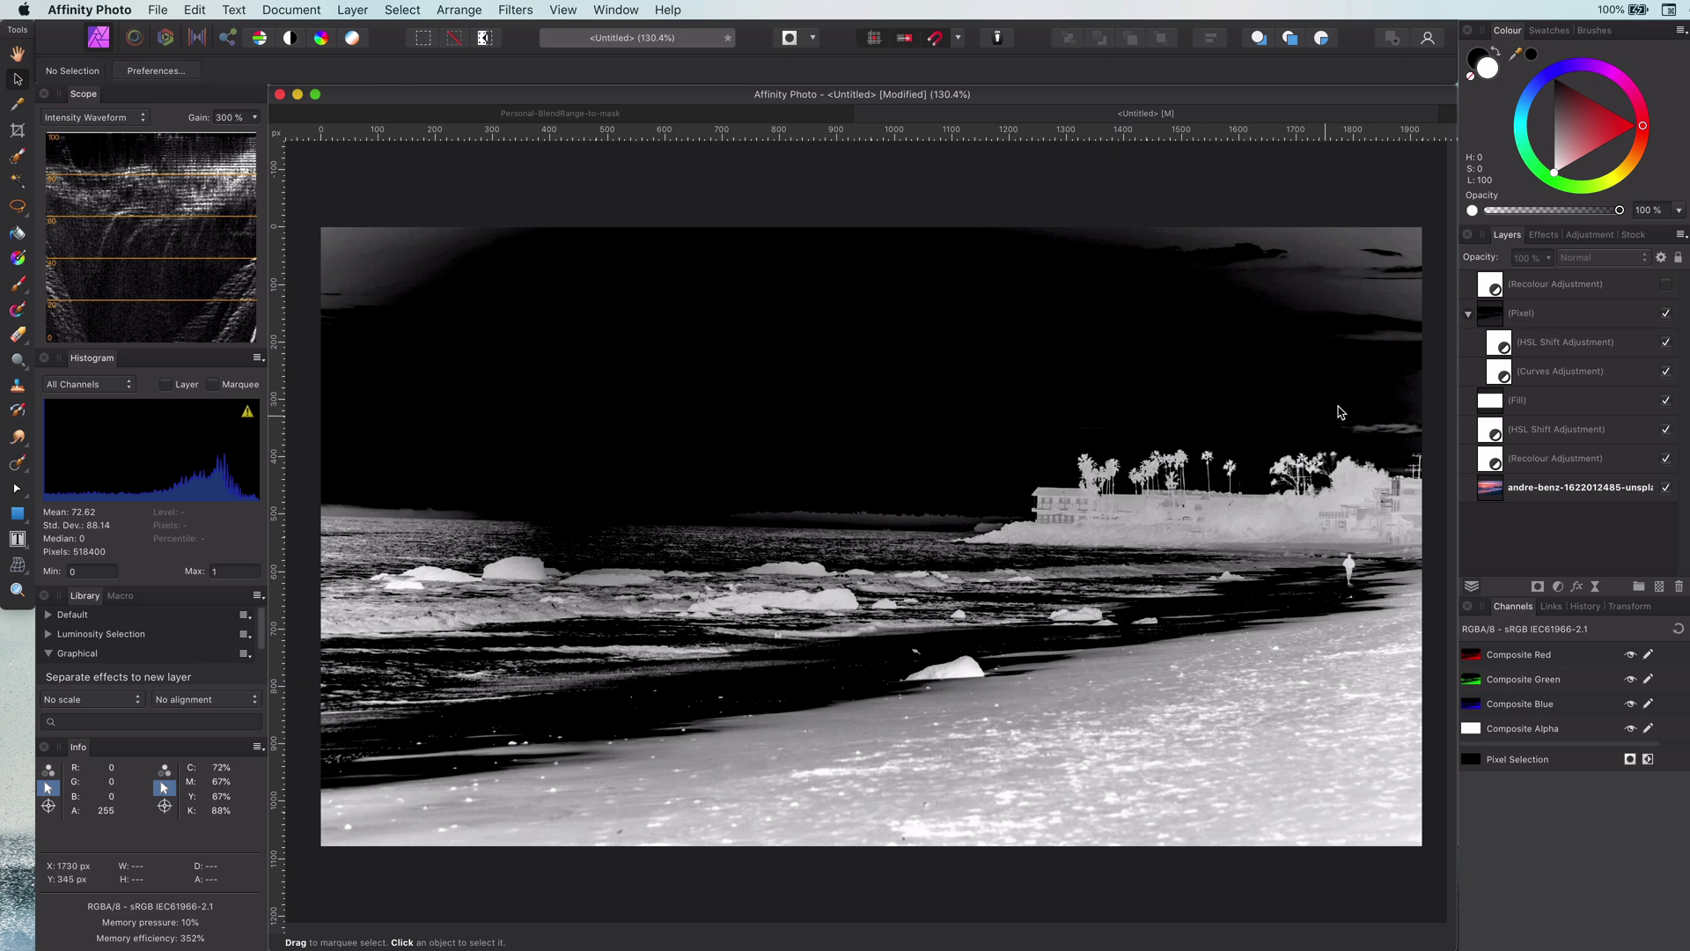
Toggle the nested Curves adjustment off and on to examine its effect beneath the HSL adjustment
click(1546, 348)
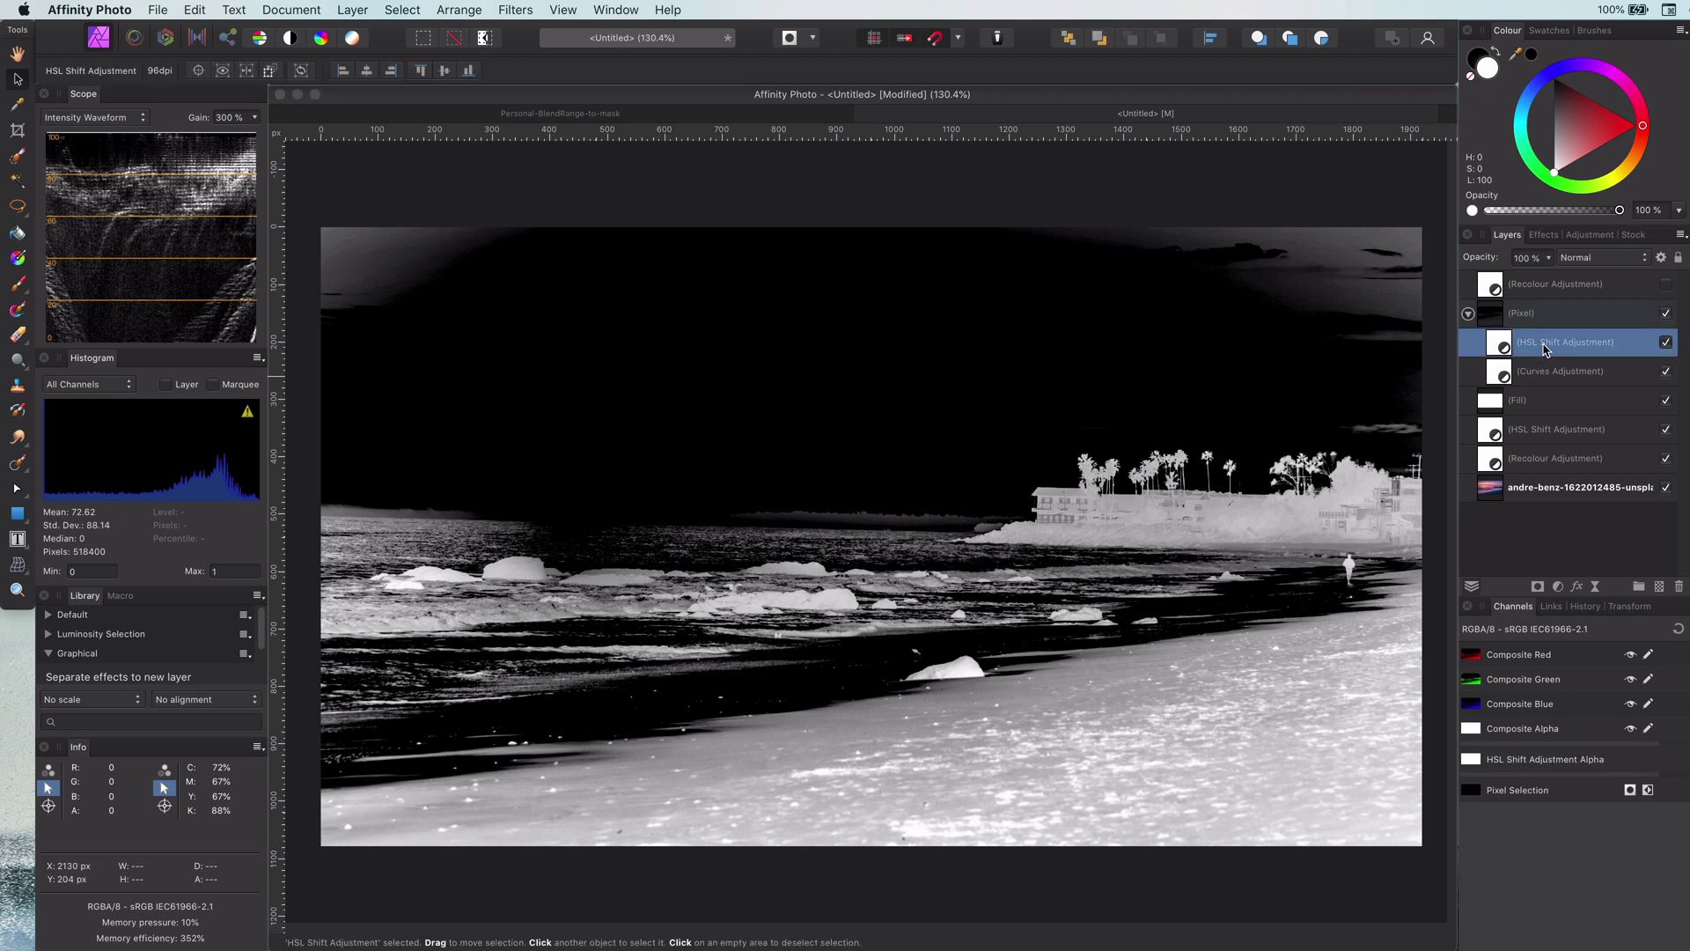
click(1667, 373)
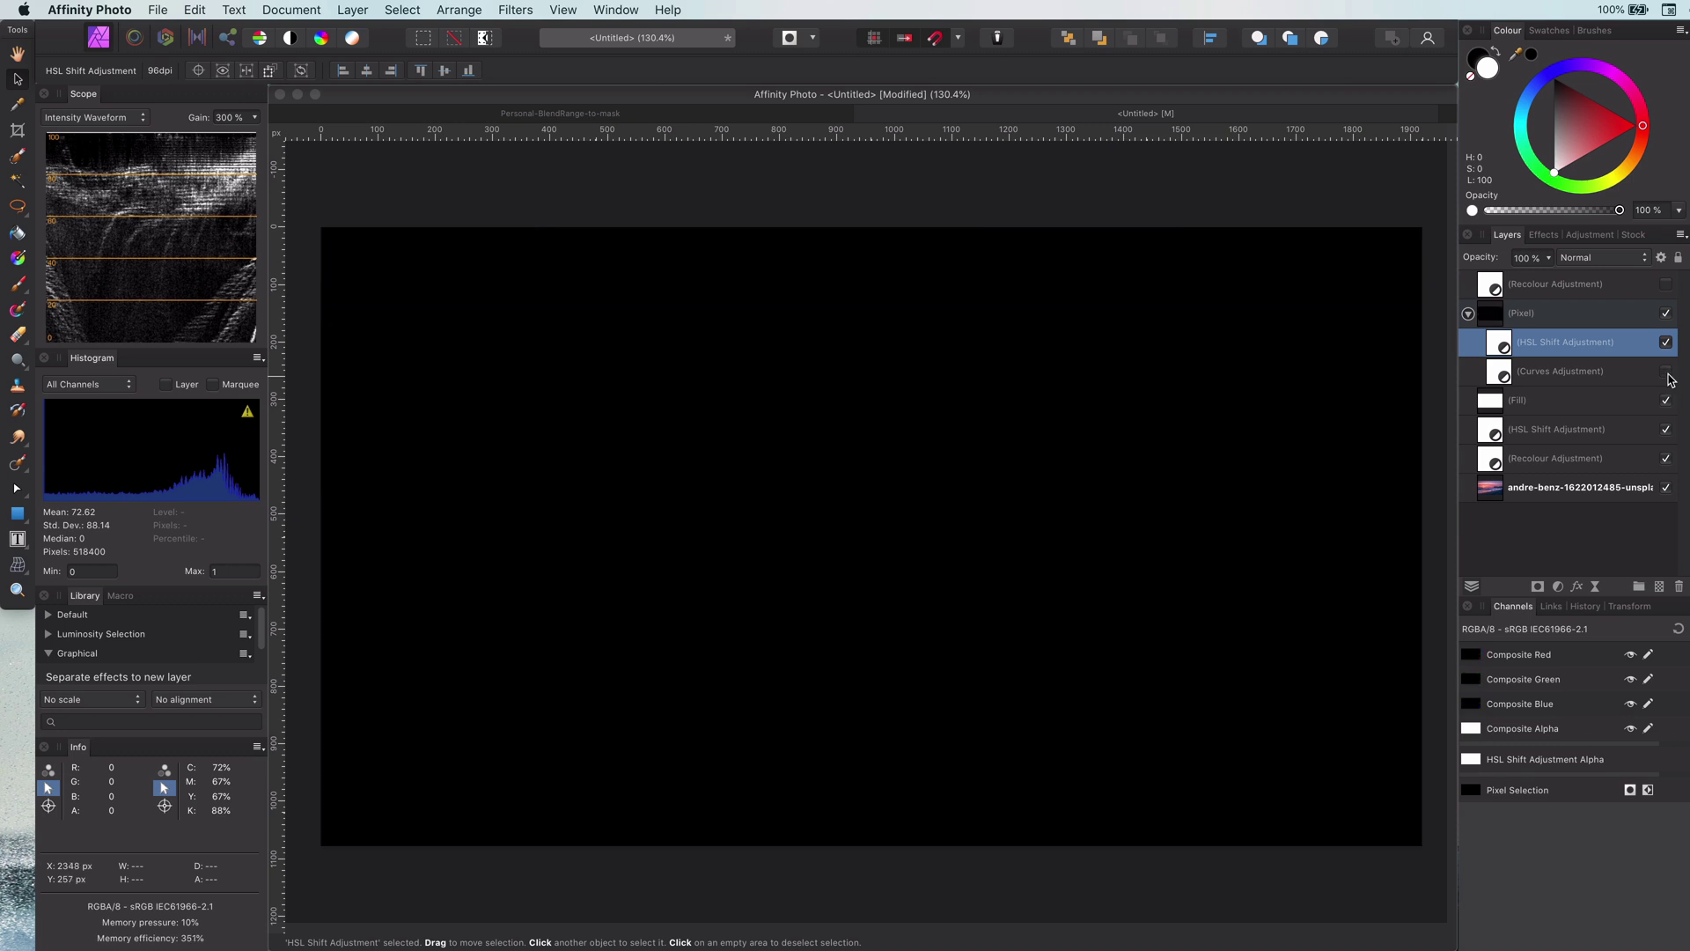
click(1585, 374)
click(1664, 371)
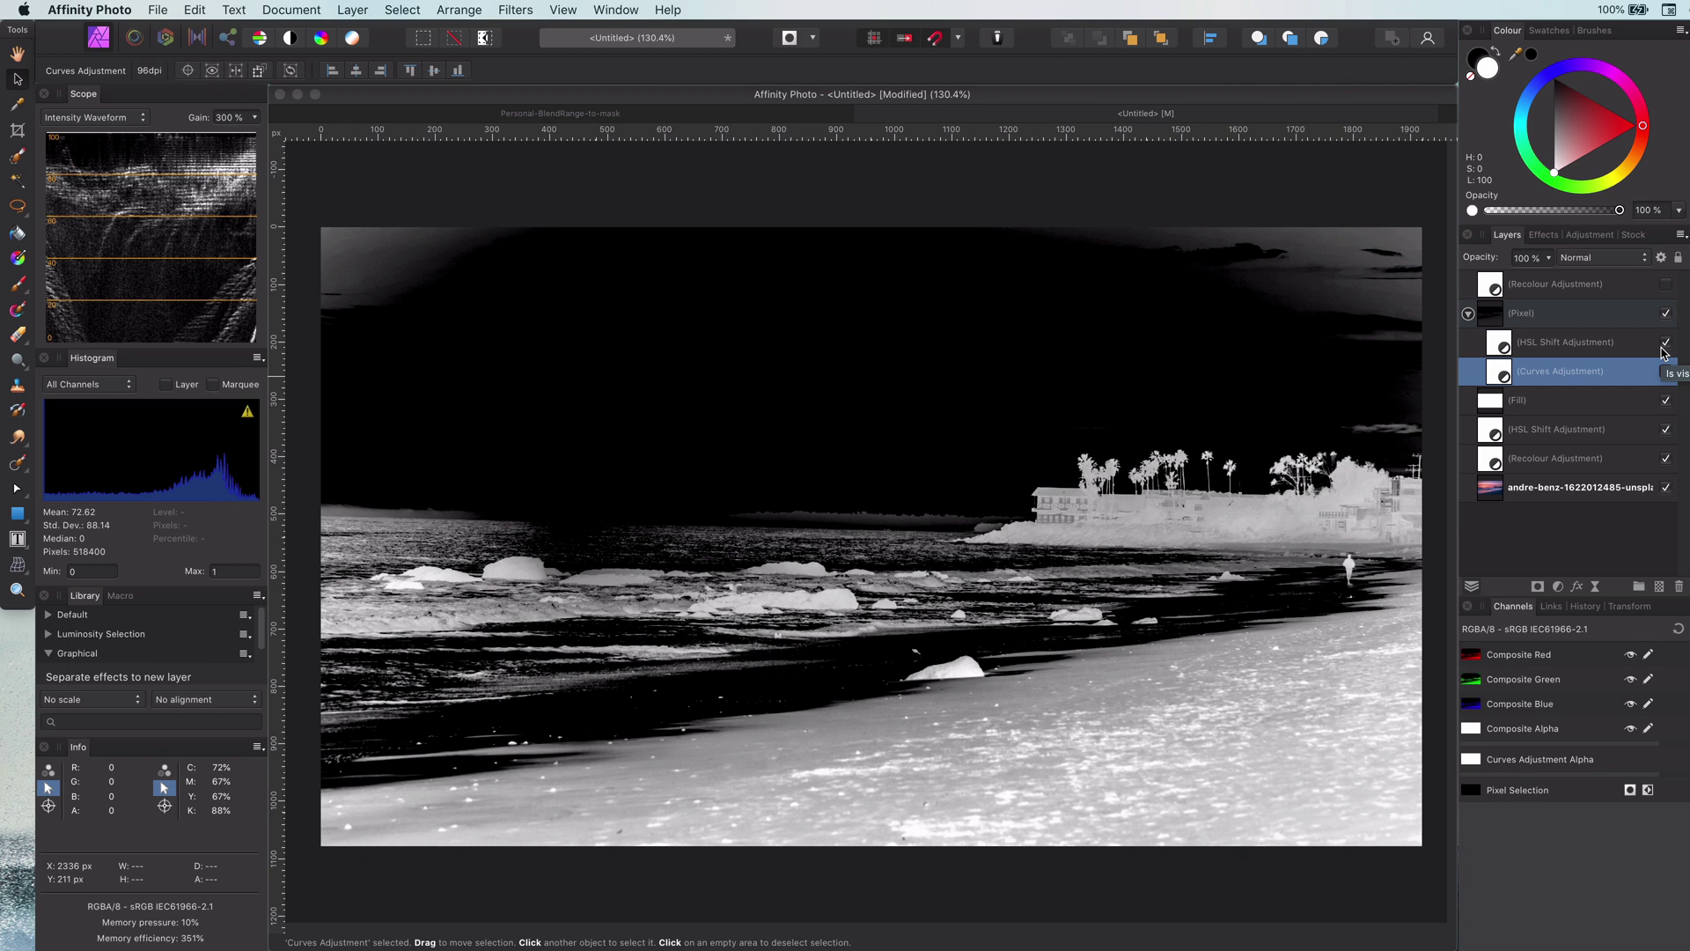
click(1524, 347)
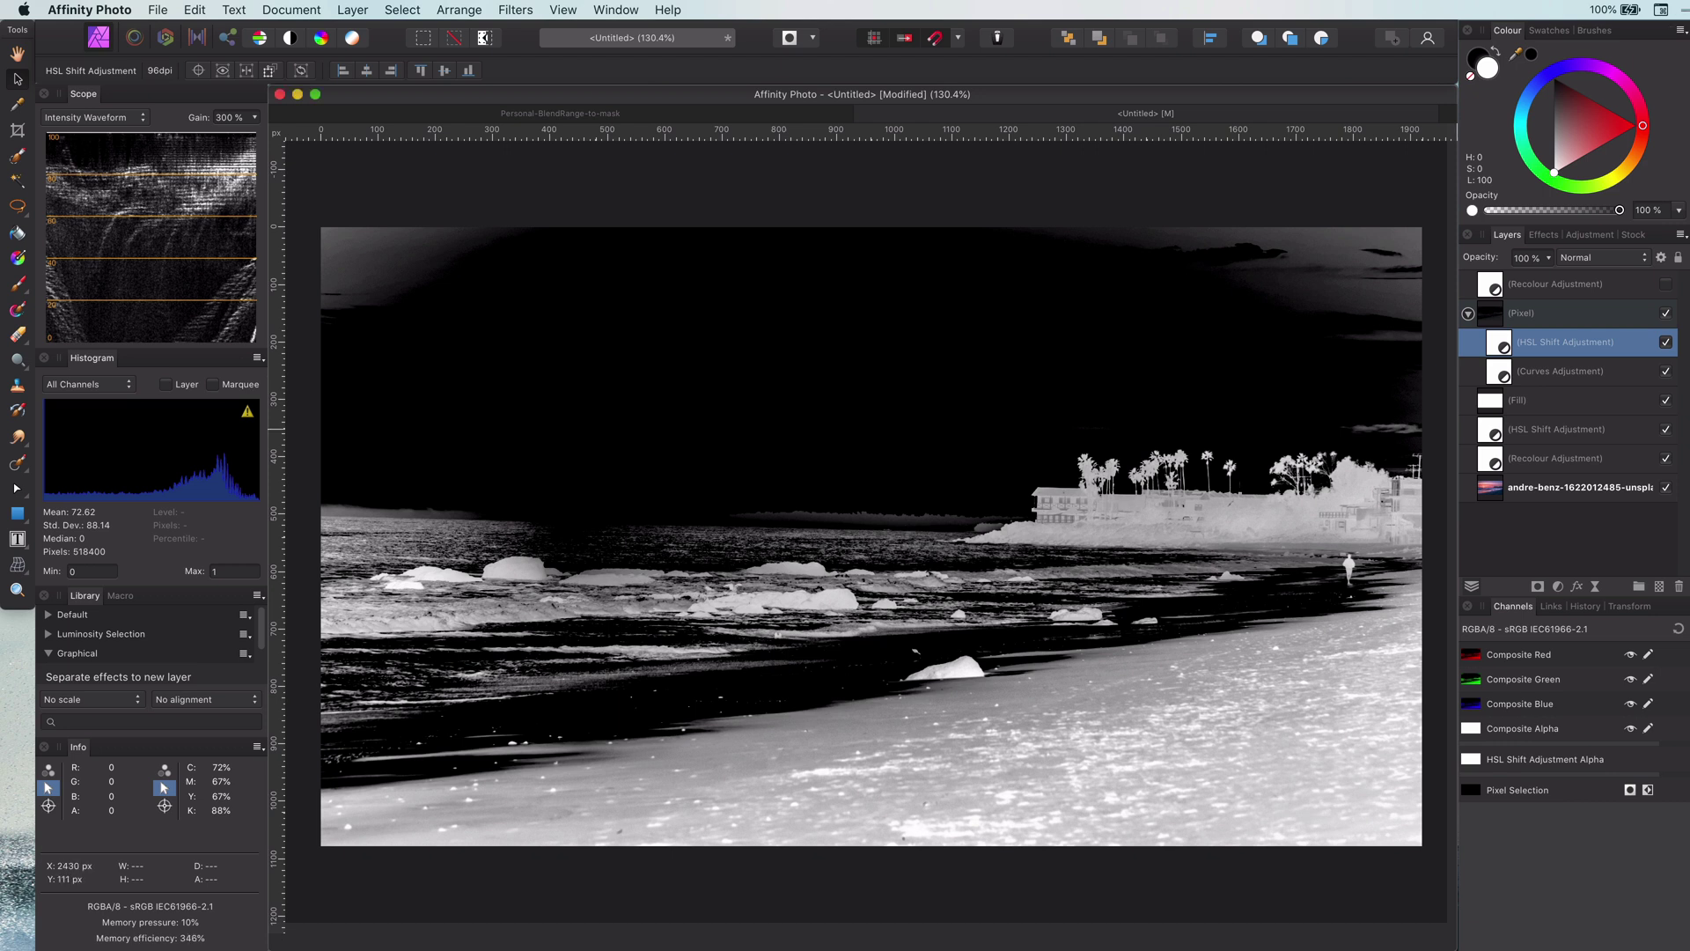
click(1438, 271)
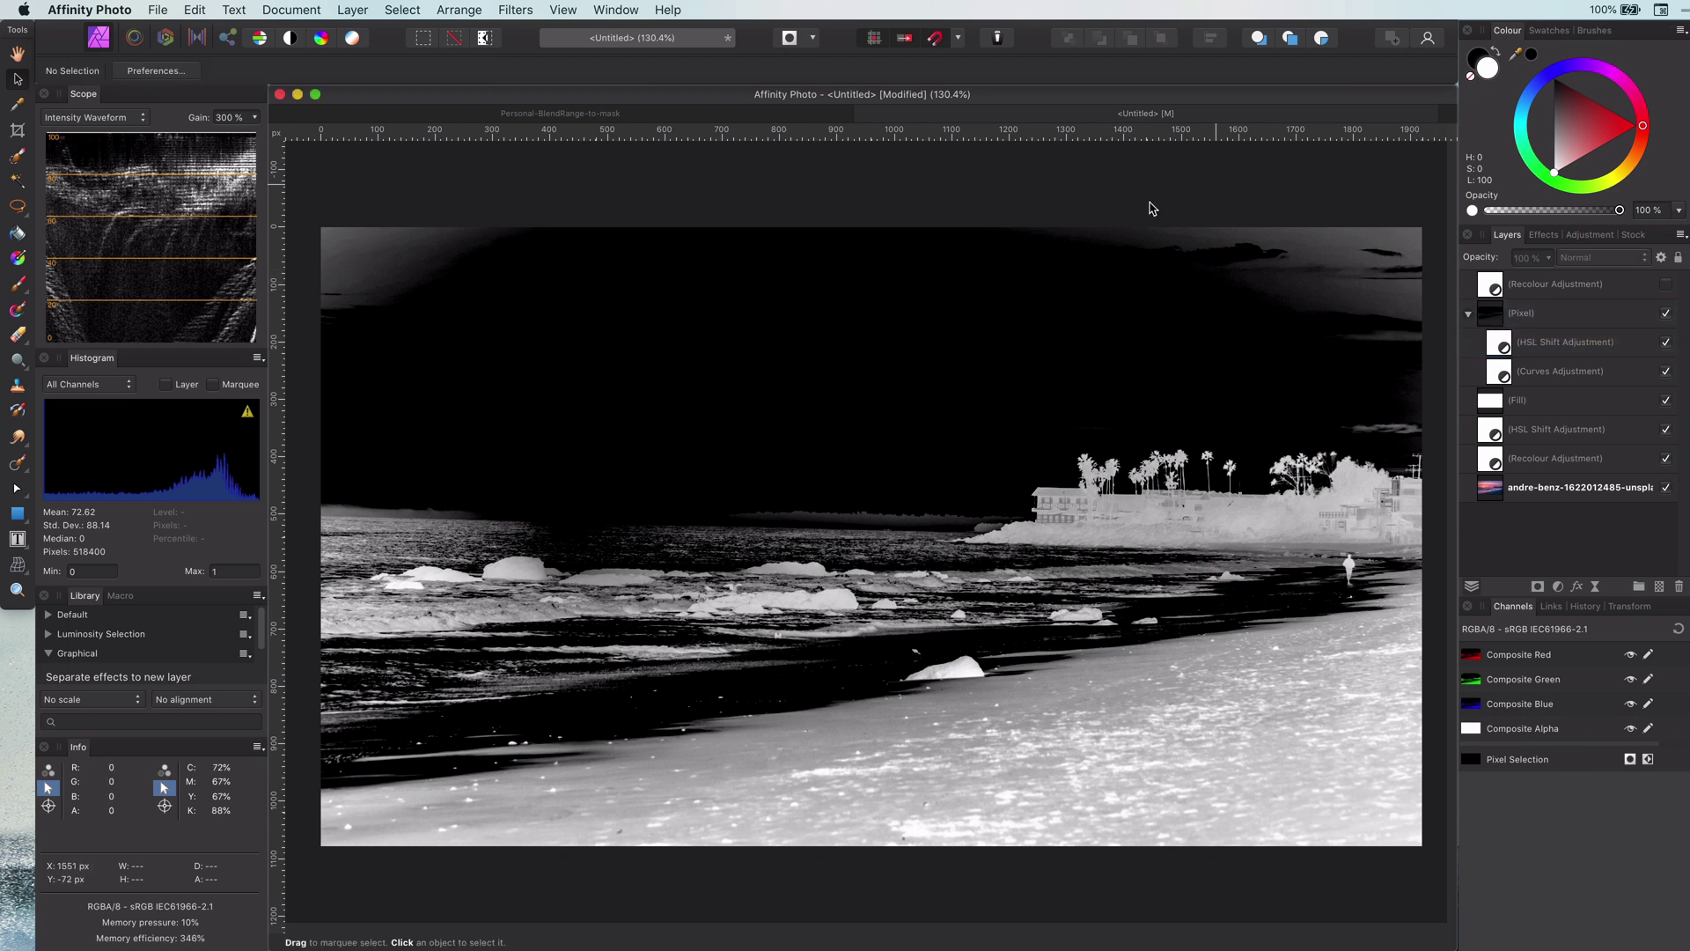
Collapse the merged pixel layer and group it with the white fill layer below
click(1512, 343)
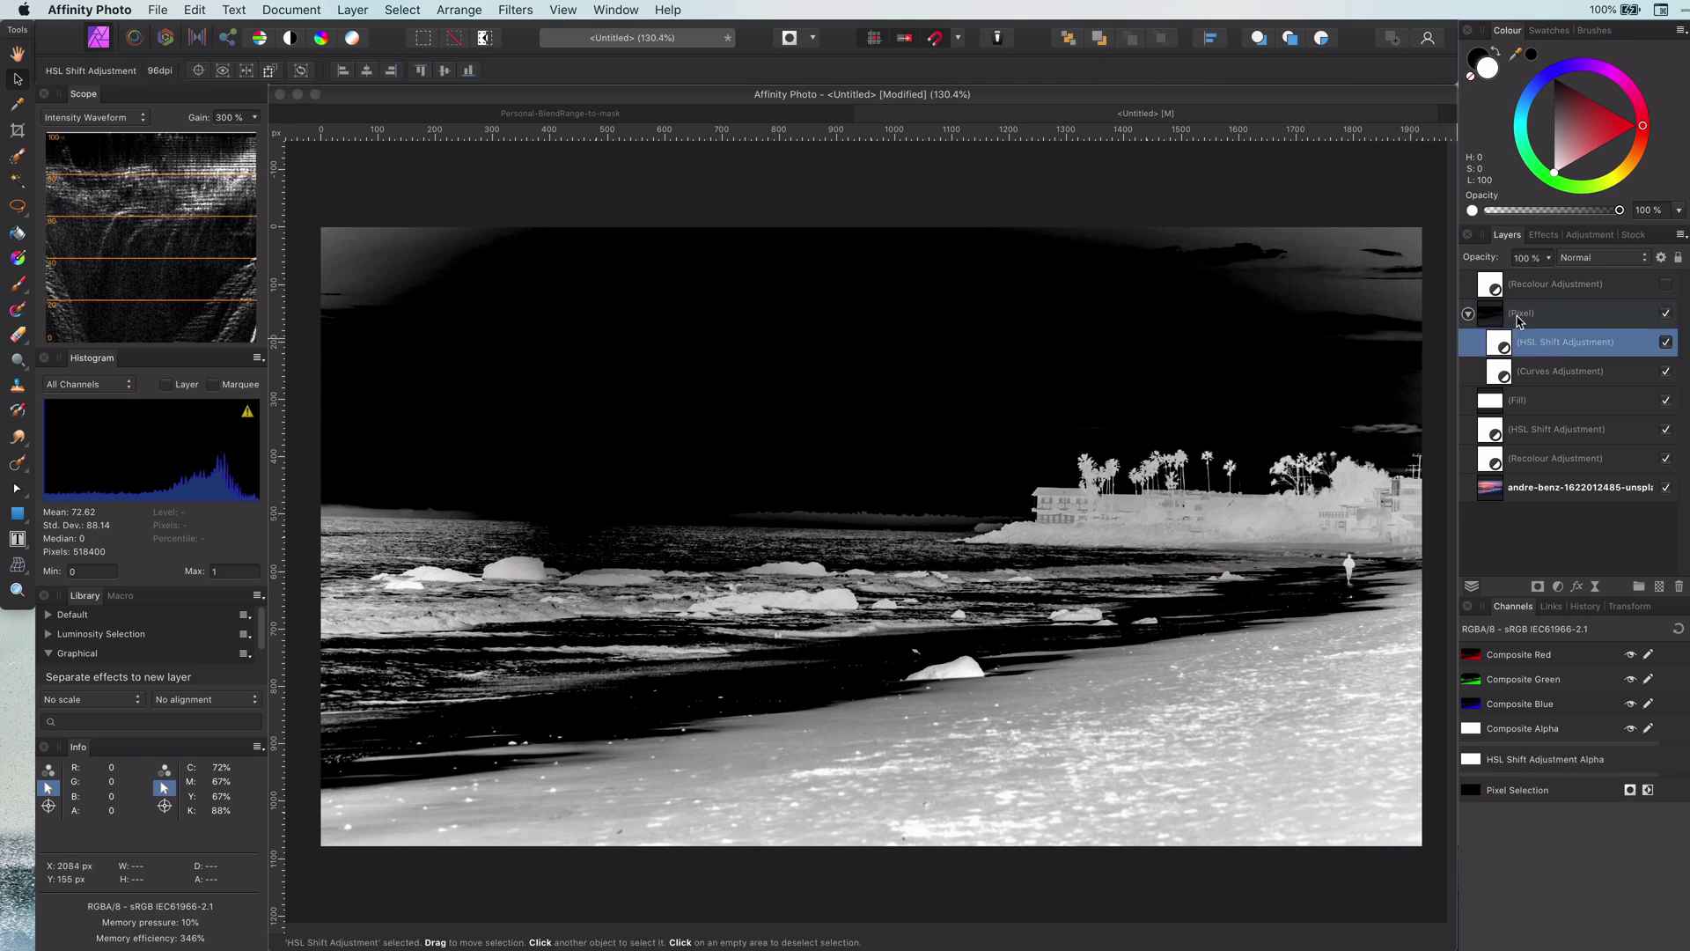
click(1518, 319)
click(1468, 313)
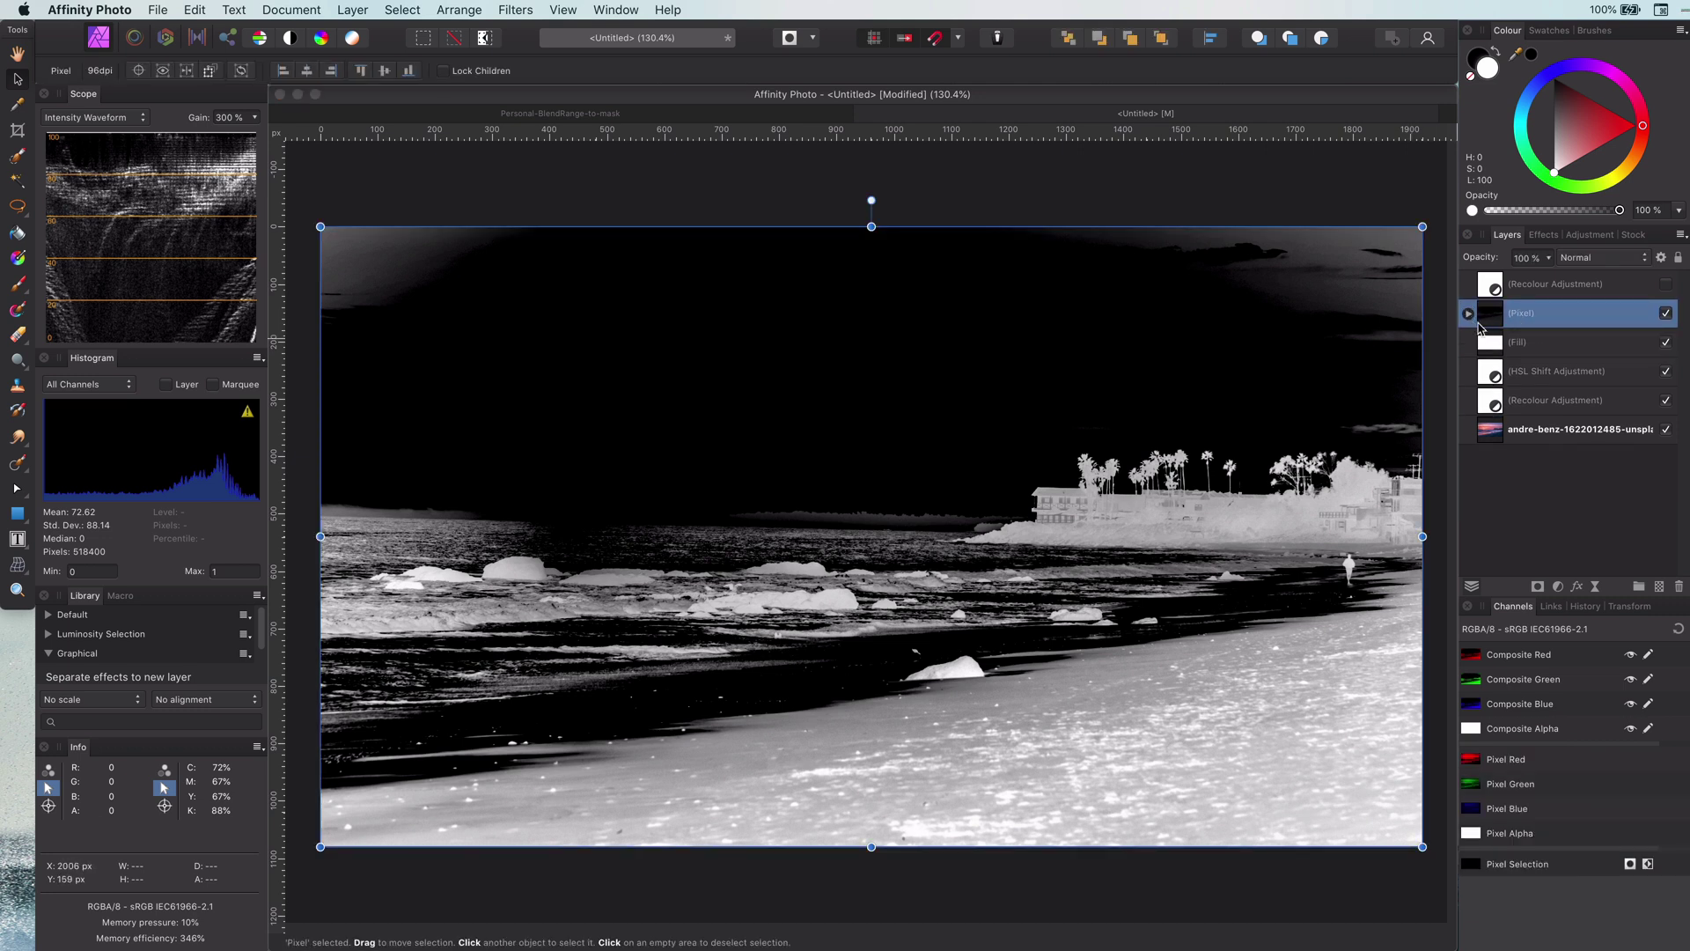
shift+click(1506, 342)
right_click(1506, 340)
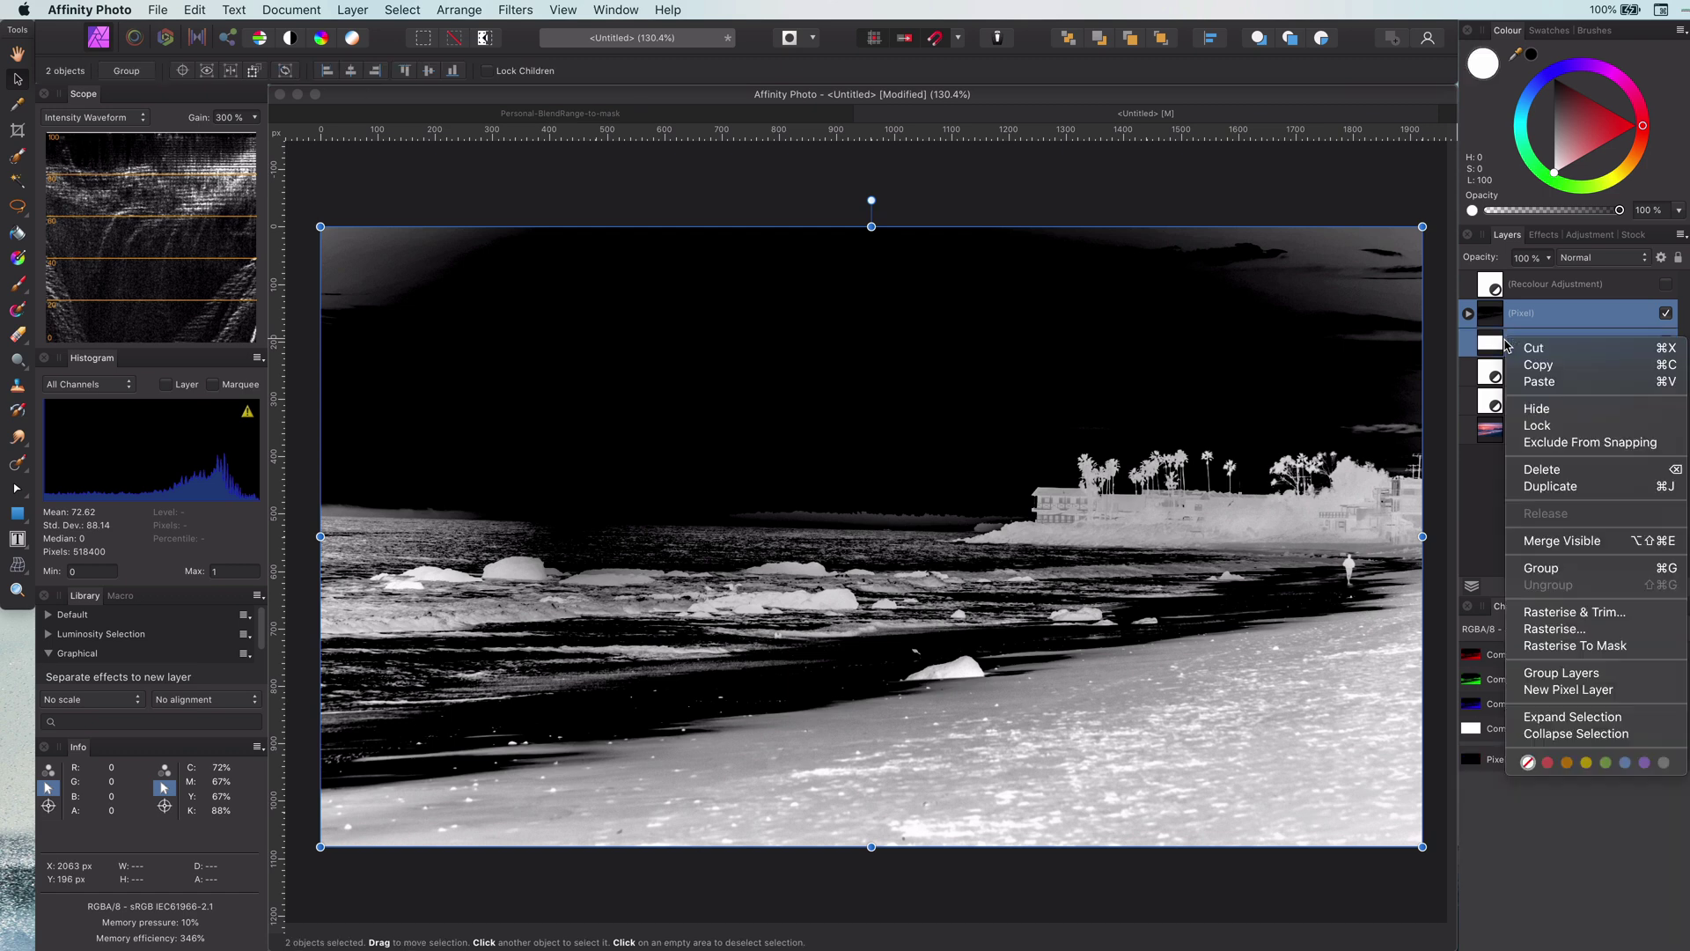
click(1561, 579)
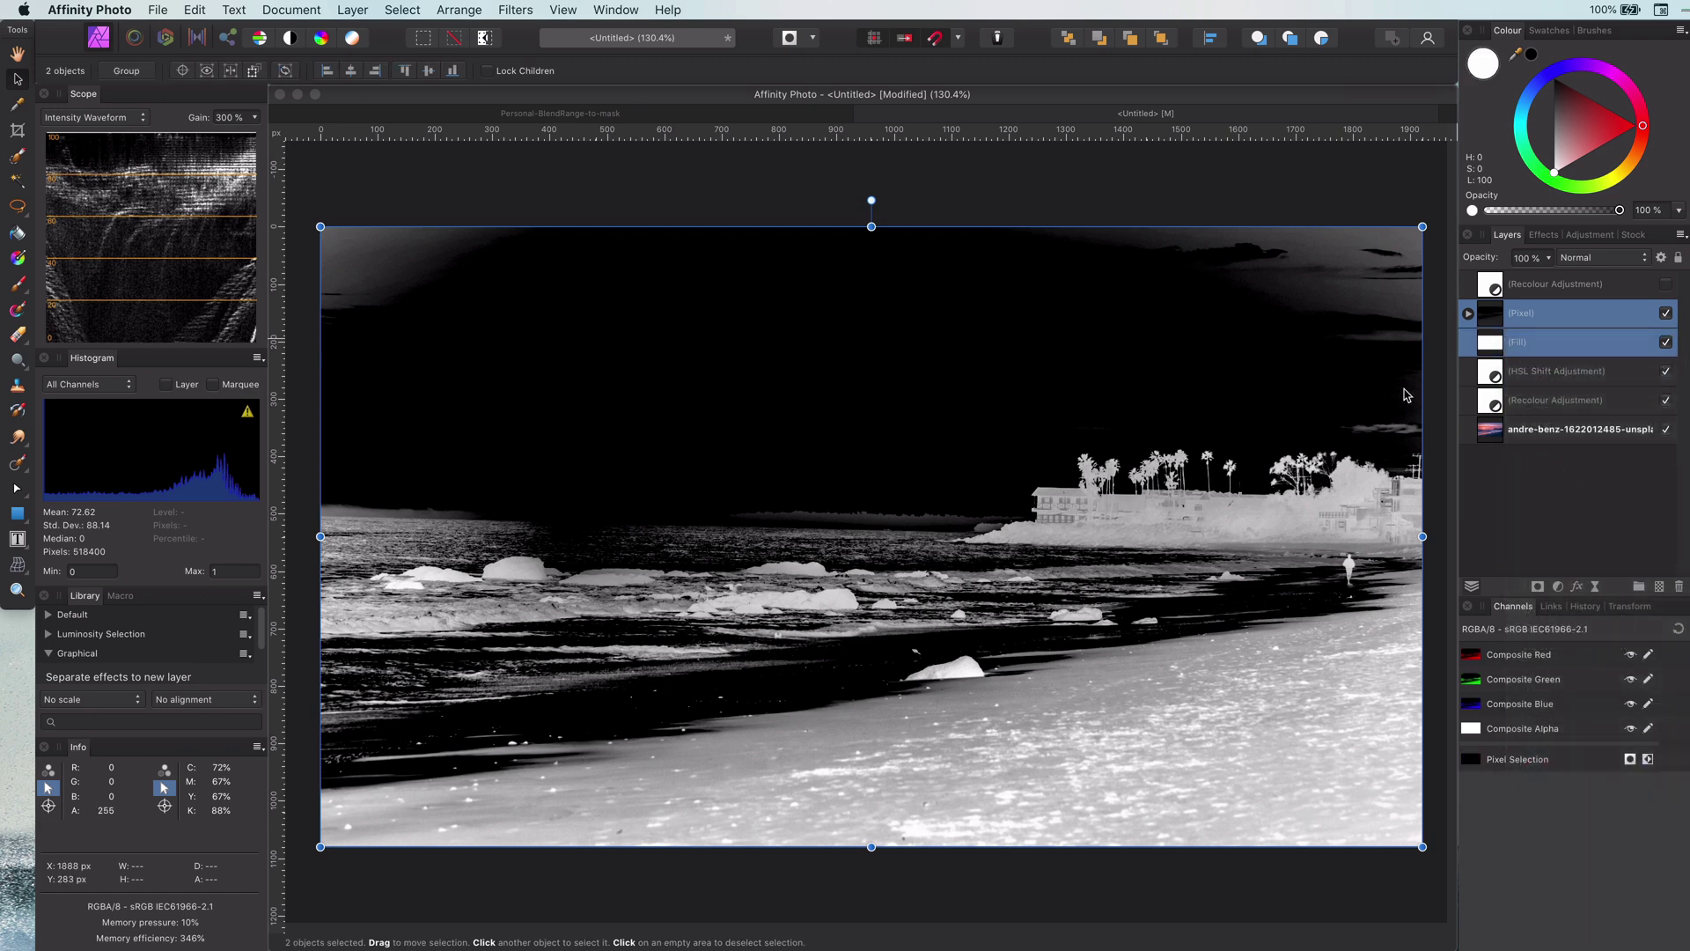
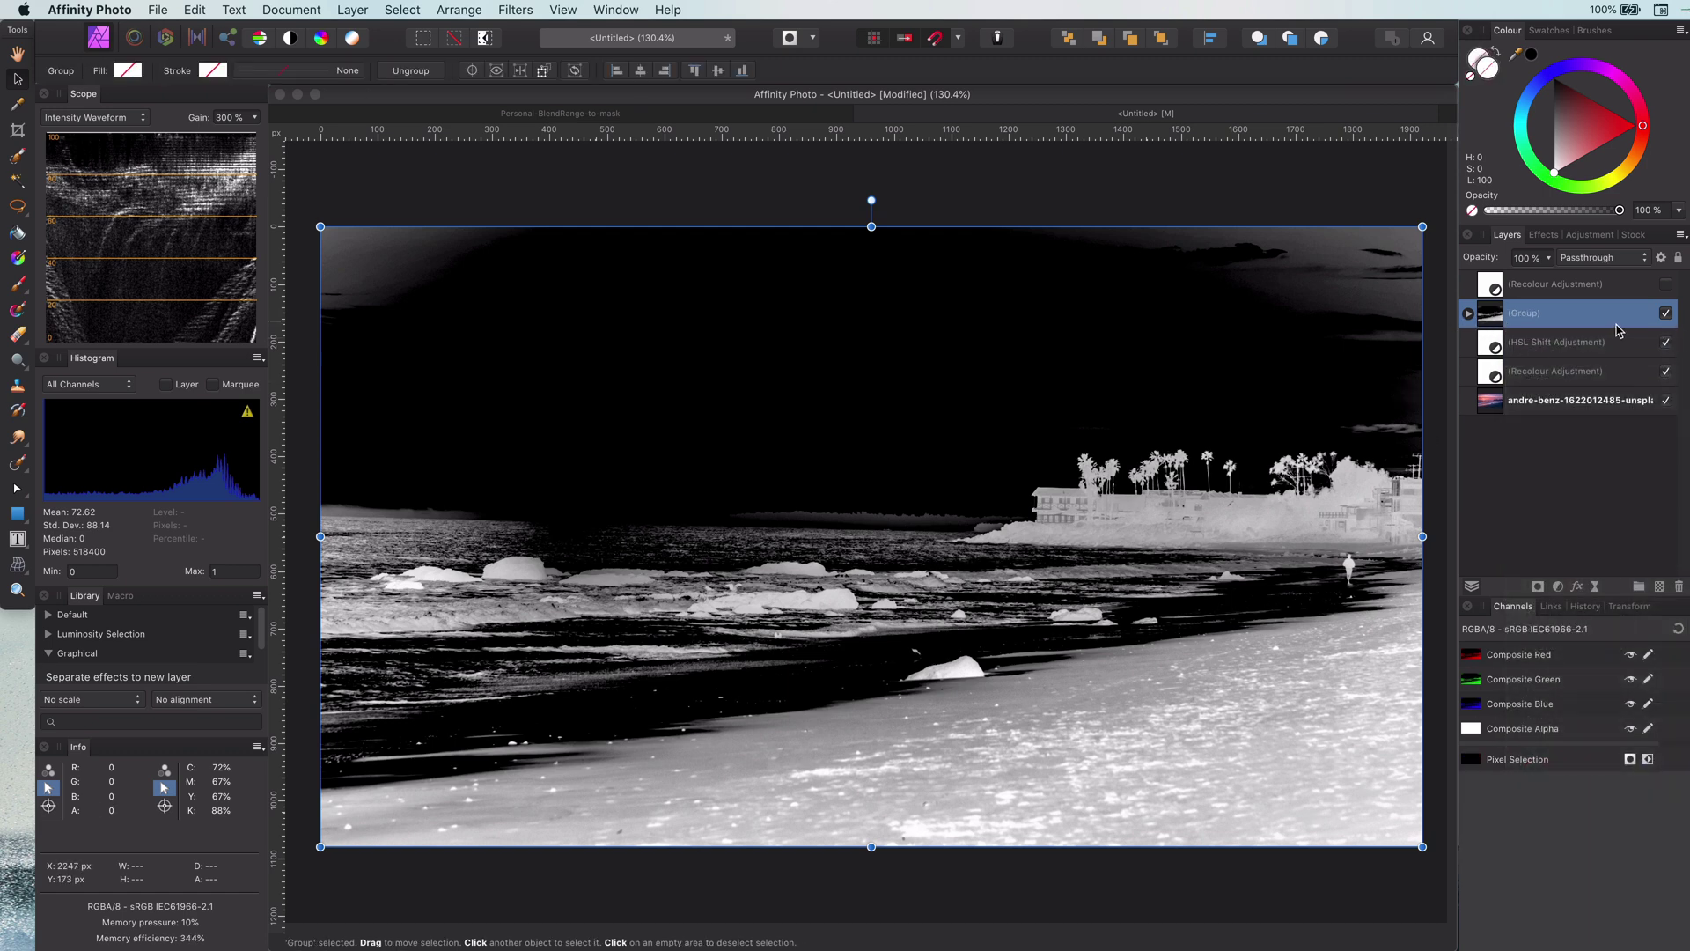
Try rasterising the group to a mask, and undo the rasterisation
right_click(1494, 319)
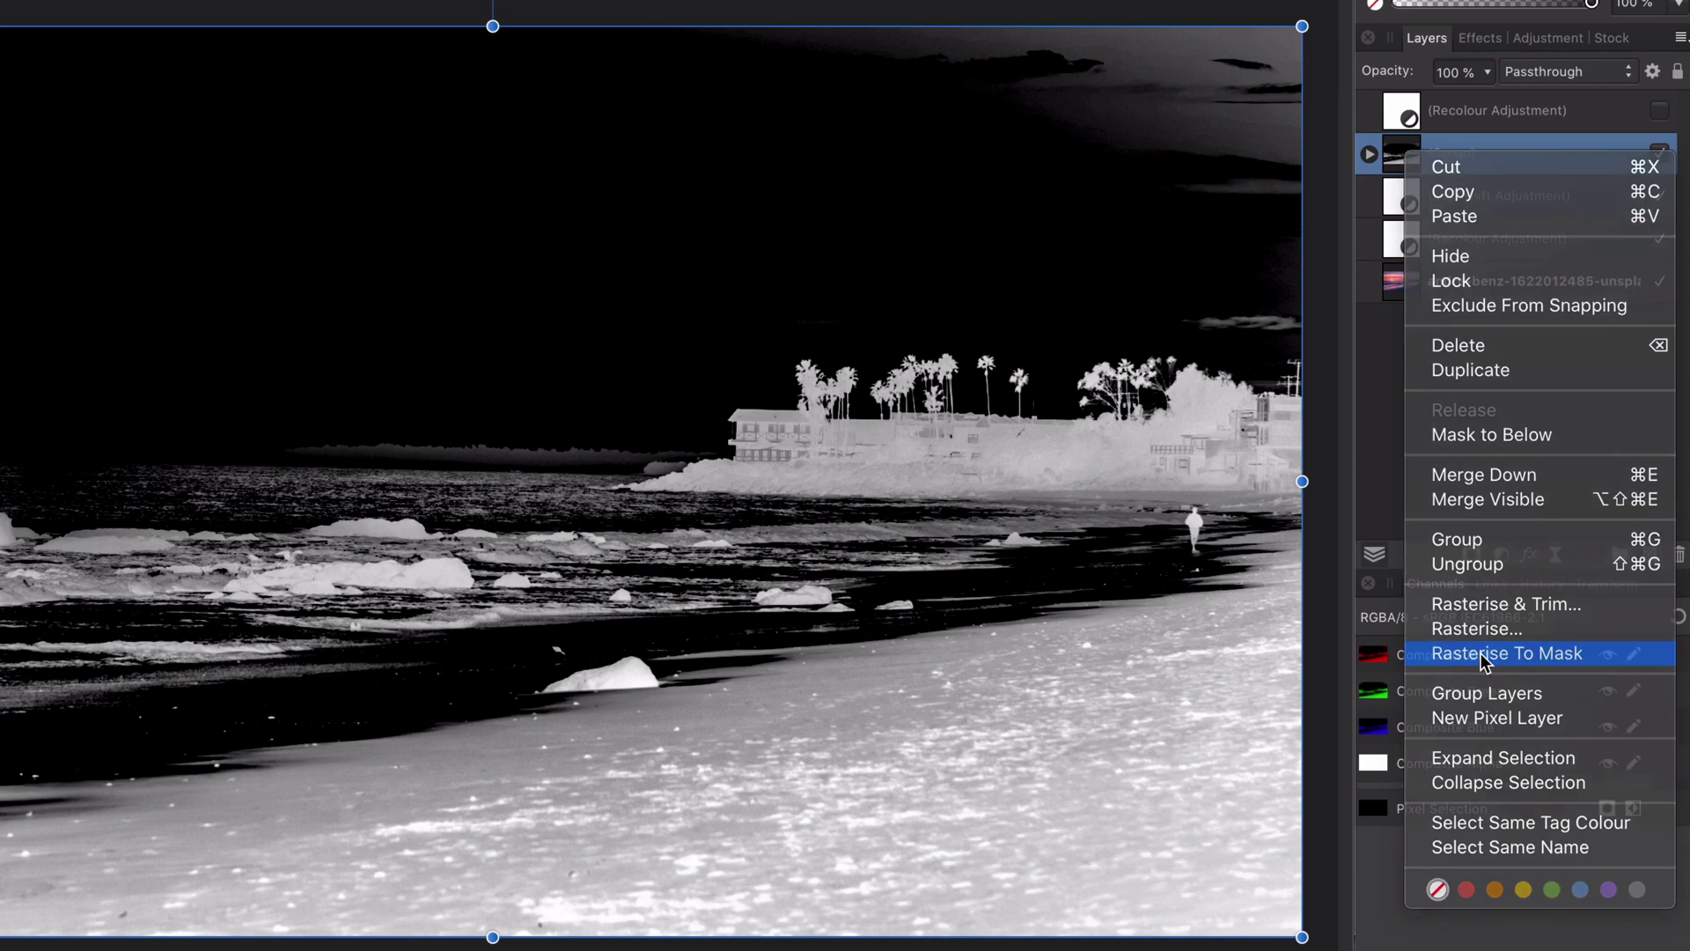
click(1562, 653)
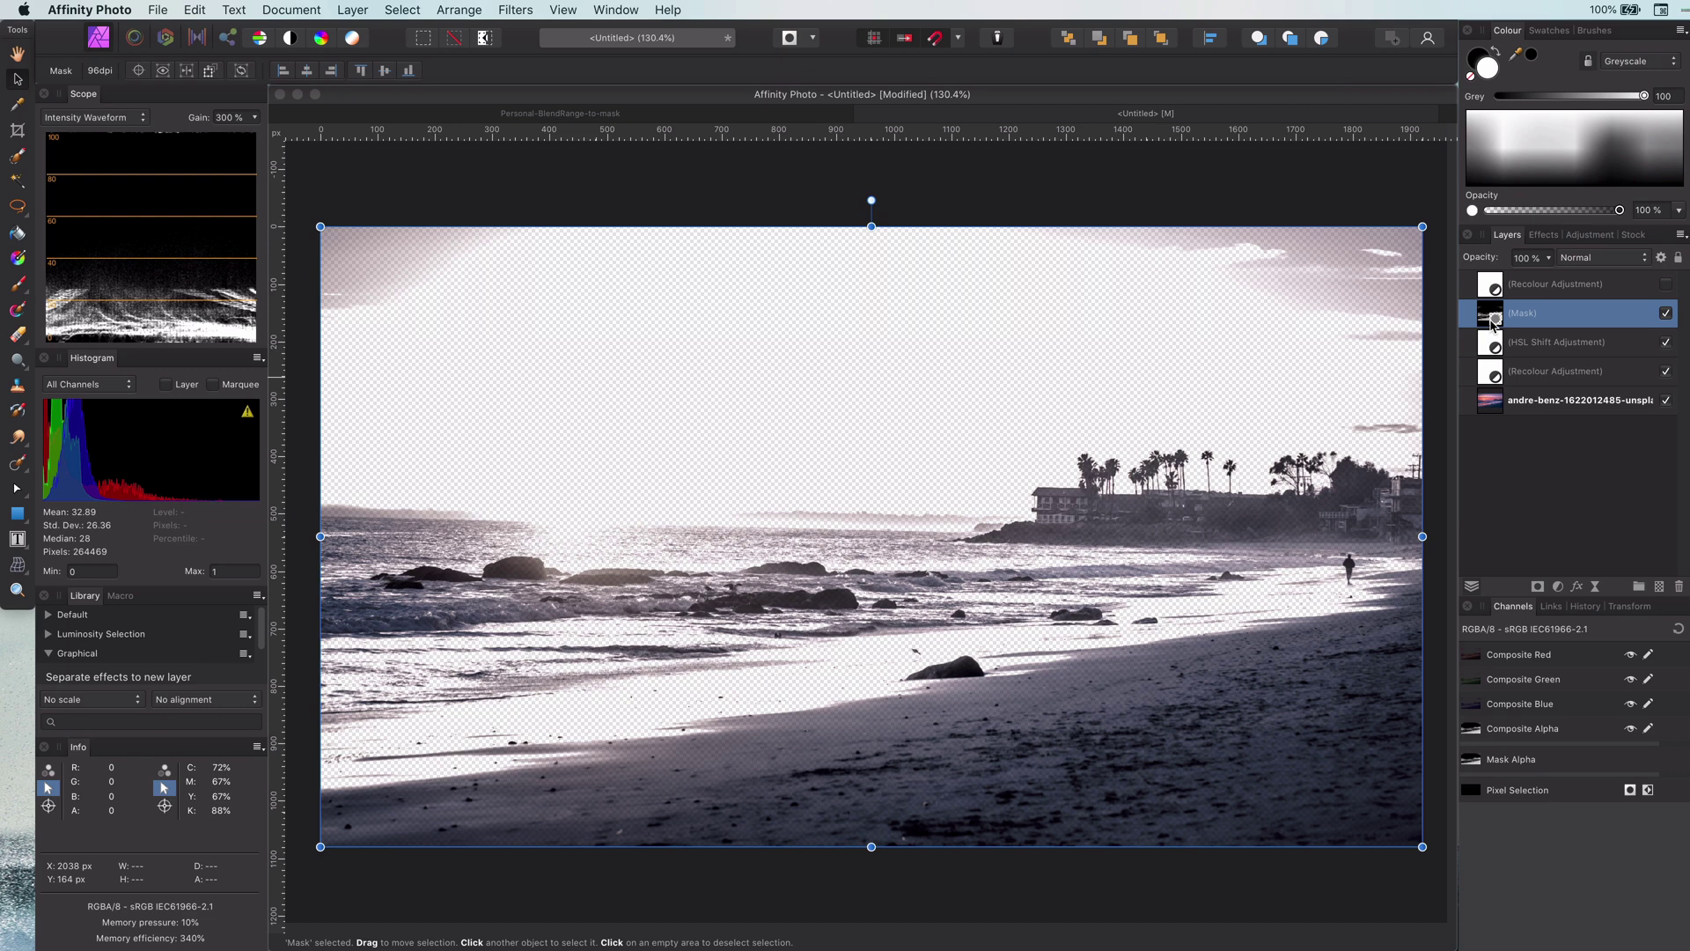
alt+click(1494, 321)
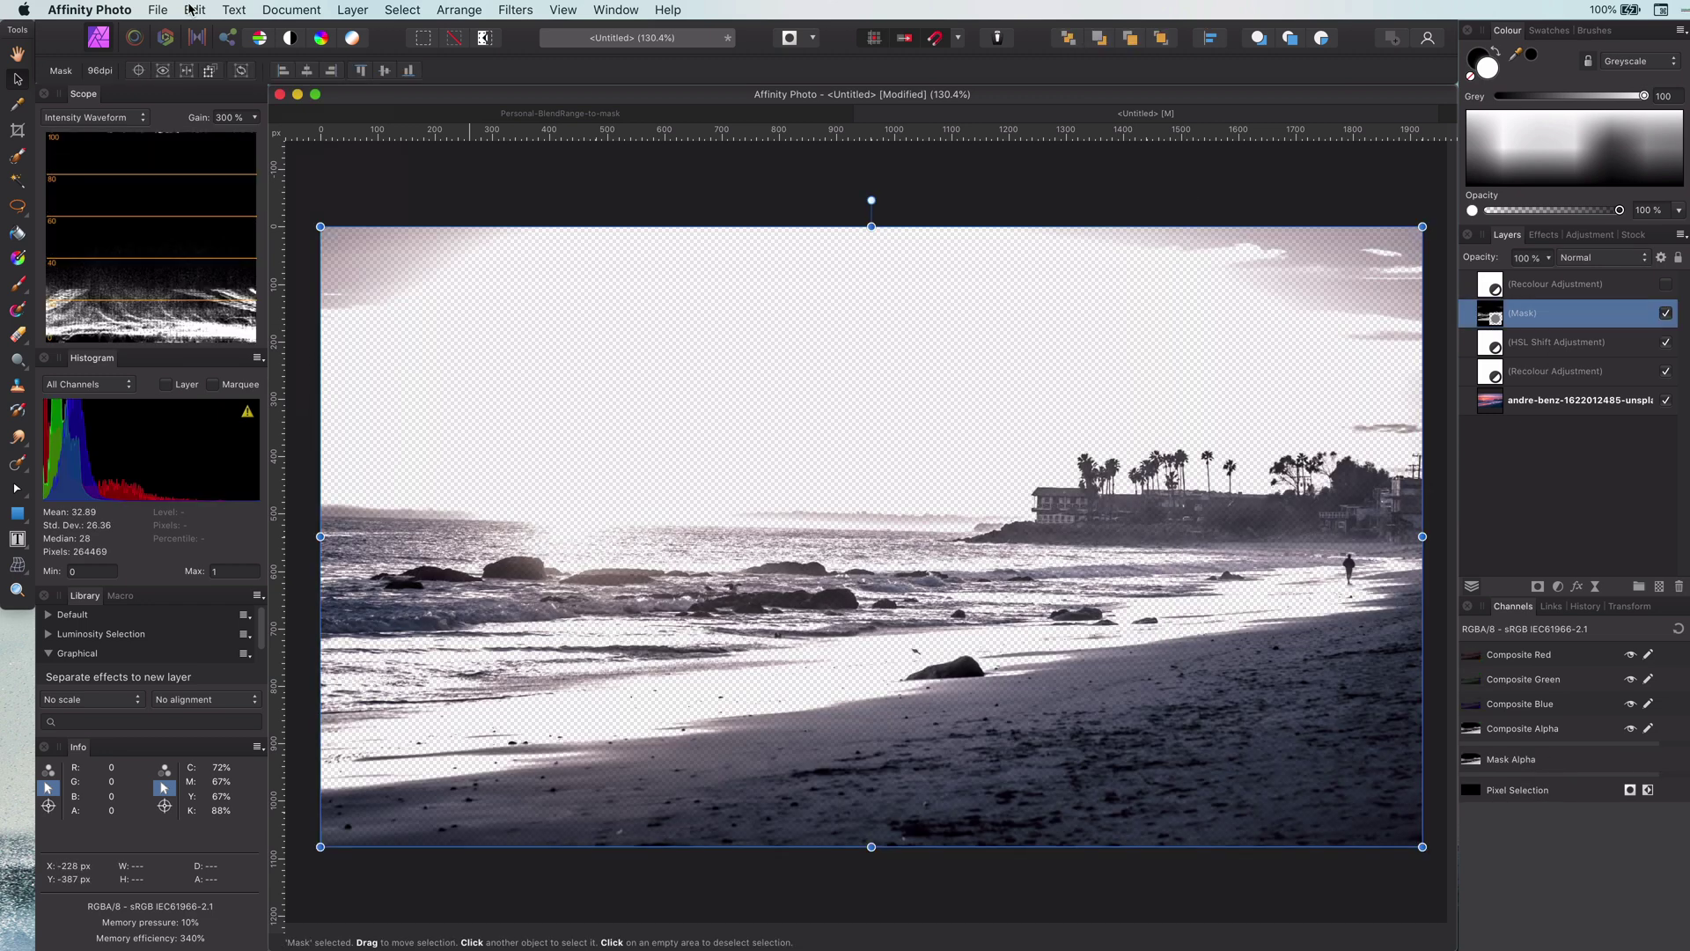
click(195, 10)
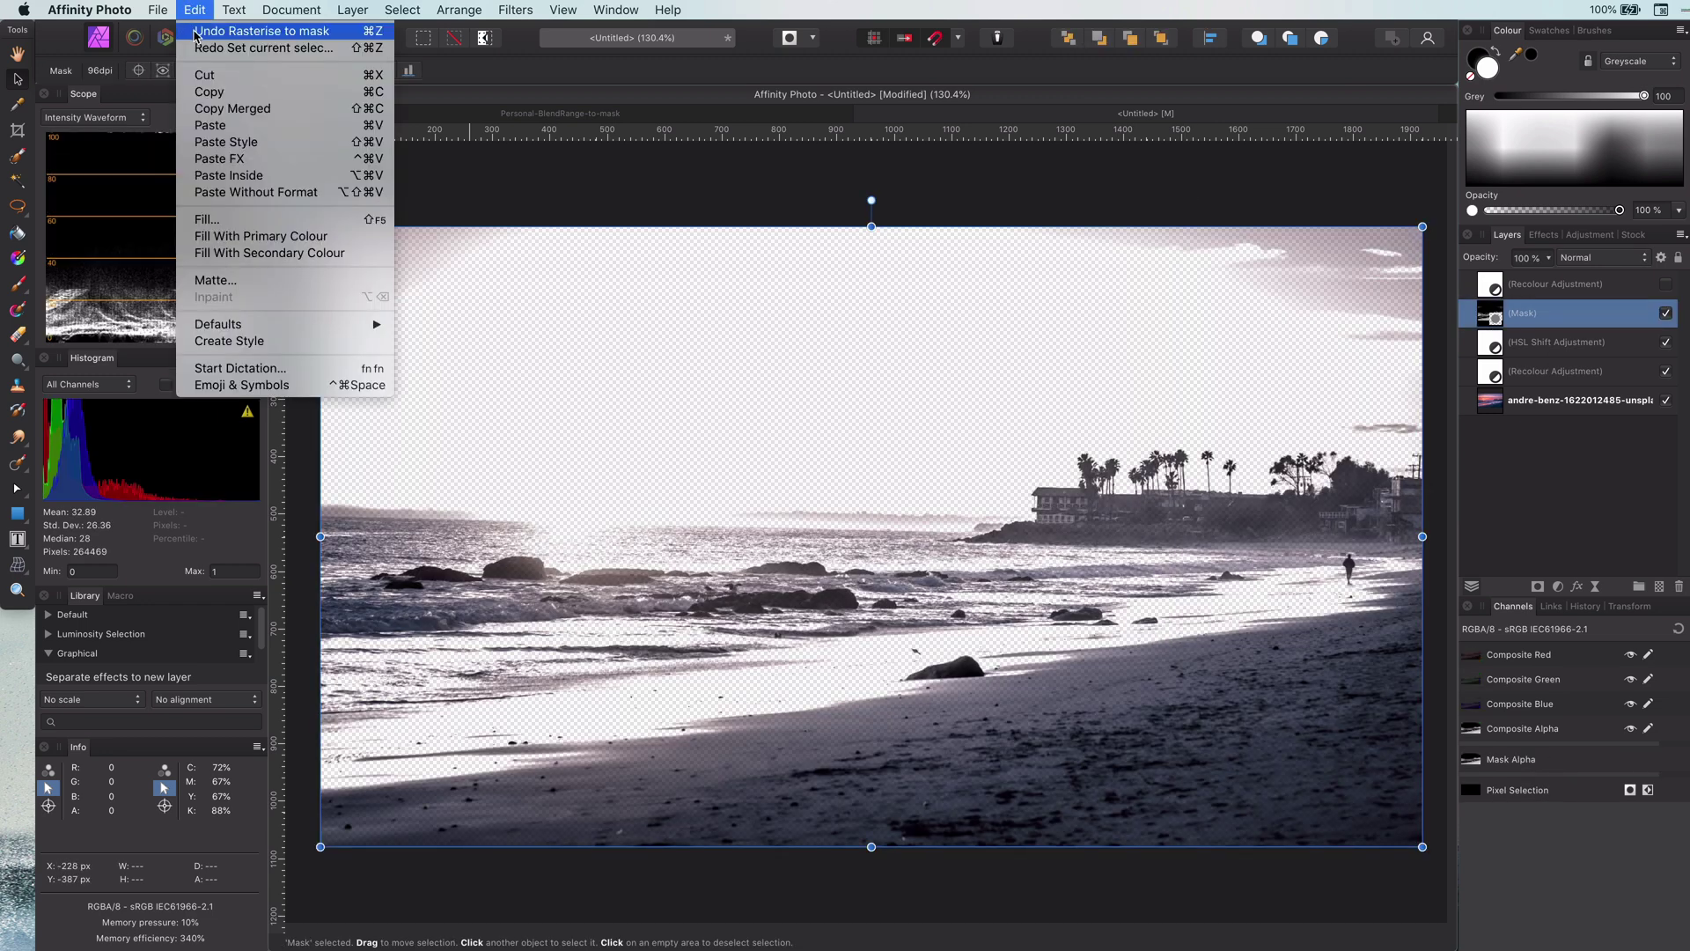
click(195, 32)
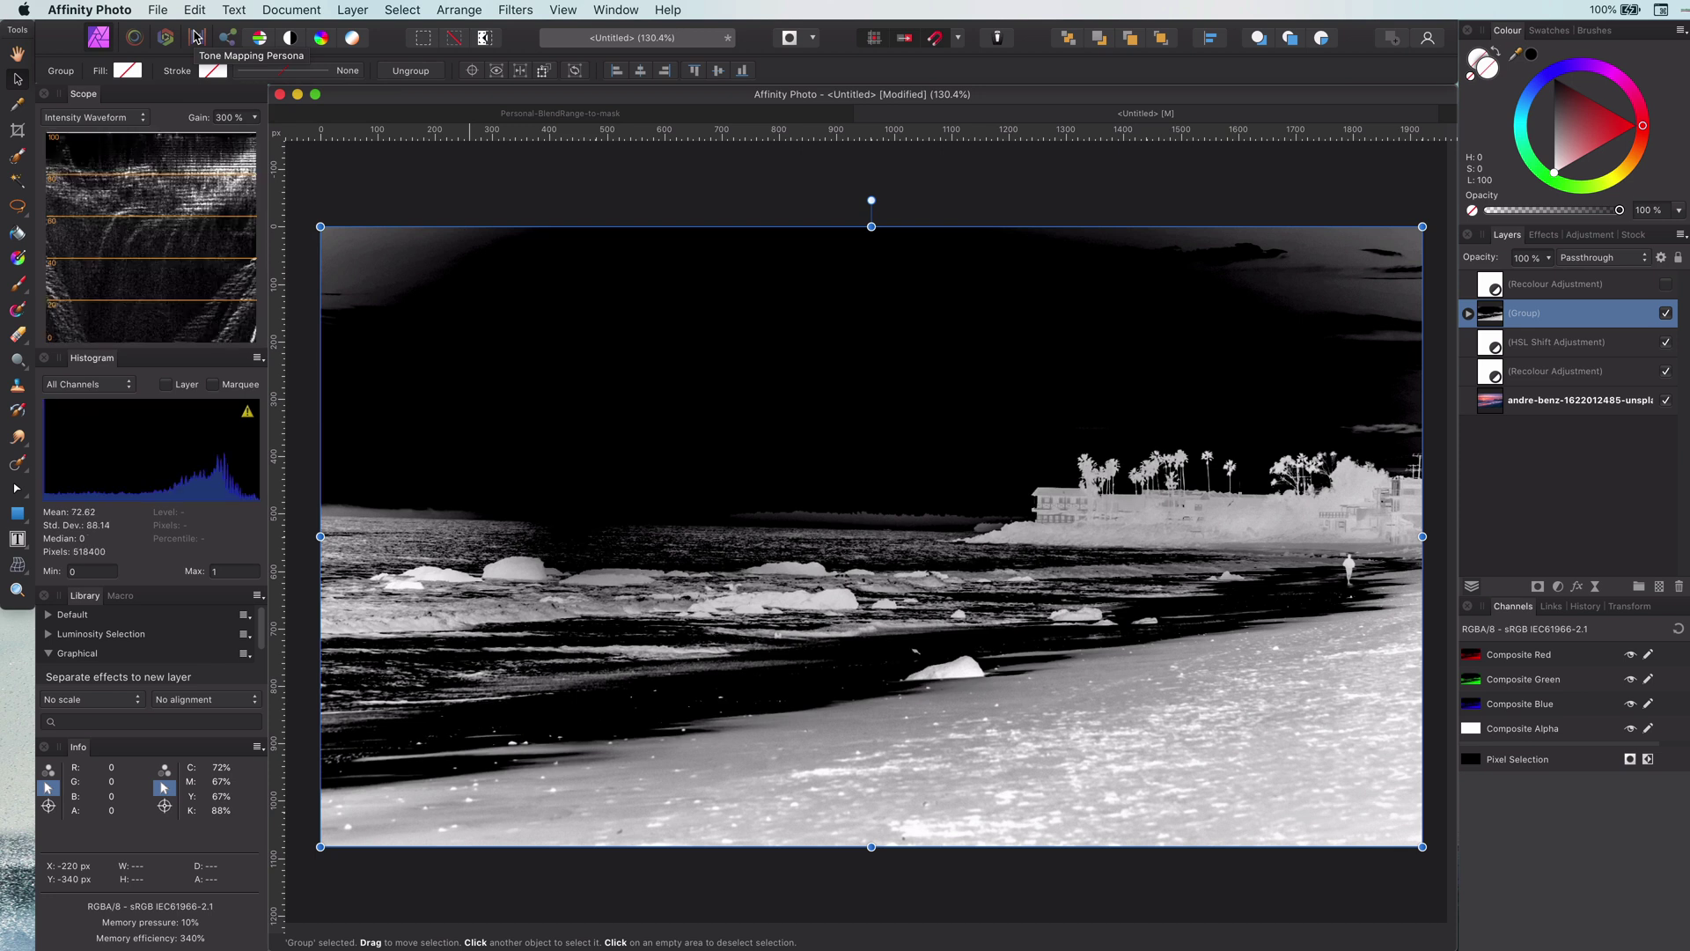
Try a Curves adjustment above the merged pixel layer inside the group, moving its white point to about X 0.708, and delete the adjustment
click(1469, 313)
click(1510, 345)
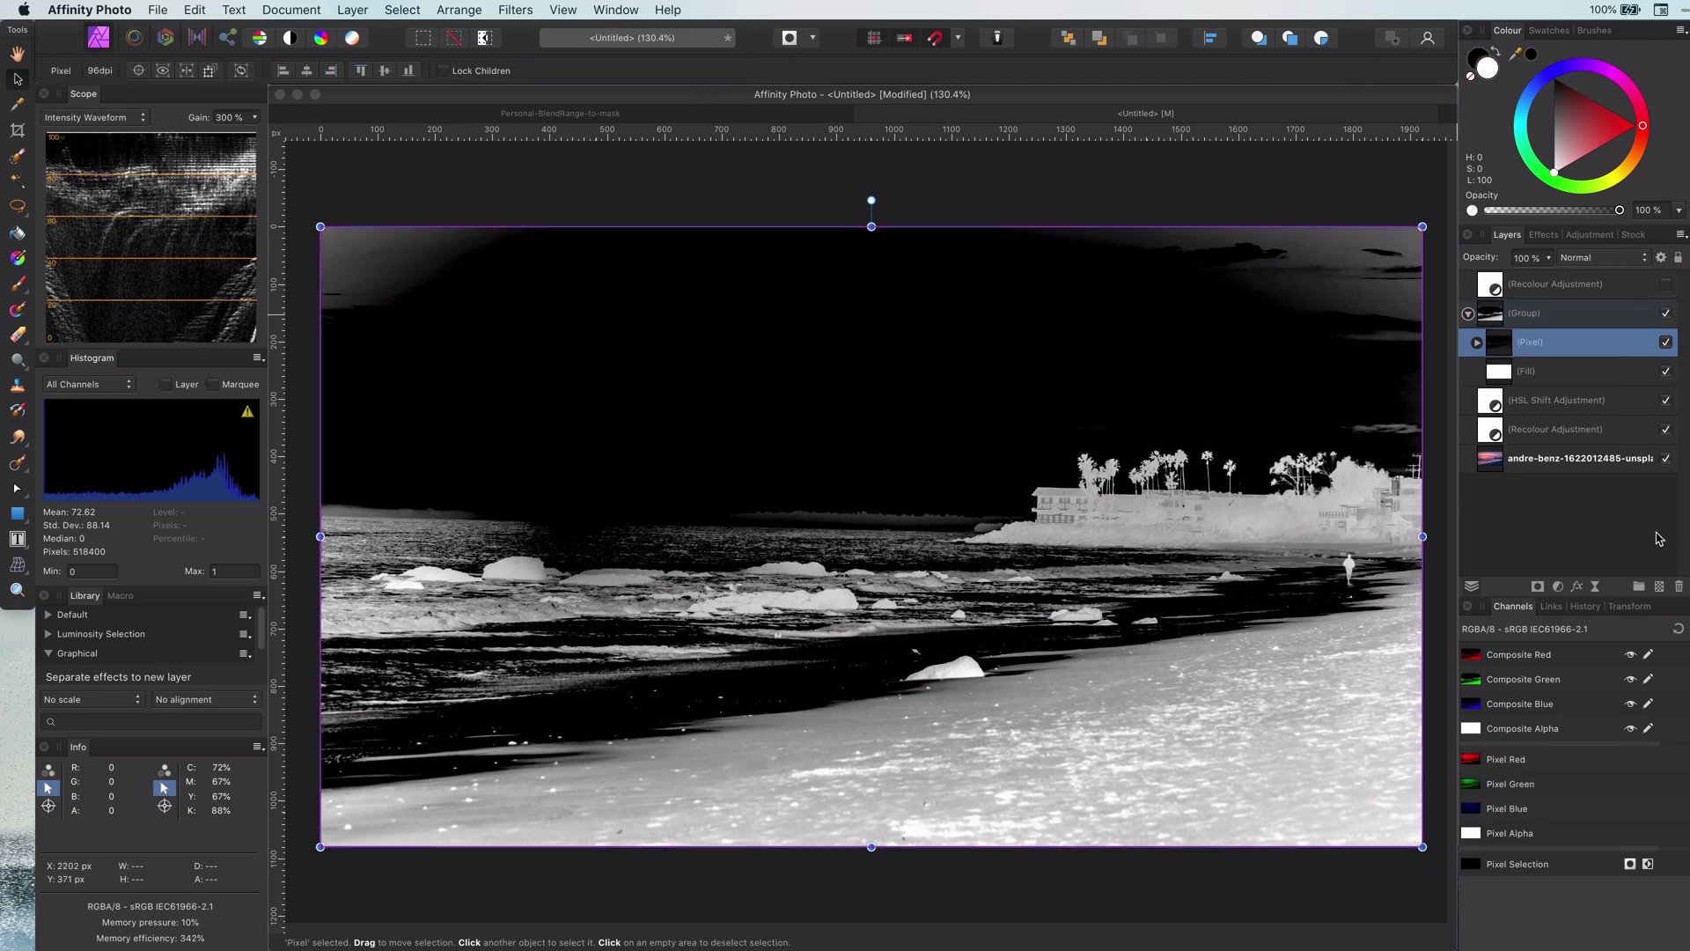
click(1559, 586)
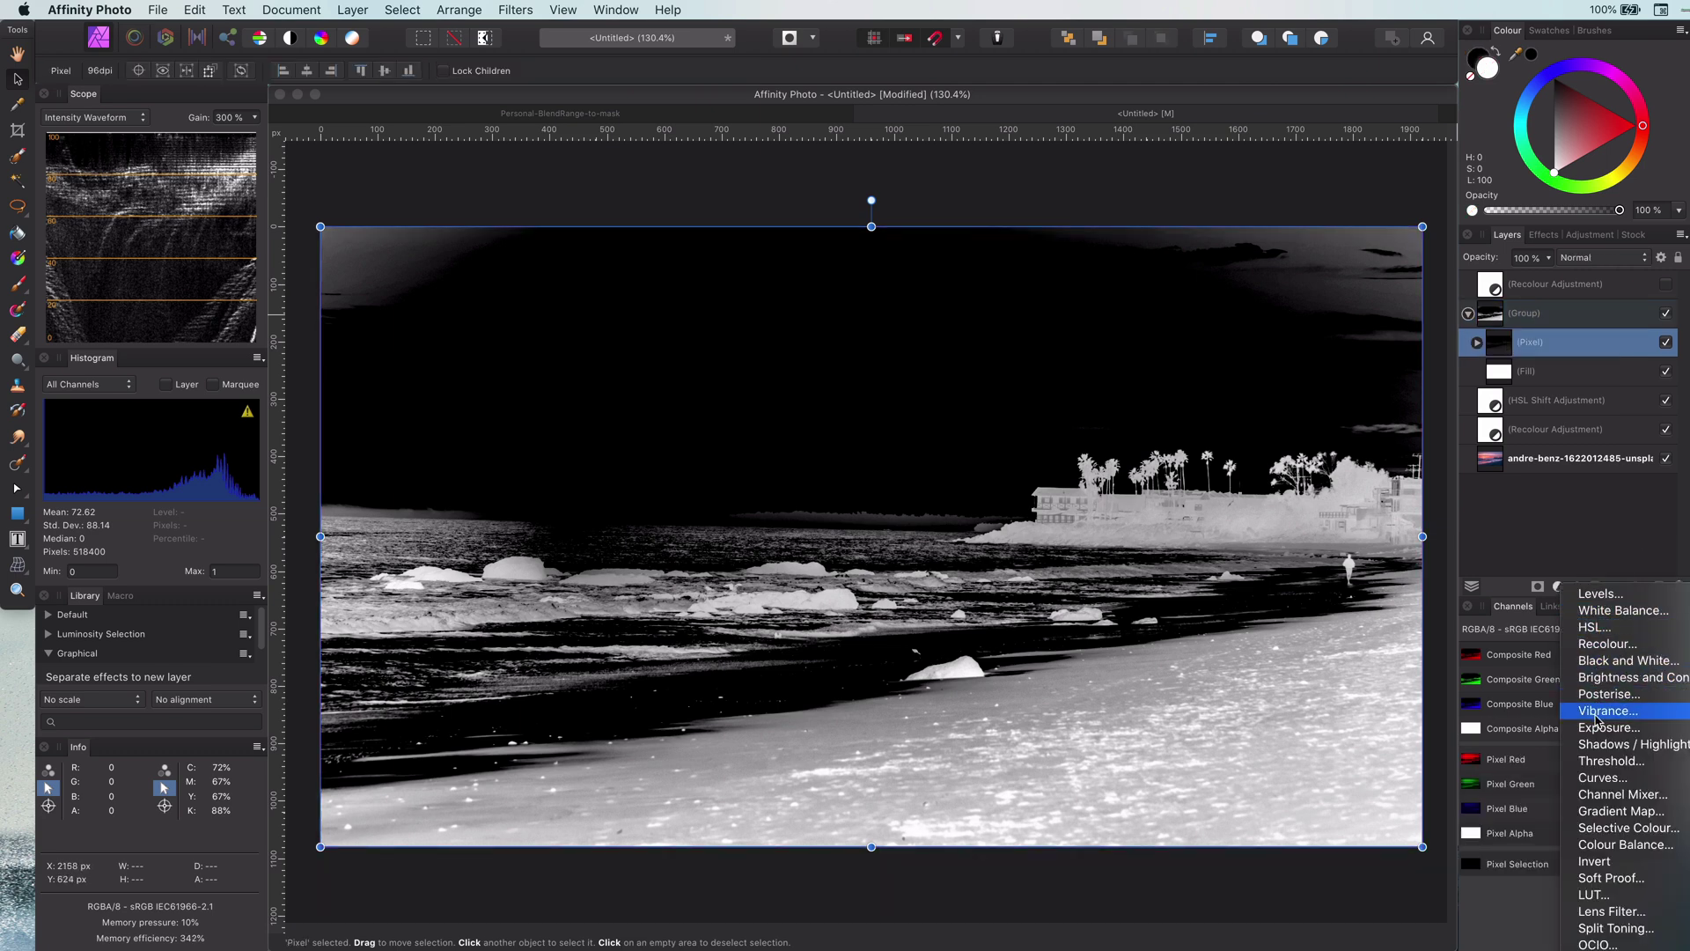
click(1602, 778)
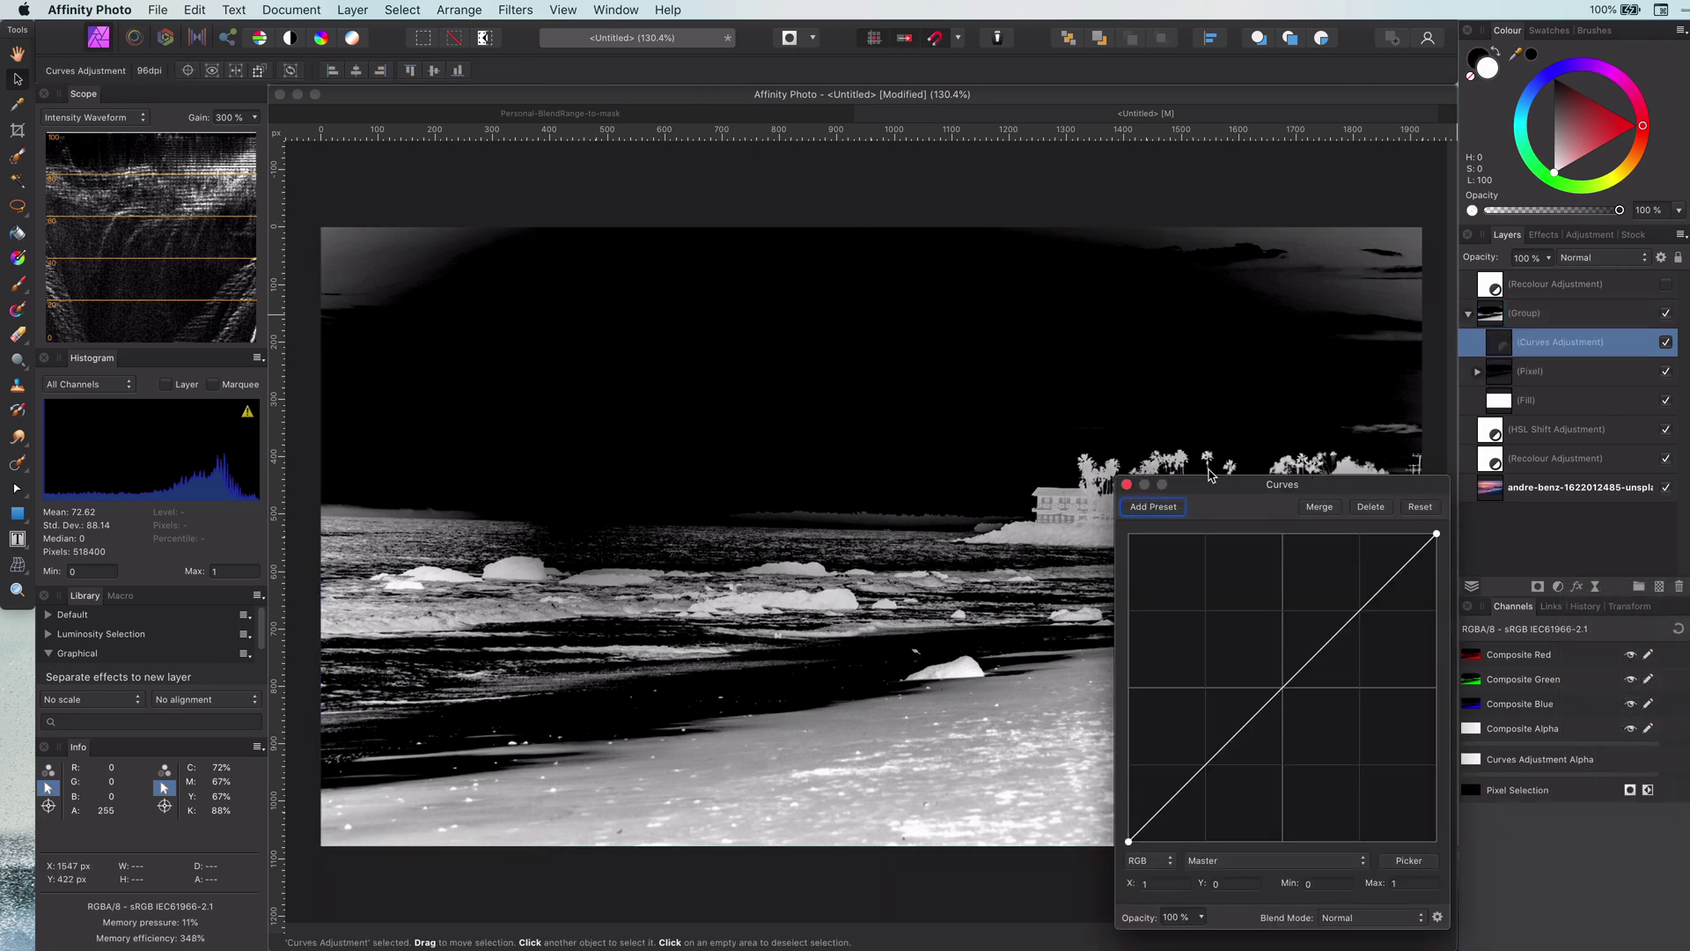
drag(1211, 471, 124, 488)
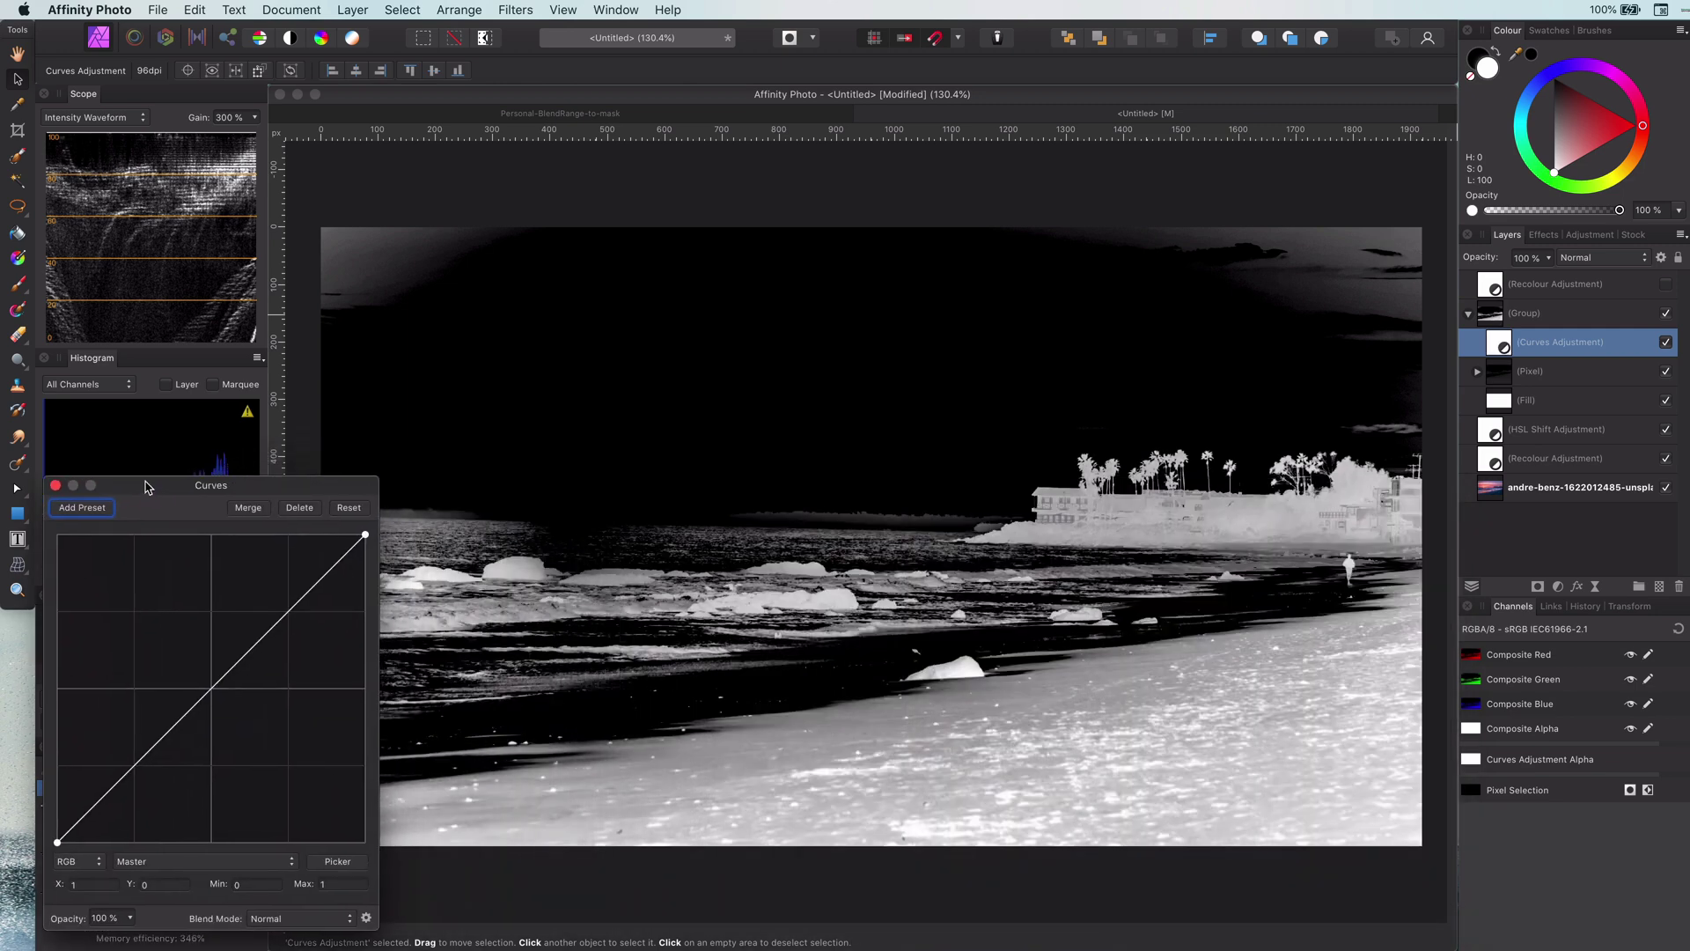
mouse_move(211, 687)
mouse_down()
mouse_move(189, 611)
mouse_move(222, 720)
mouse_move(215, 695)
mouse_up()
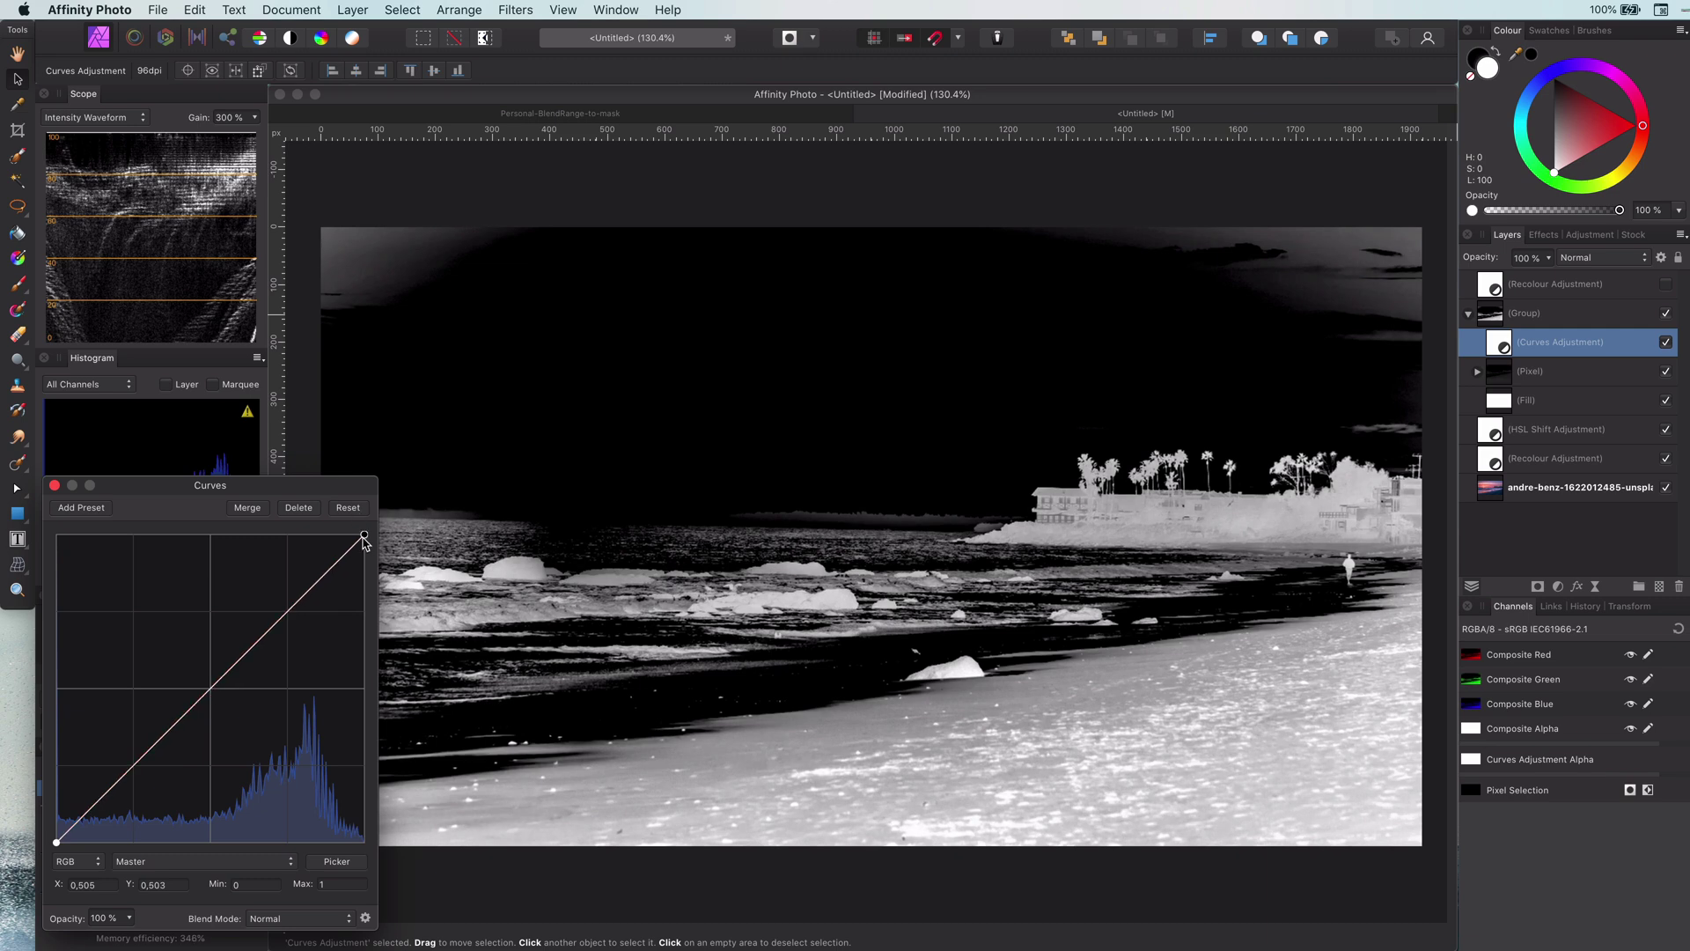
click(349, 509)
drag(364, 534, 275, 534)
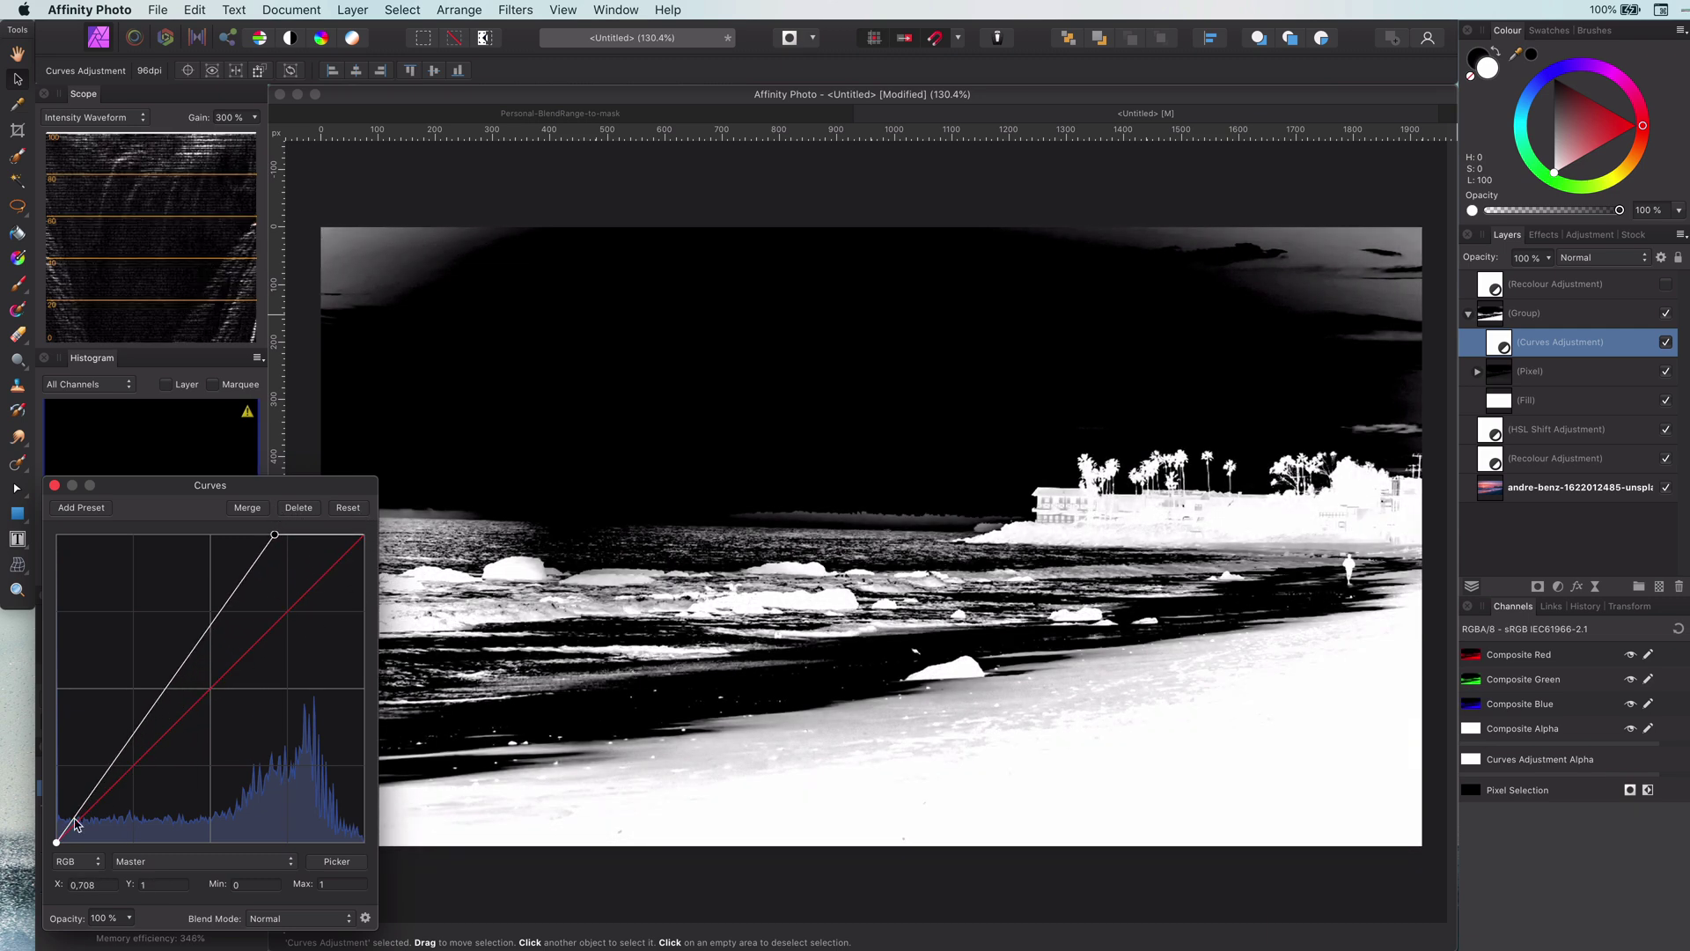
mouse_move(56, 842)
mouse_down()
mouse_move(196, 843)
mouse_move(57, 842)
mouse_up()
click(349, 509)
key(Delete)
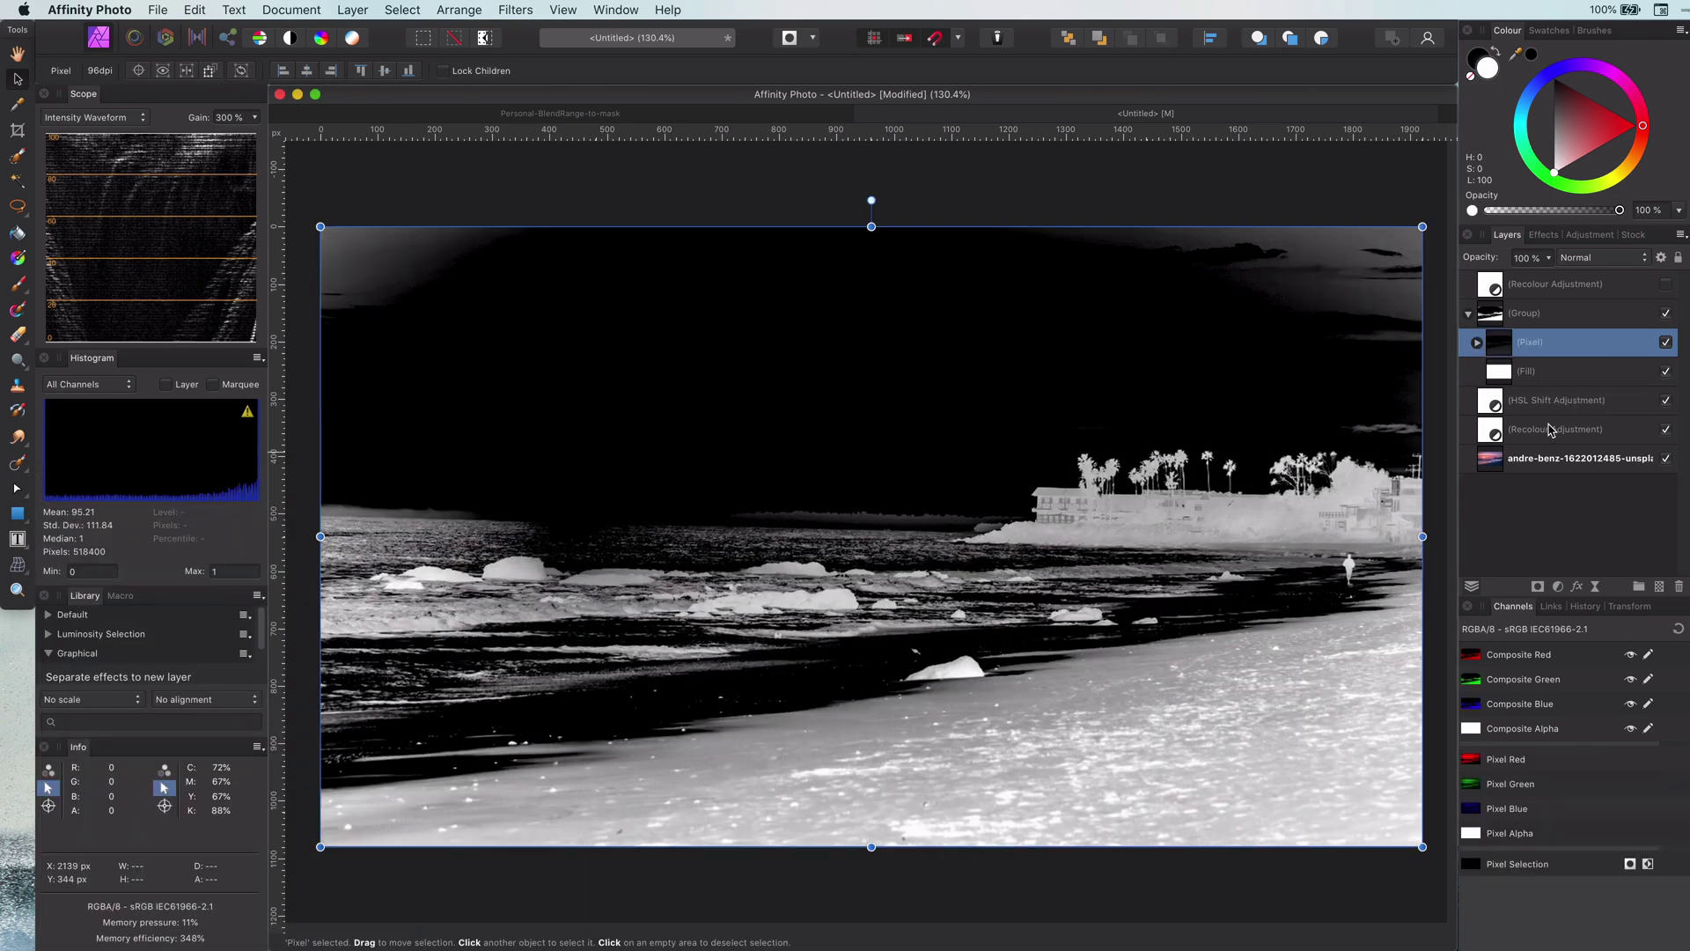
click(1467, 315)
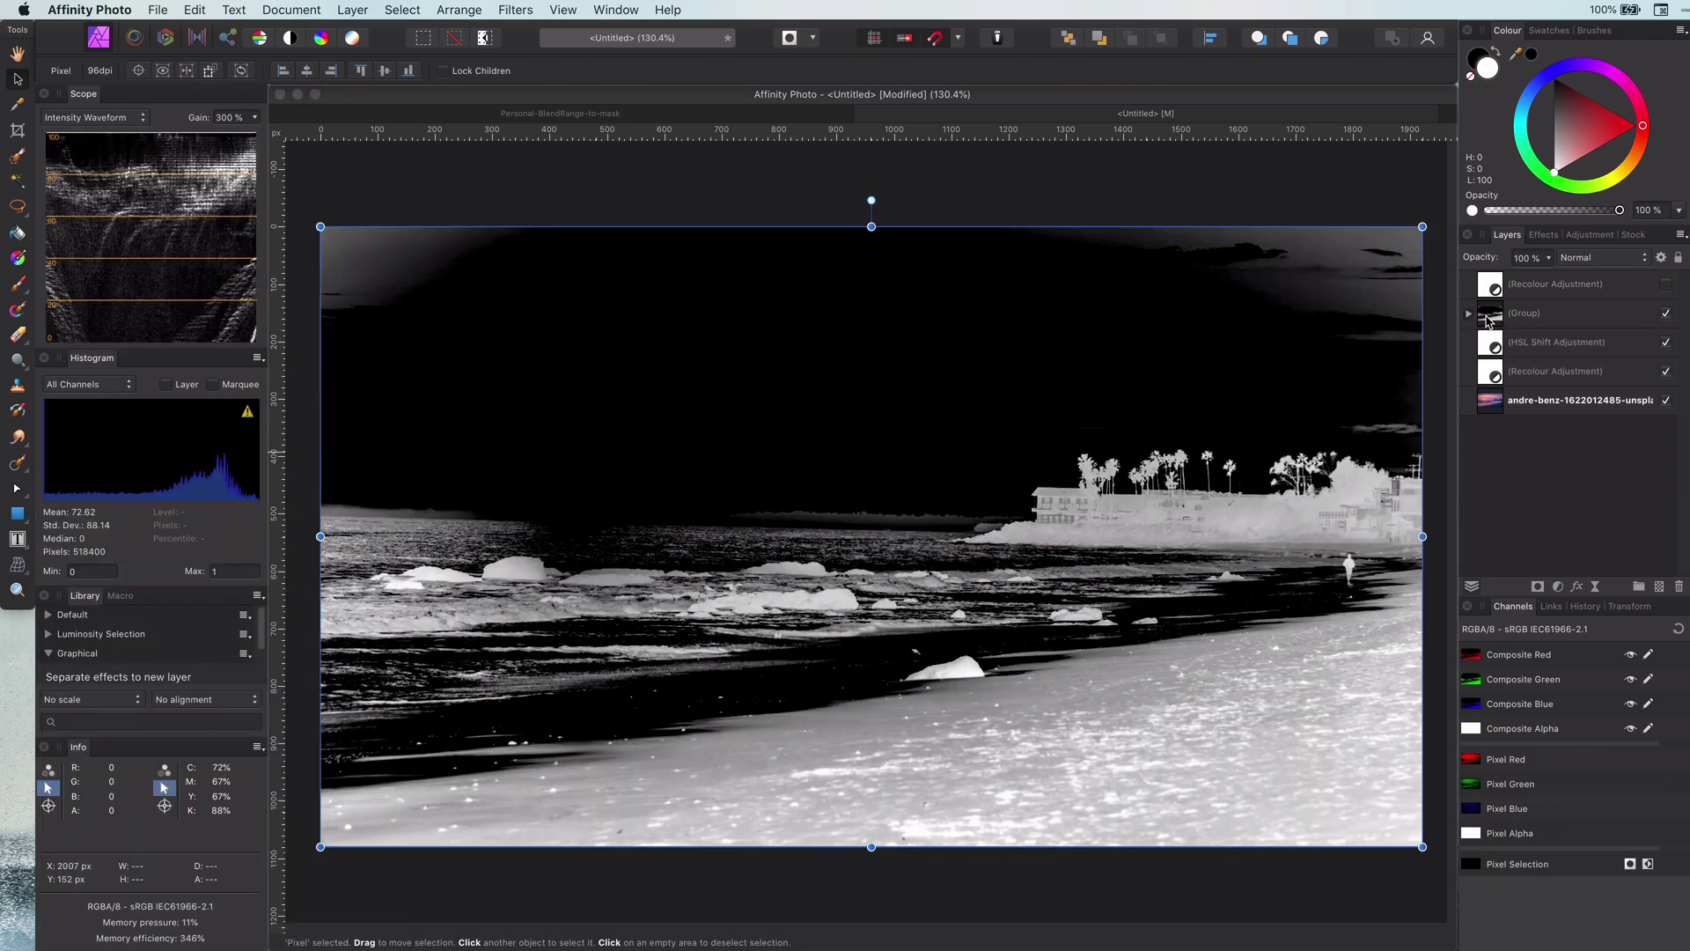
Load the group's luminosity as a pixel selection and add a Recolour adjustment masked by that selection
click(1489, 321)
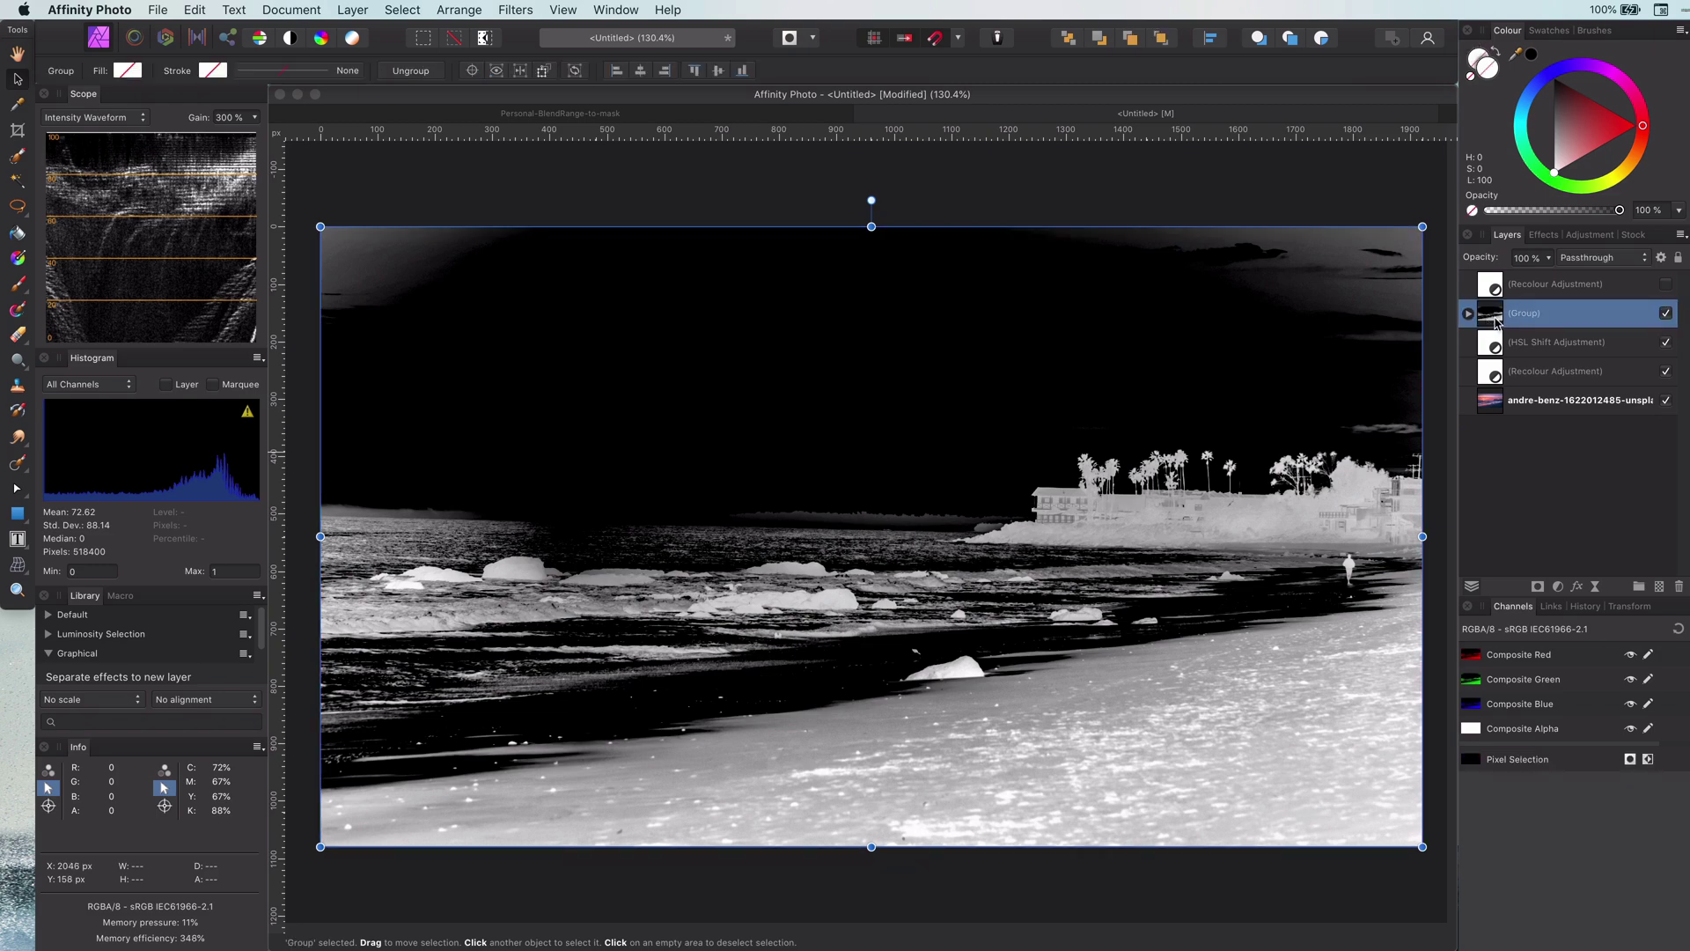
super+click(1490, 314)
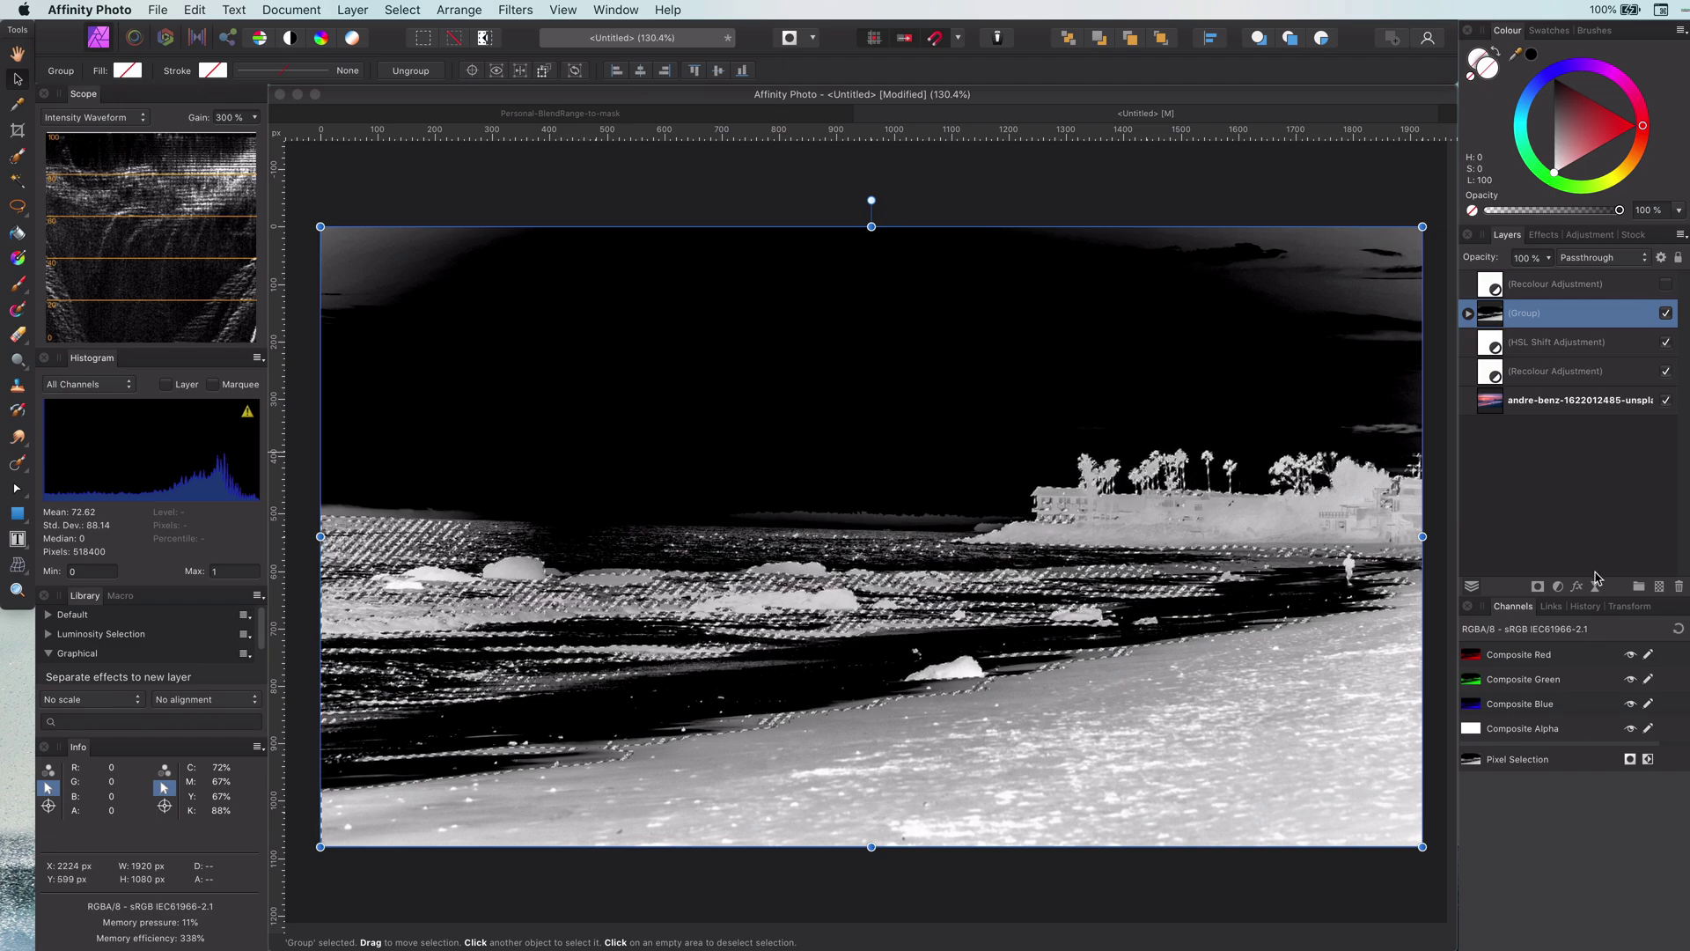
click(1558, 586)
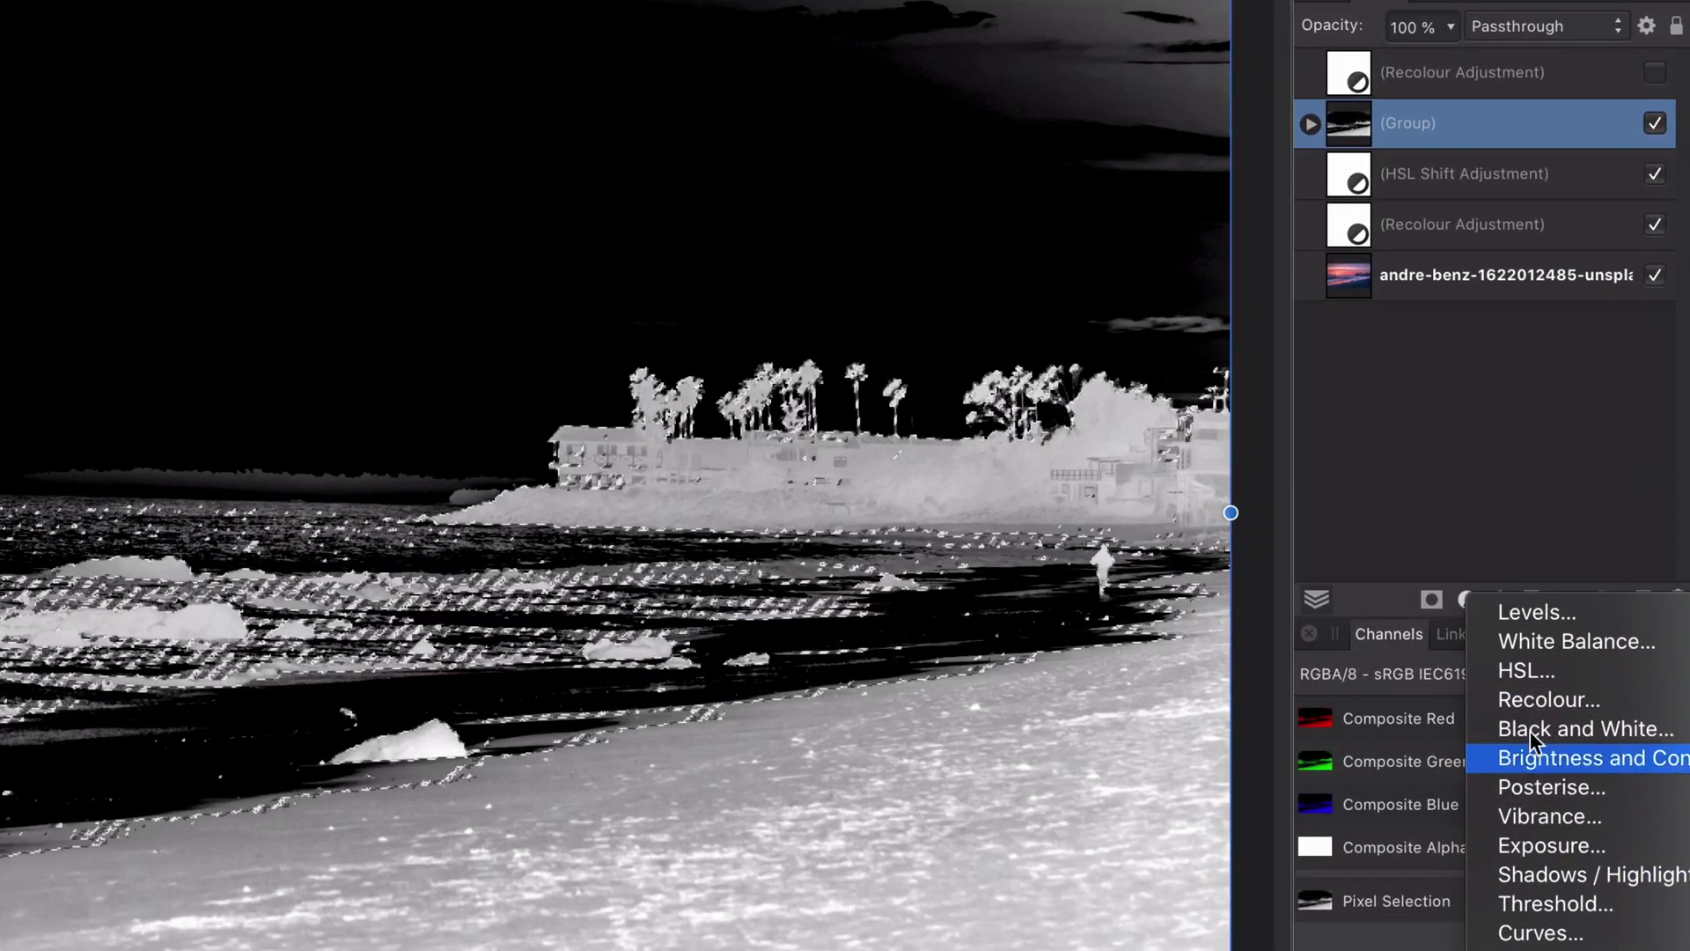
click(1530, 702)
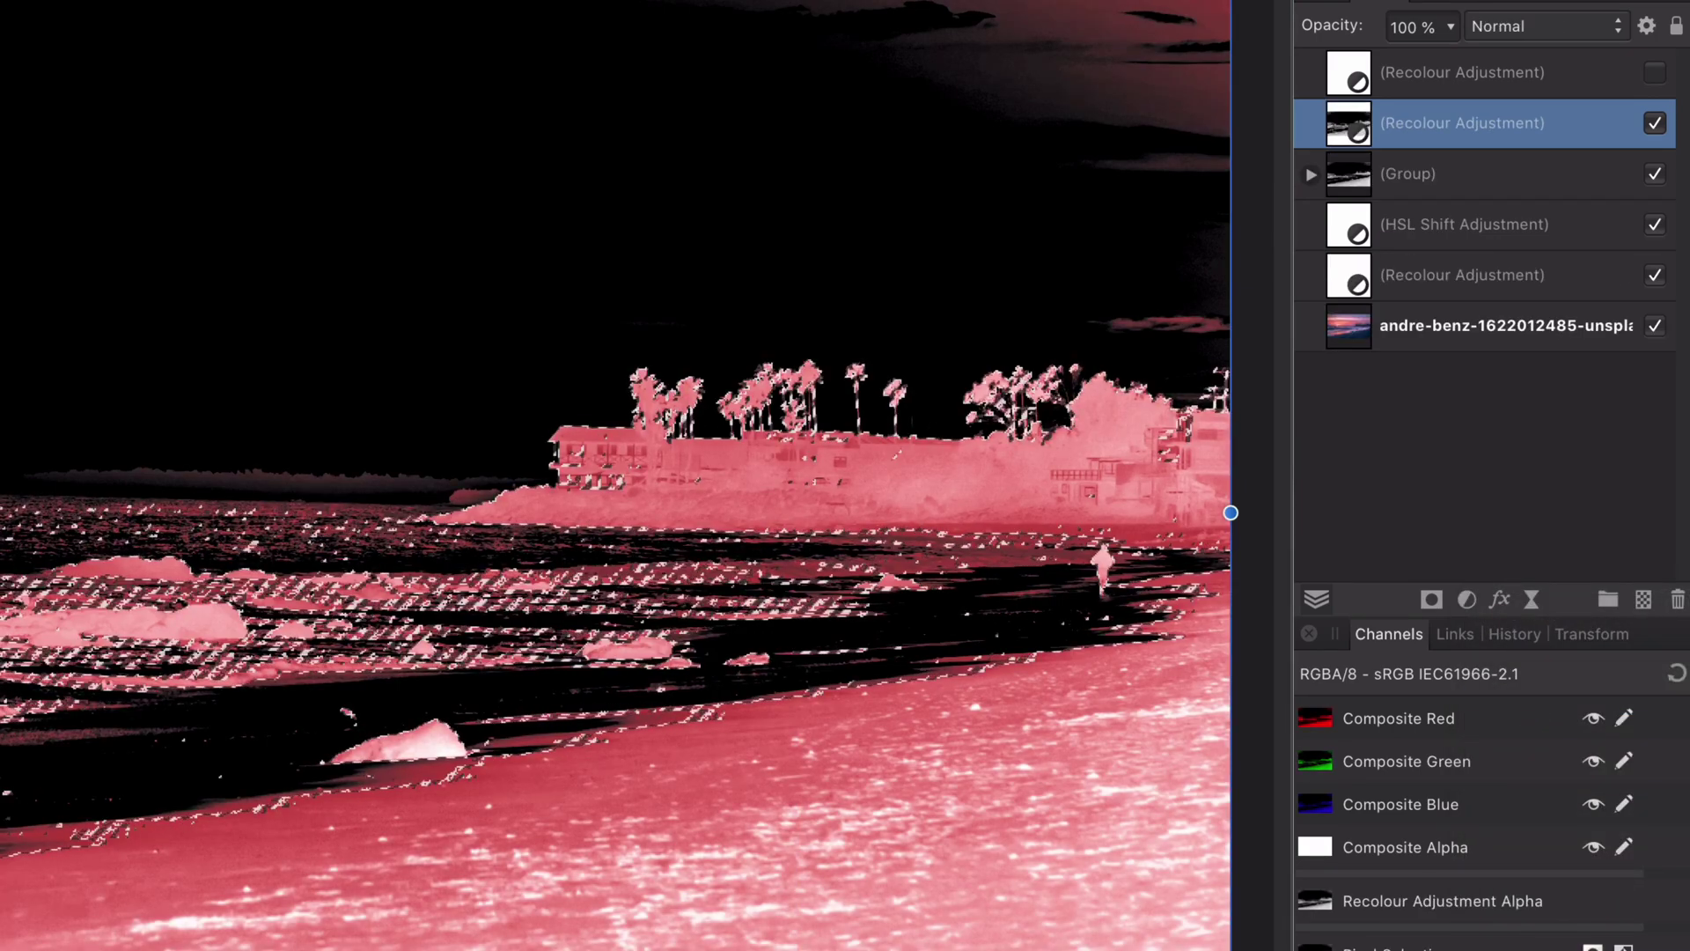
drag(431, 736, 972, 881)
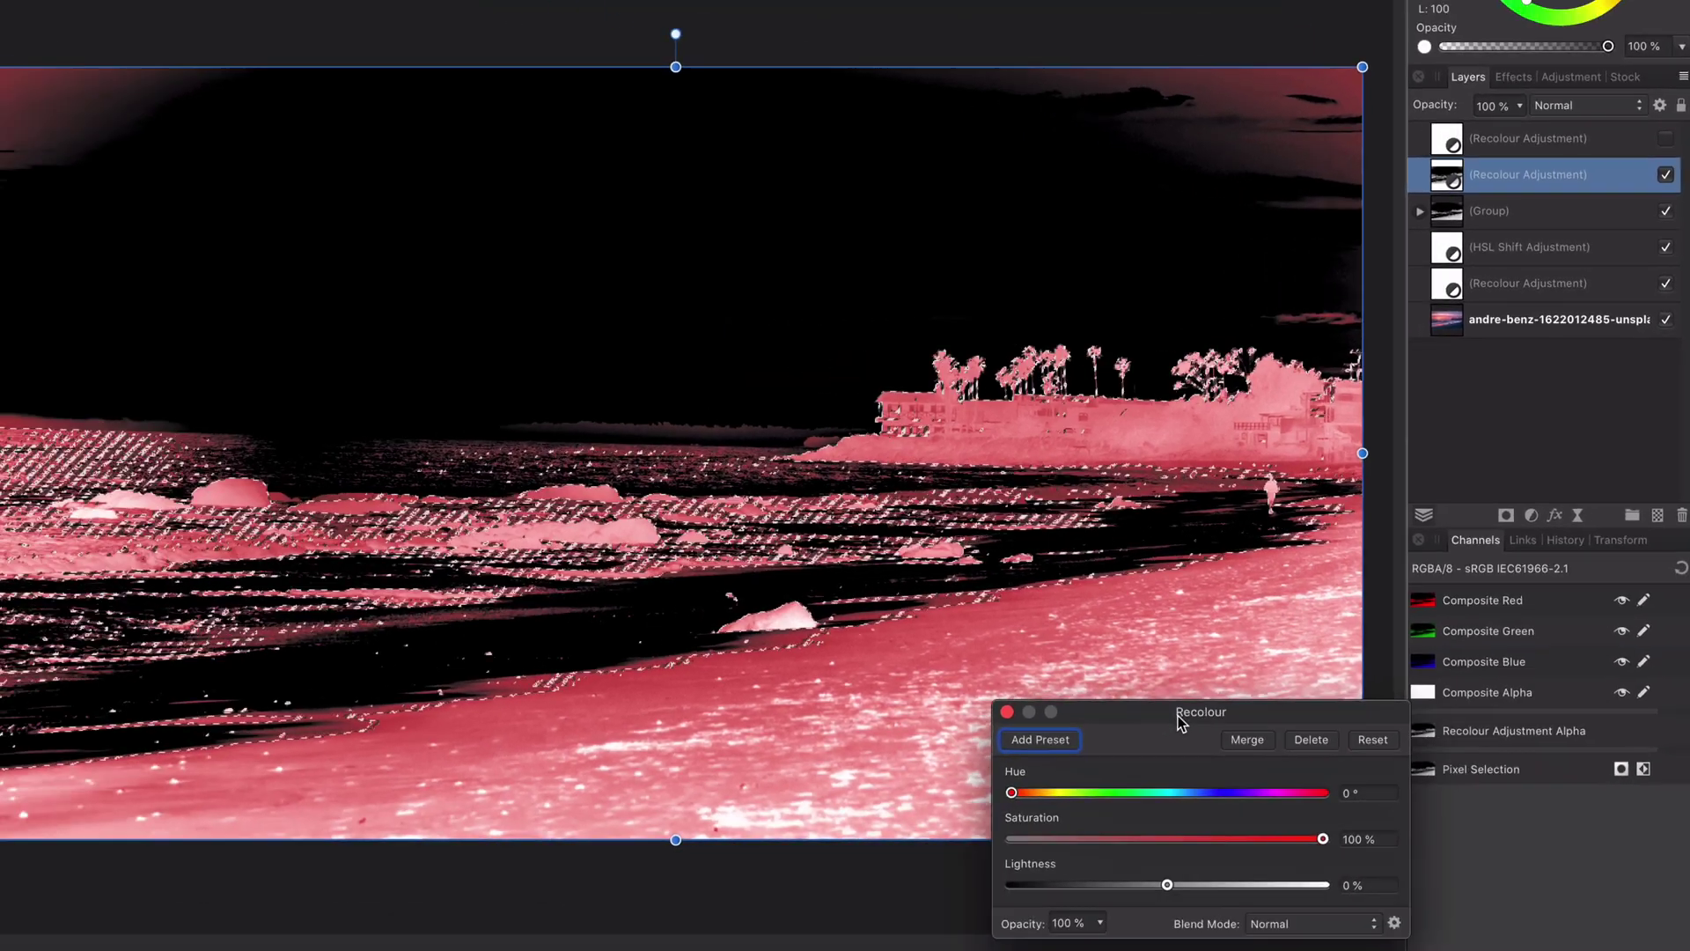
drag(1178, 716, 1125, 700)
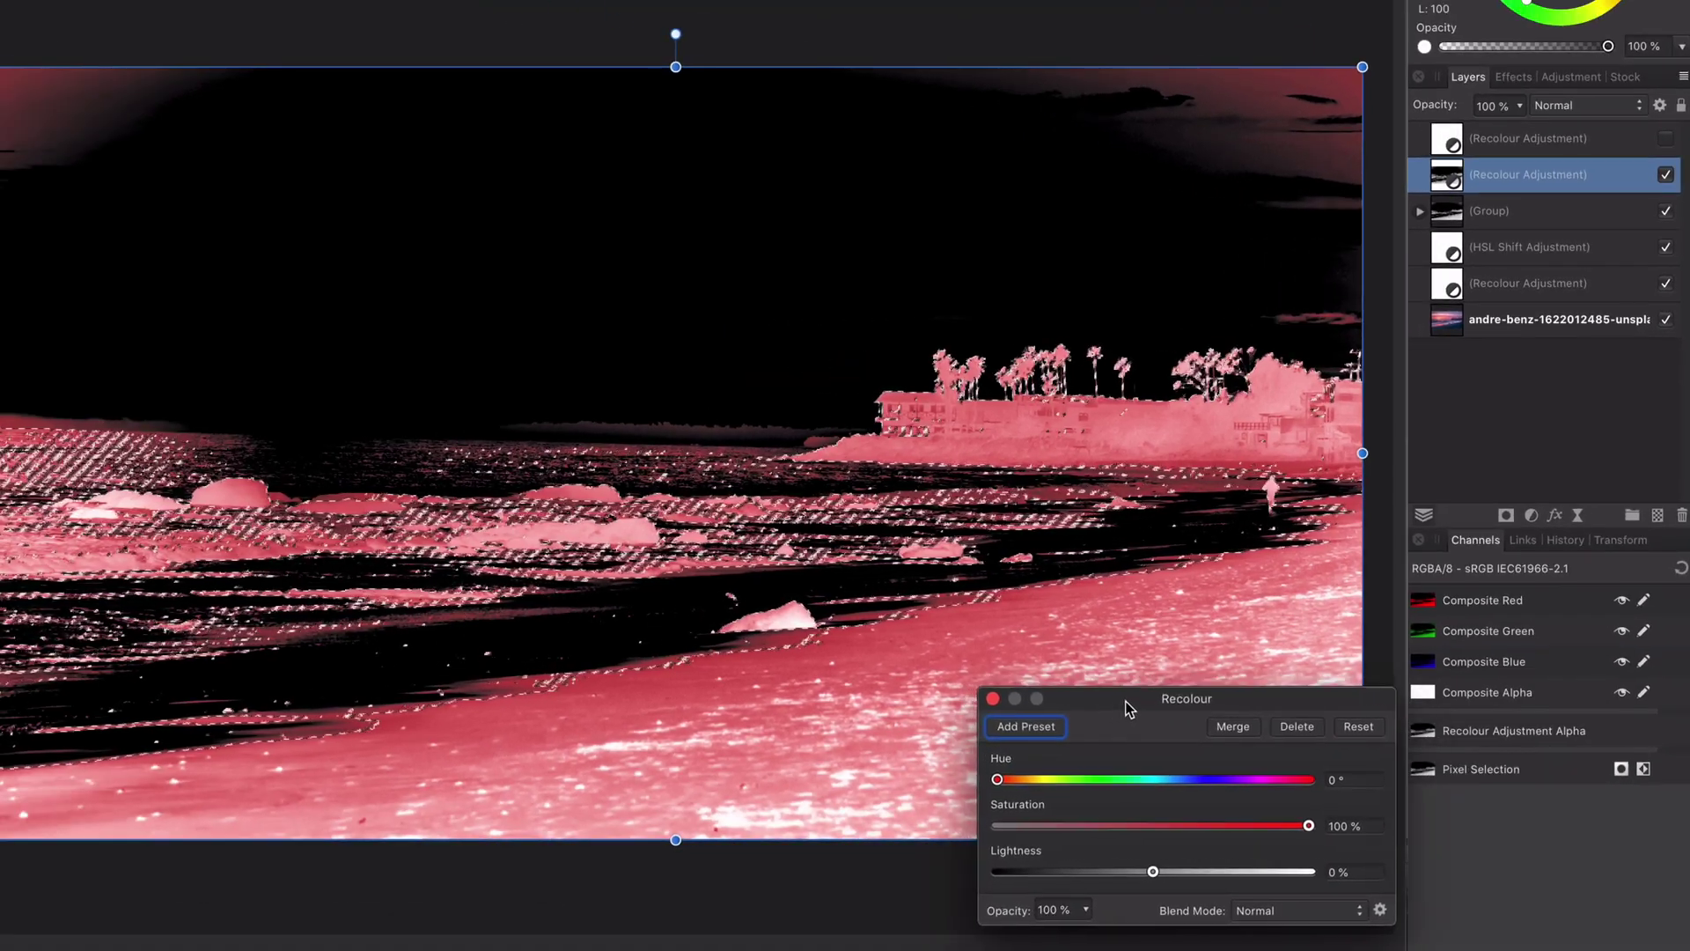
With the group hidden and the pixel selection cleared, set the masked Recolour adjustment's Lightness to -100%
click(1666, 214)
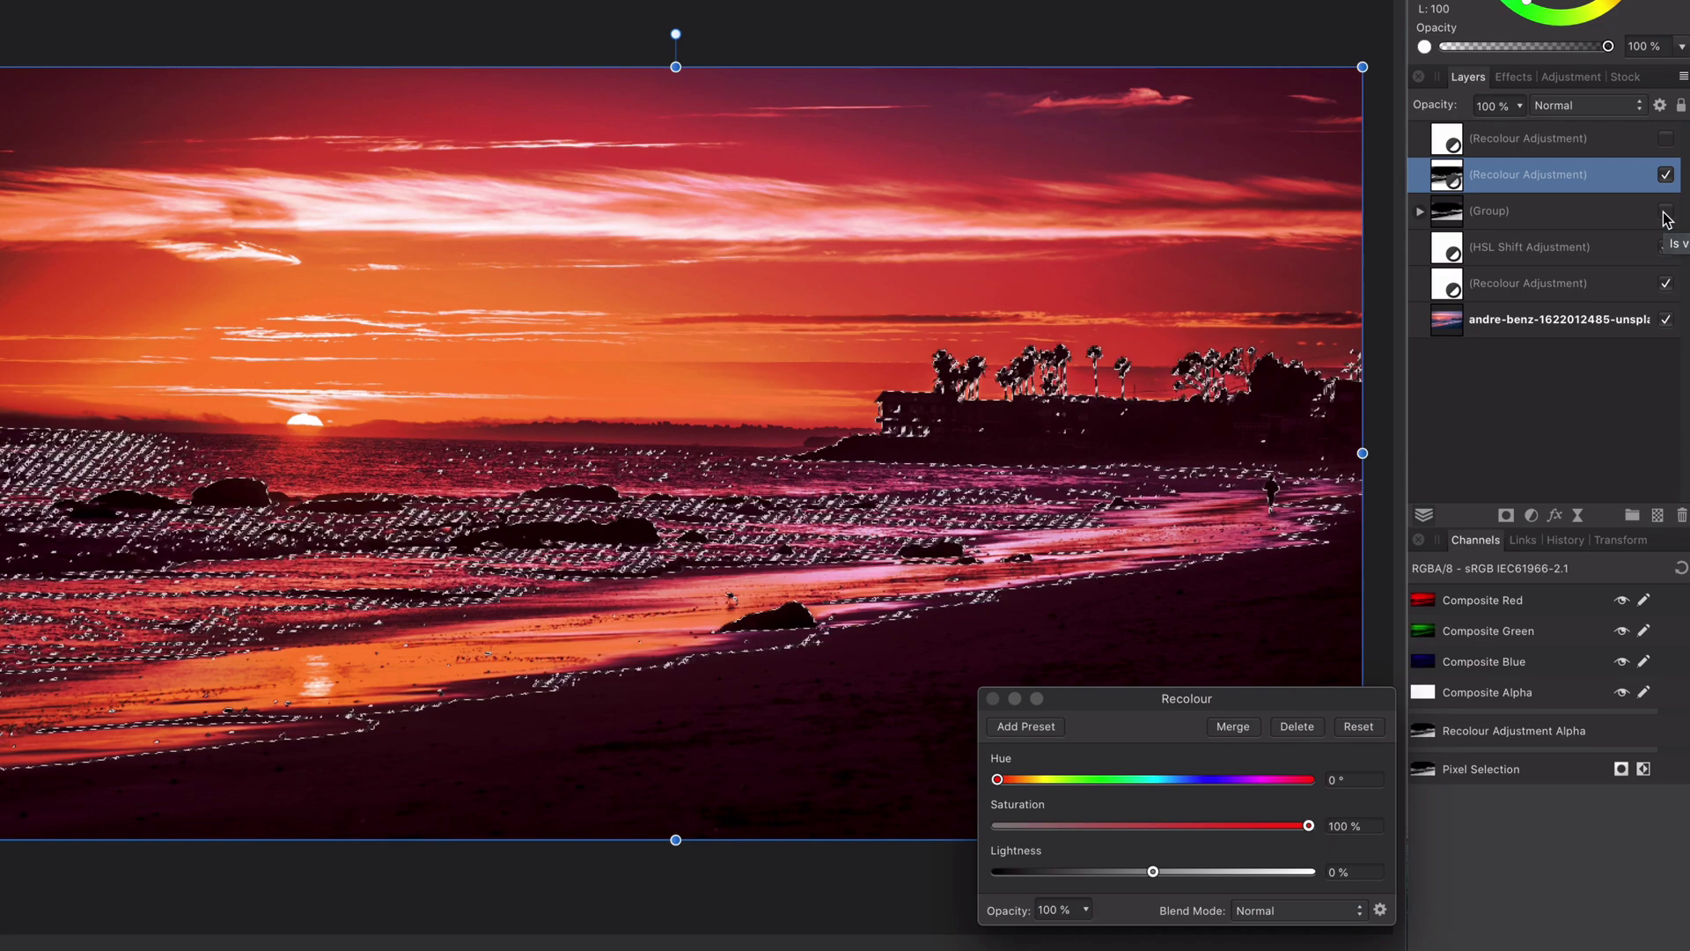
key(super+d)
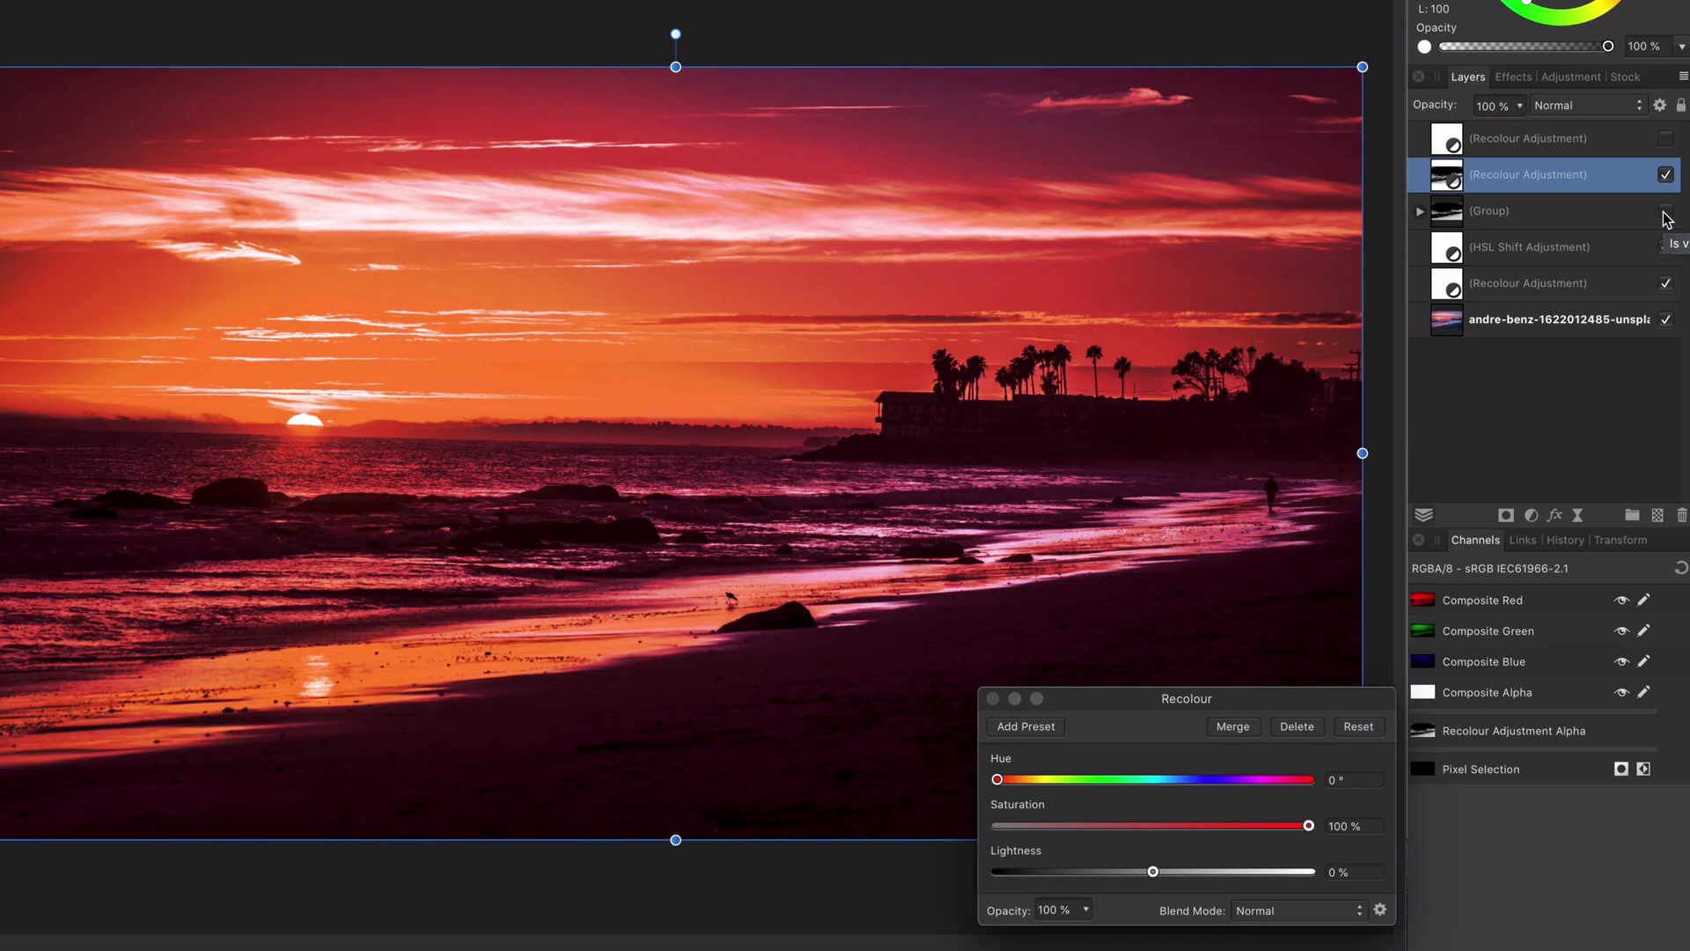
drag(1153, 872, 994, 870)
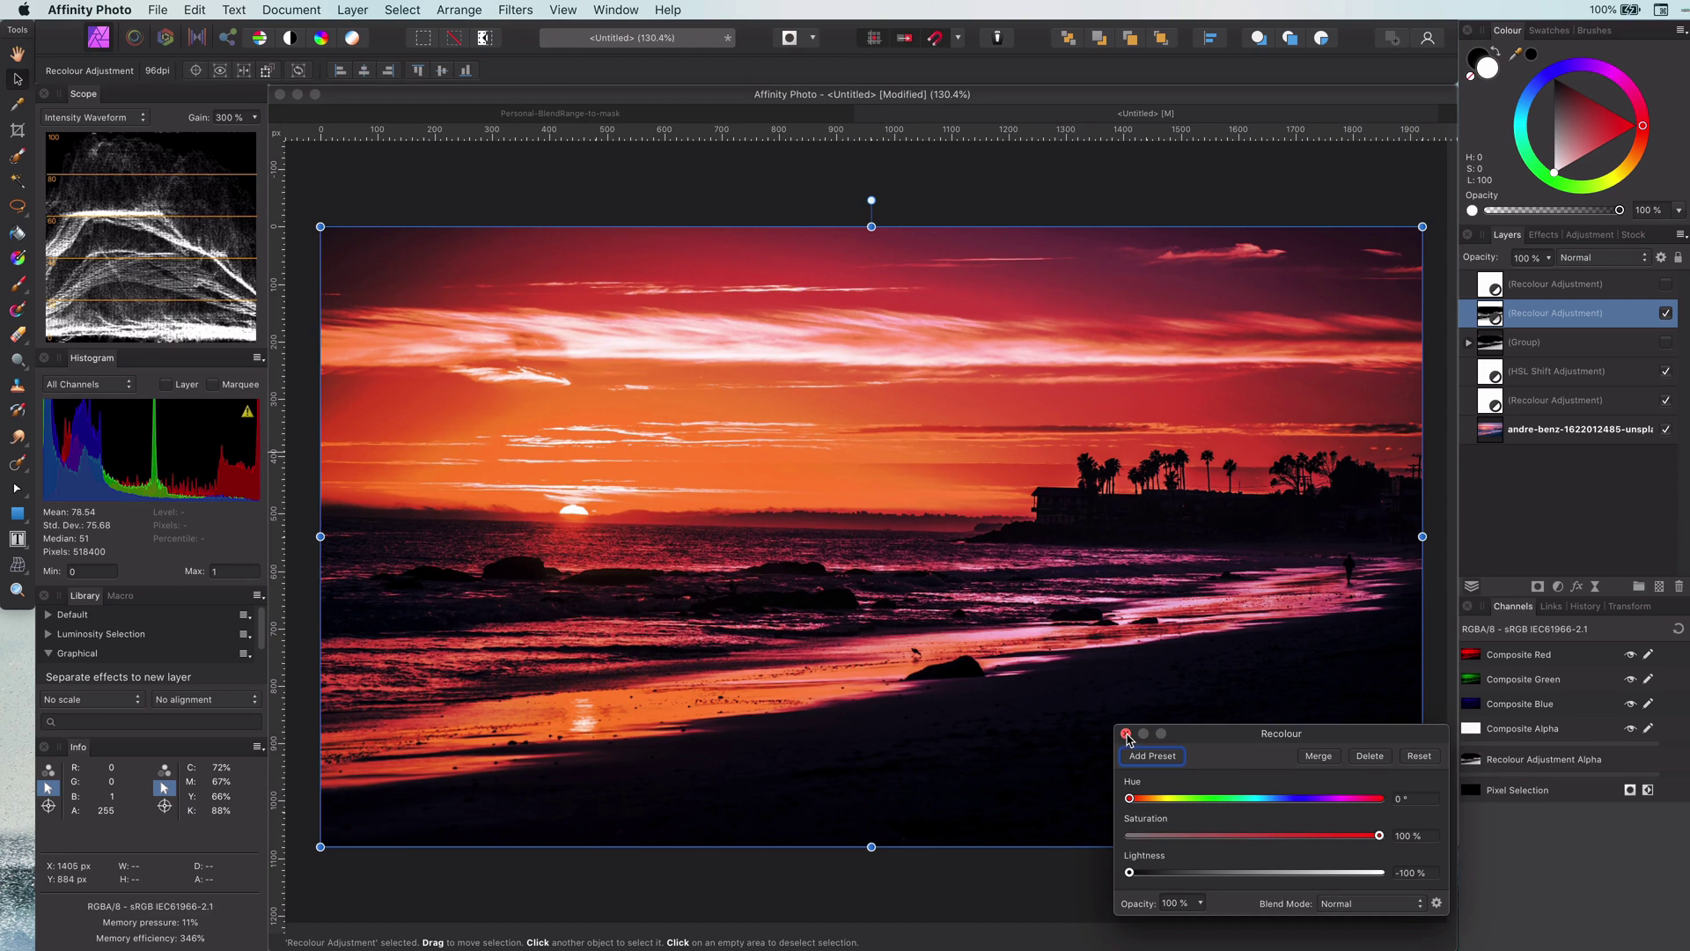
click(1126, 733)
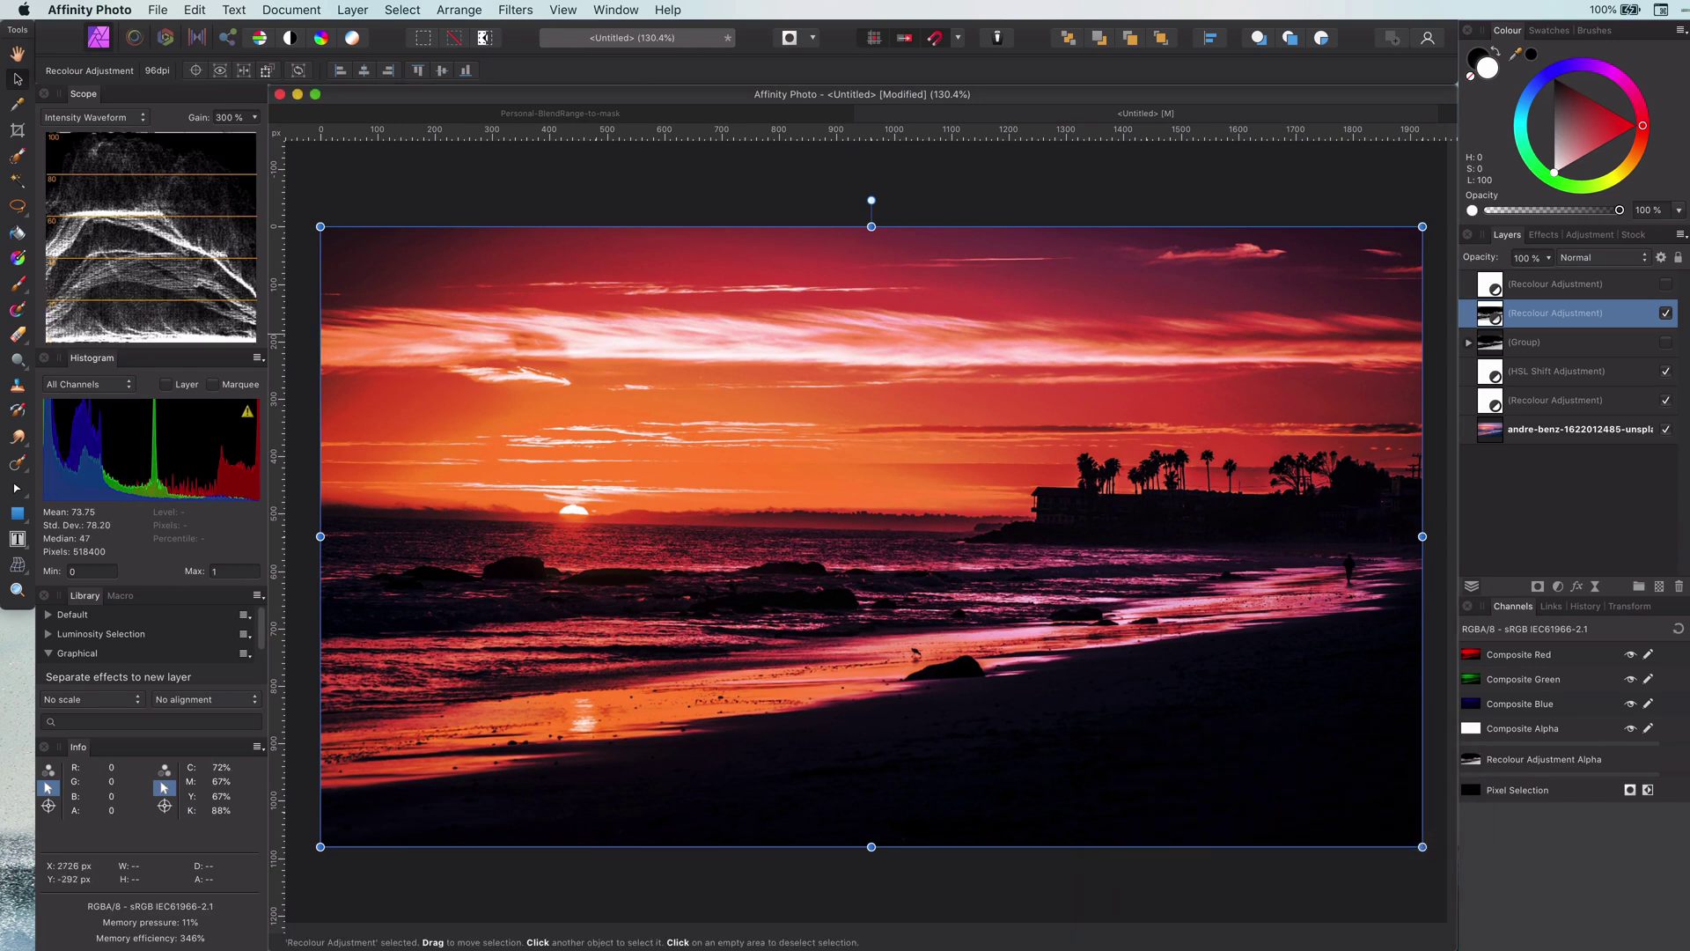
key(super+d)
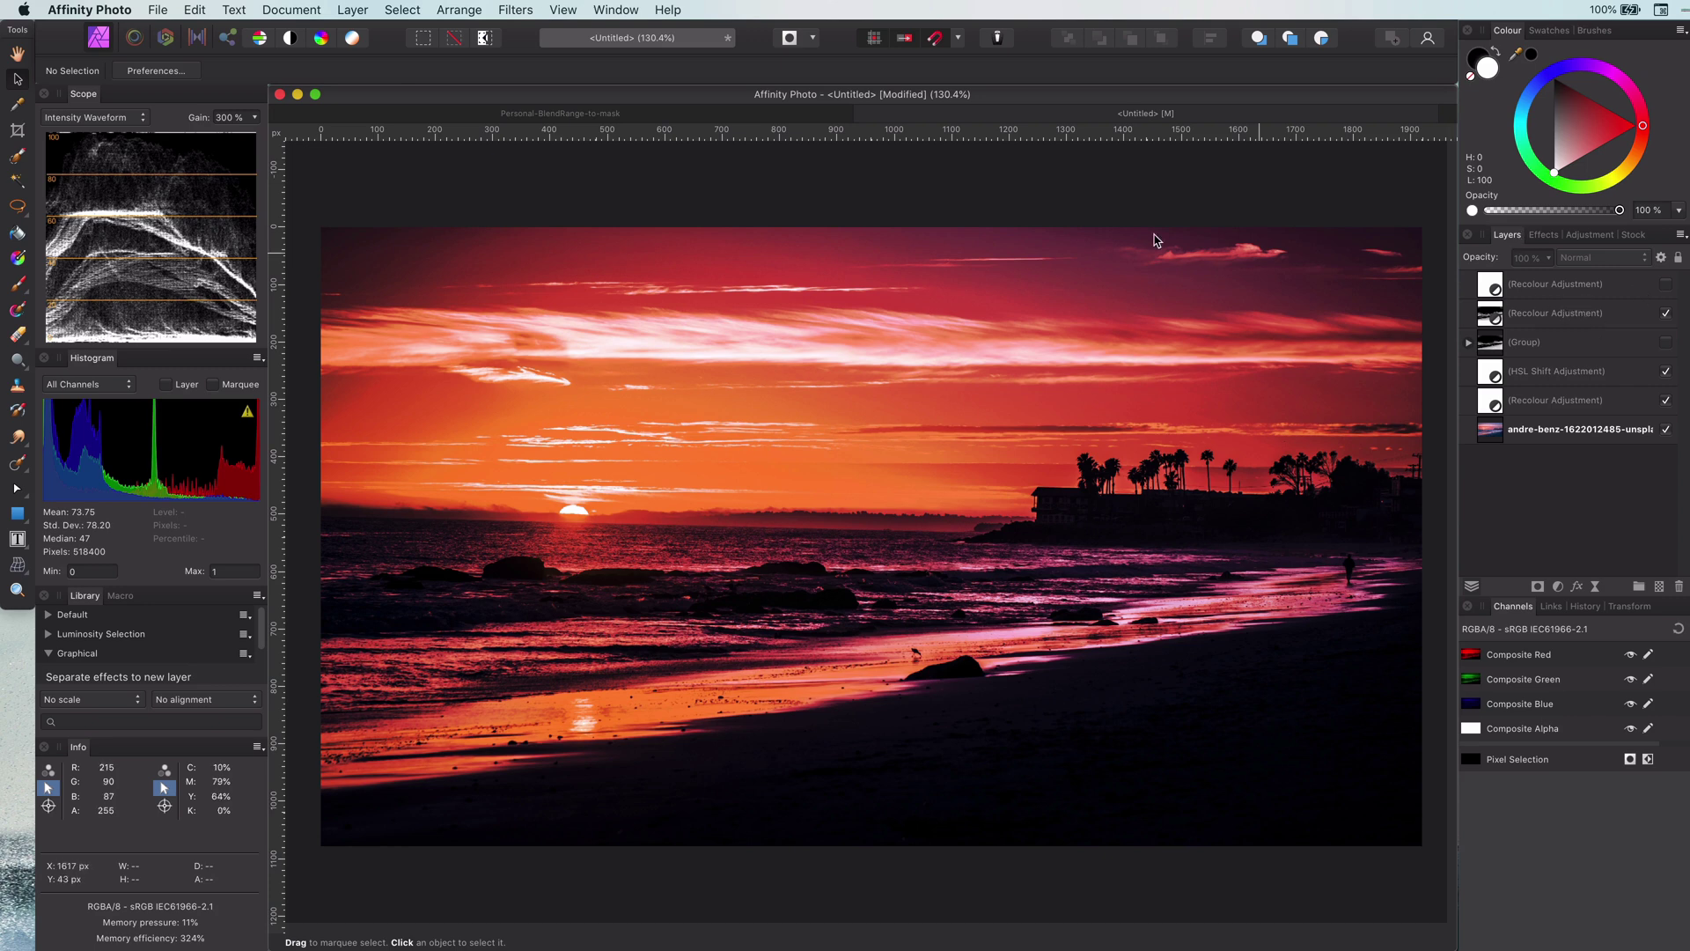
Compare the masked Recolour with the original Recolour by toggling their visibility, leaving both hidden
click(1666, 311)
click(1666, 313)
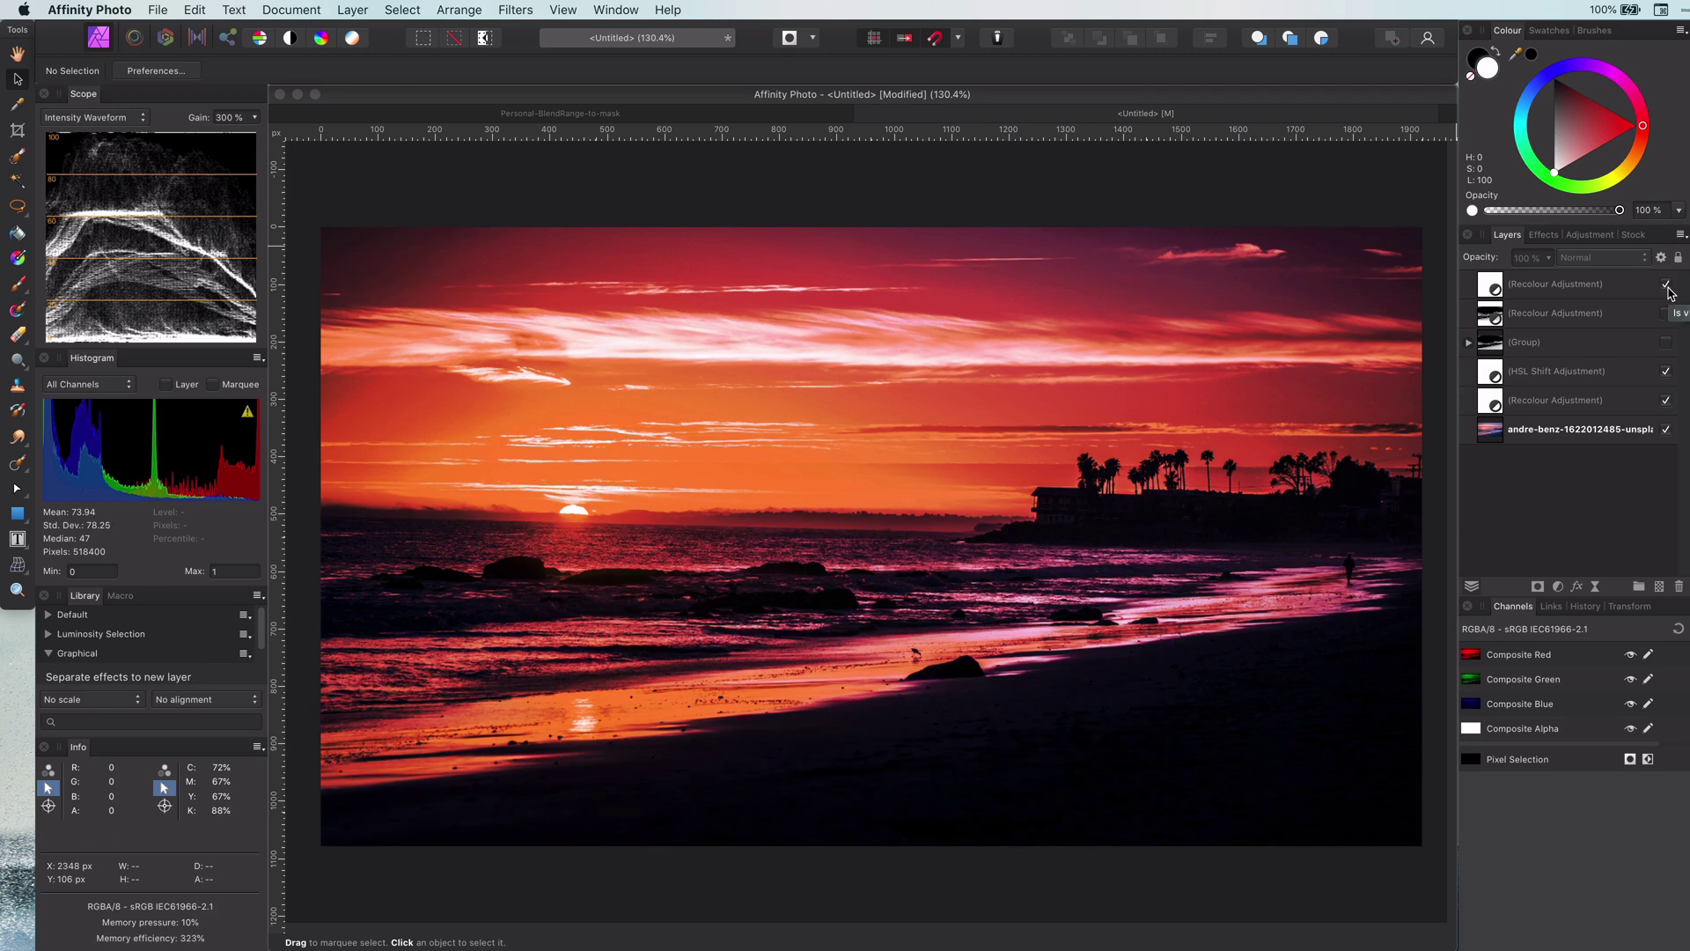
click(1666, 315)
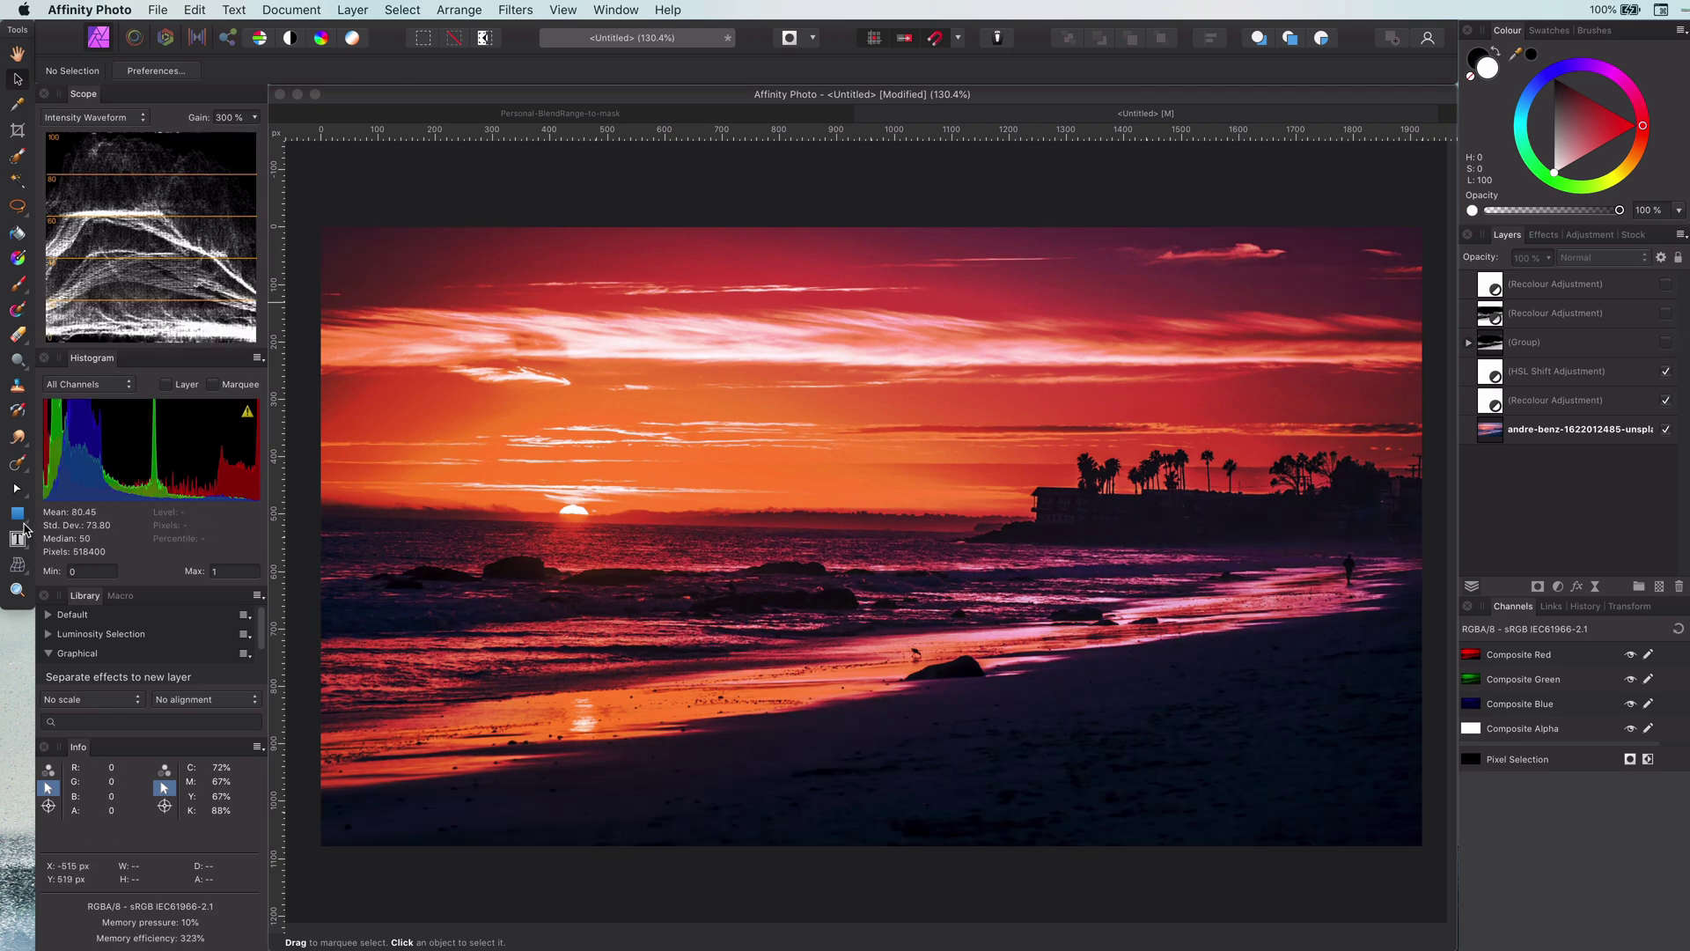
Draw a white full-height rectangle over roughly the left half of the image above the topmost Recolour adjustment, and duplicate it
click(1490, 284)
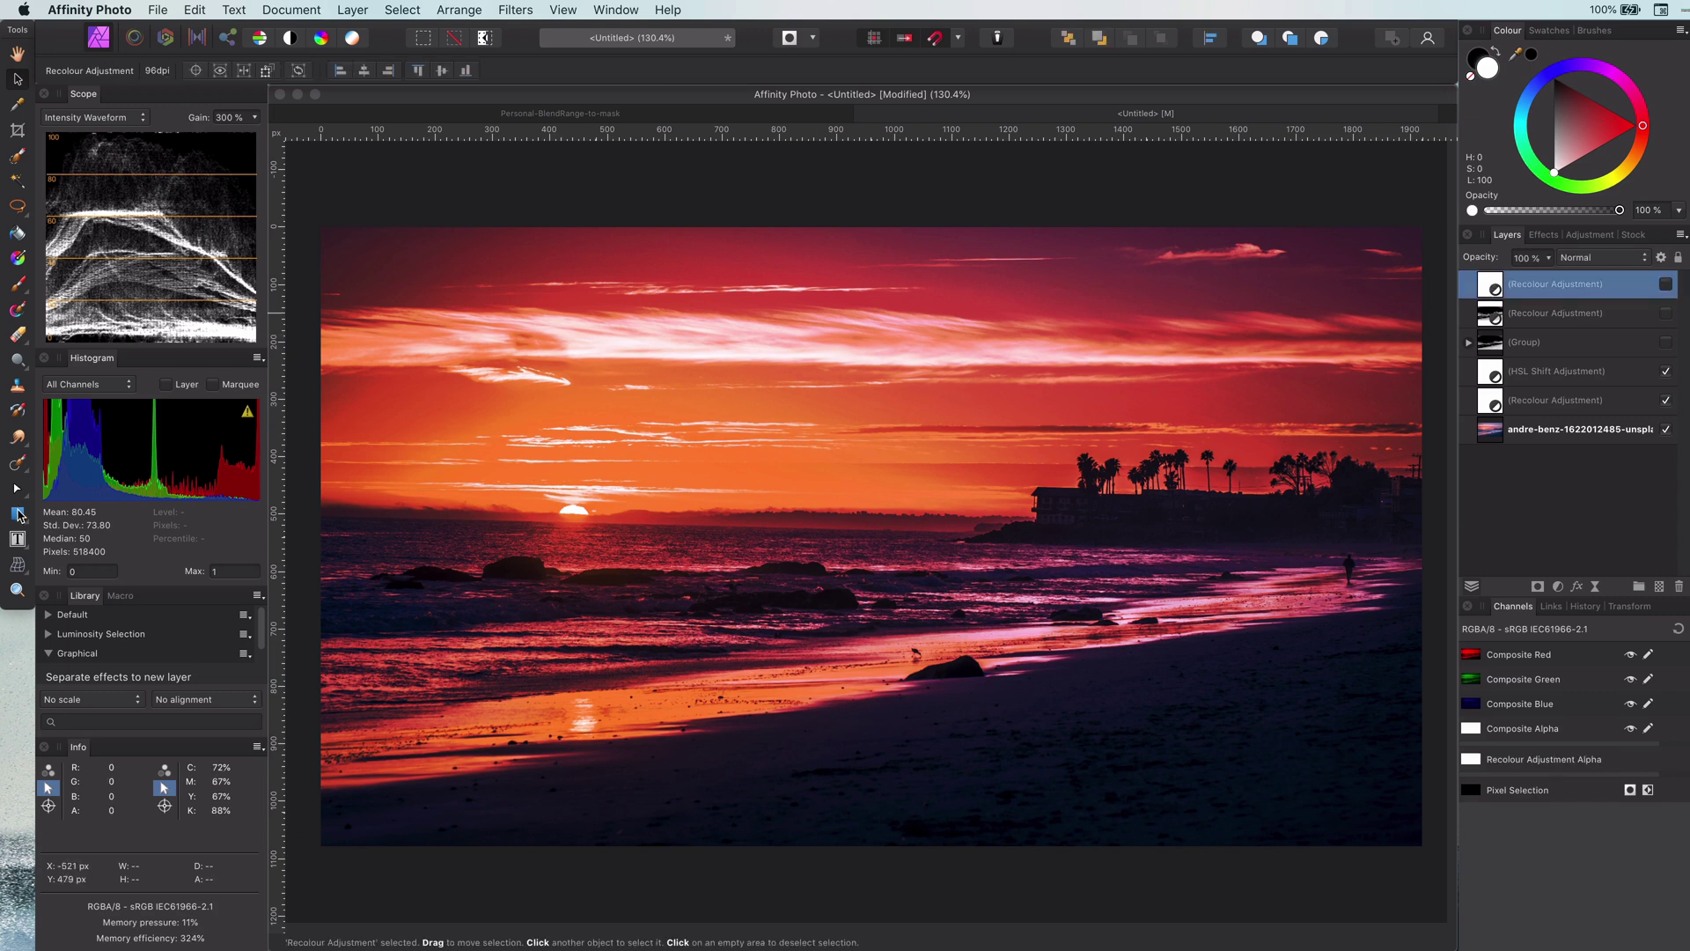
click(17, 514)
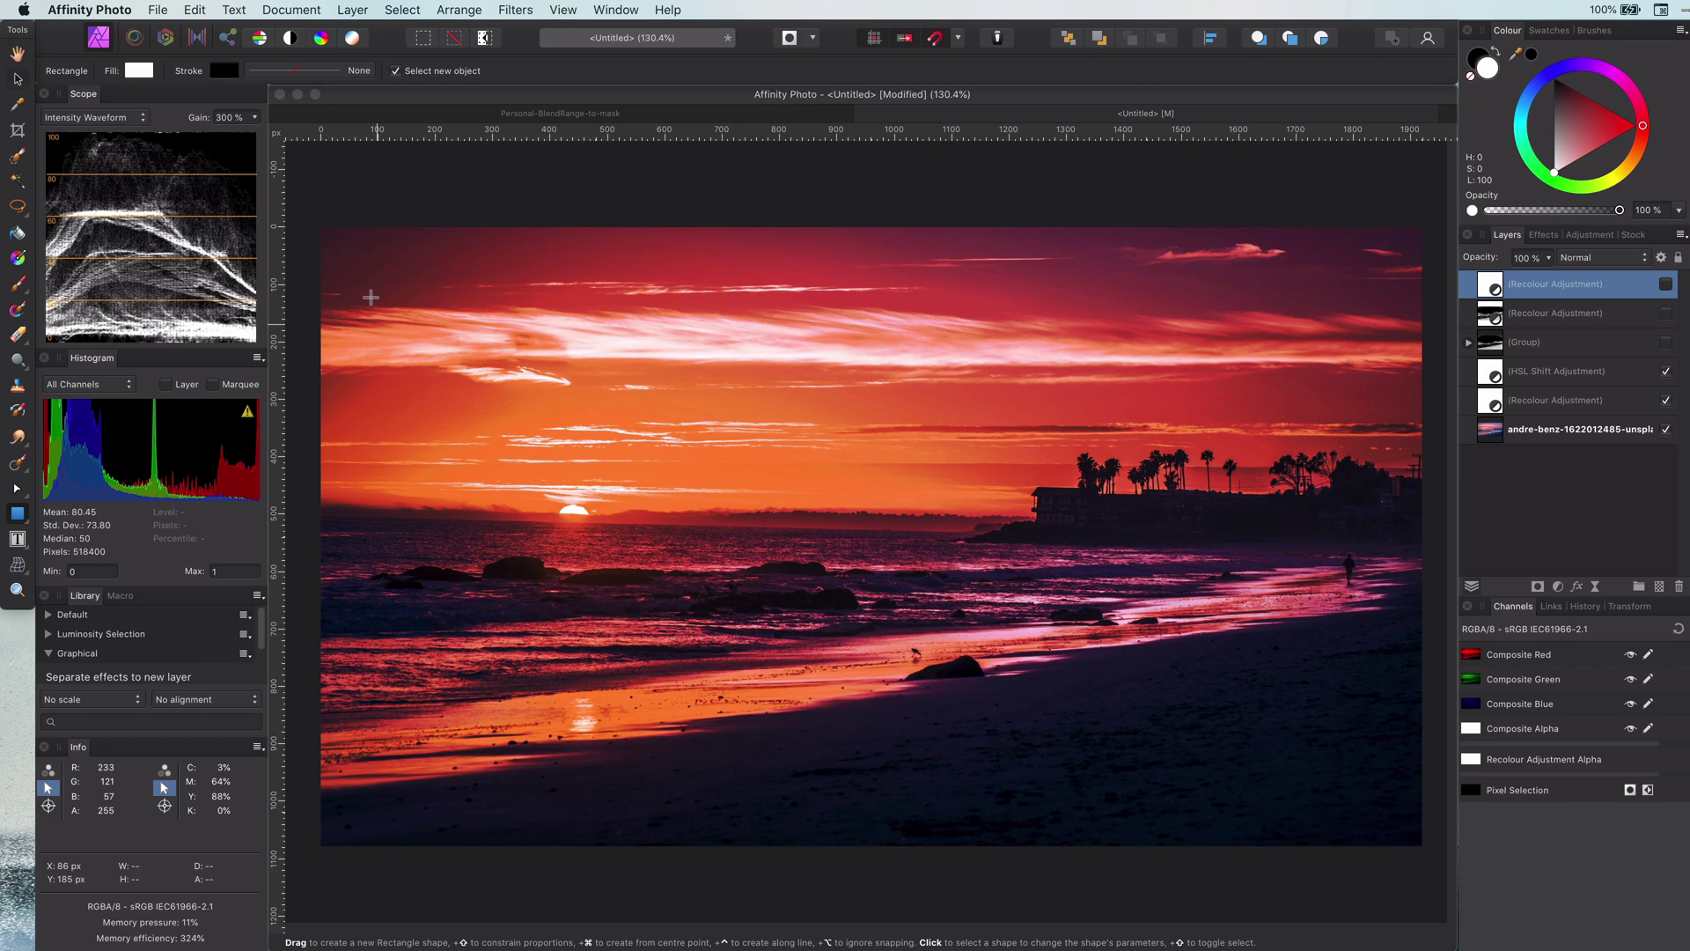
drag(320, 227, 888, 846)
key(super+j)
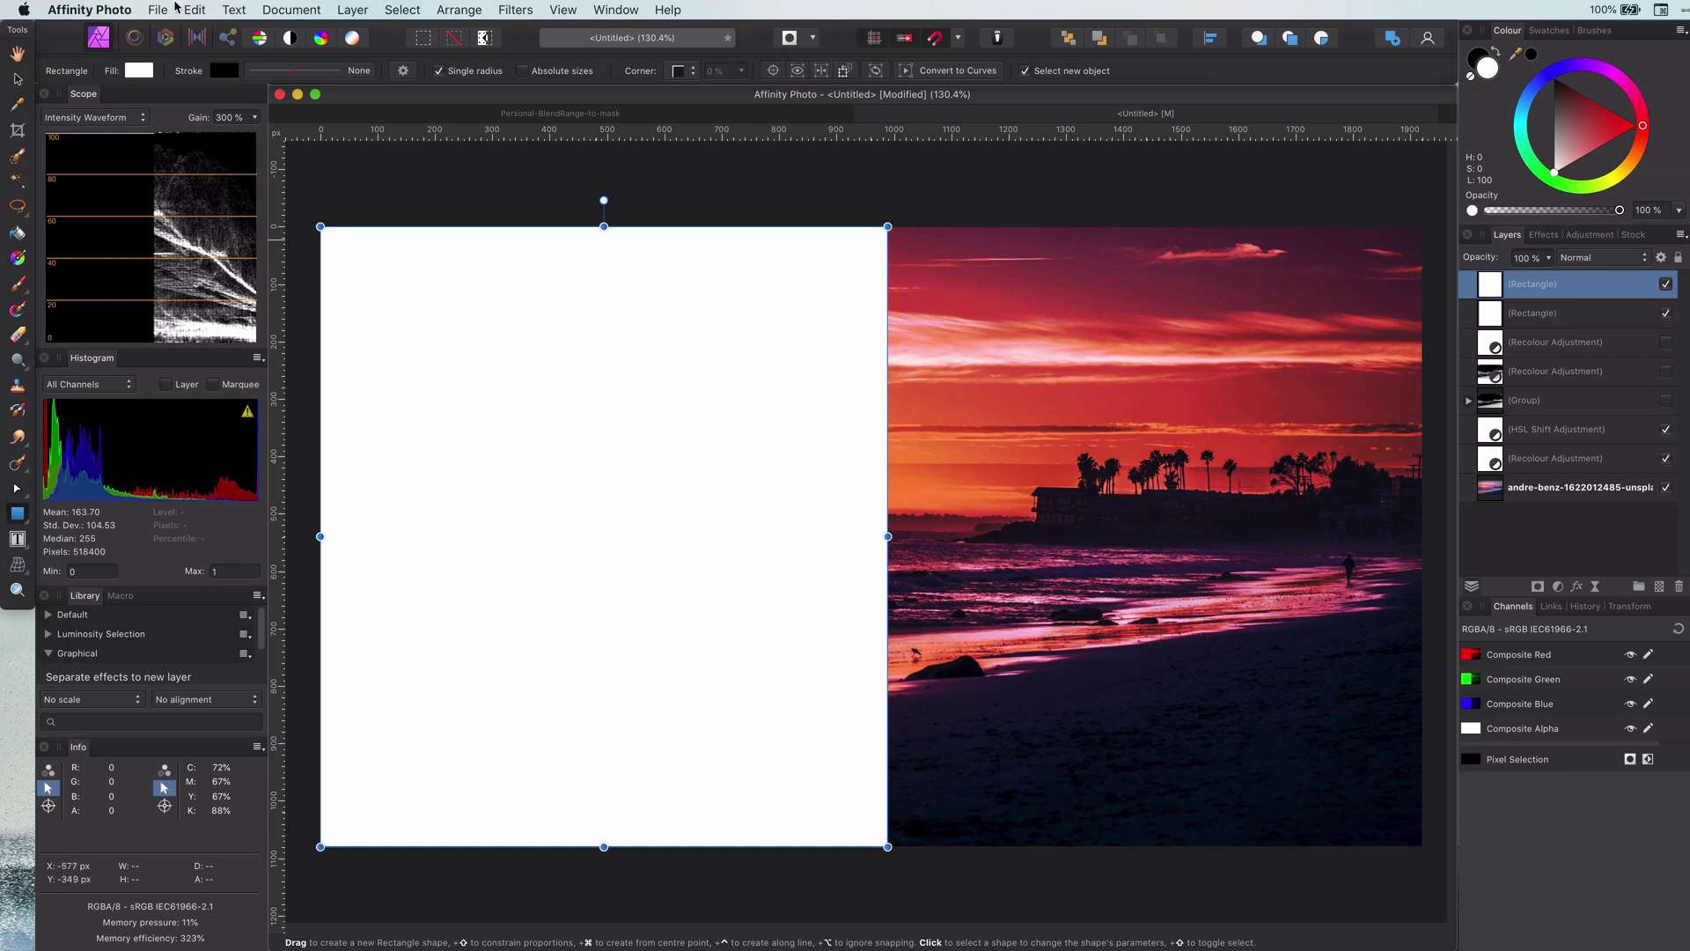
Move the duplicate rectangle over the right half and trim both rectangles so they meet at the image's vertical centre line
key(v)
drag(565, 588, 1113, 581)
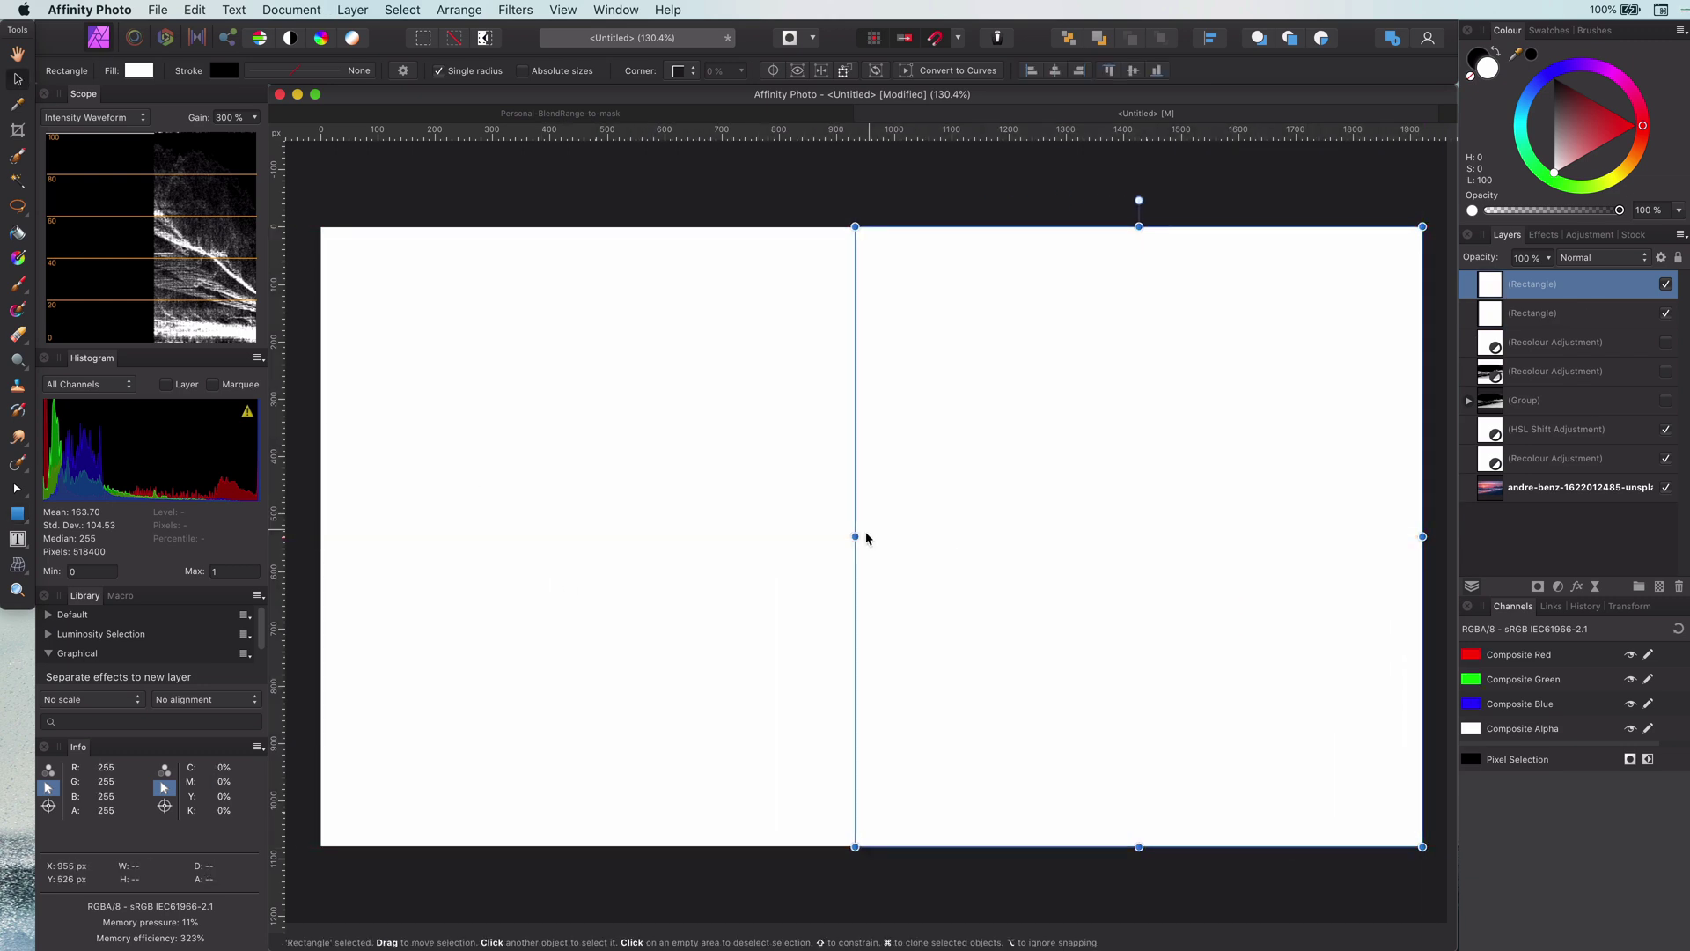
mouse_move(860, 536)
mouse_down()
mouse_move(889, 537)
mouse_move(871, 536)
mouse_up()
click(884, 536)
click(891, 539)
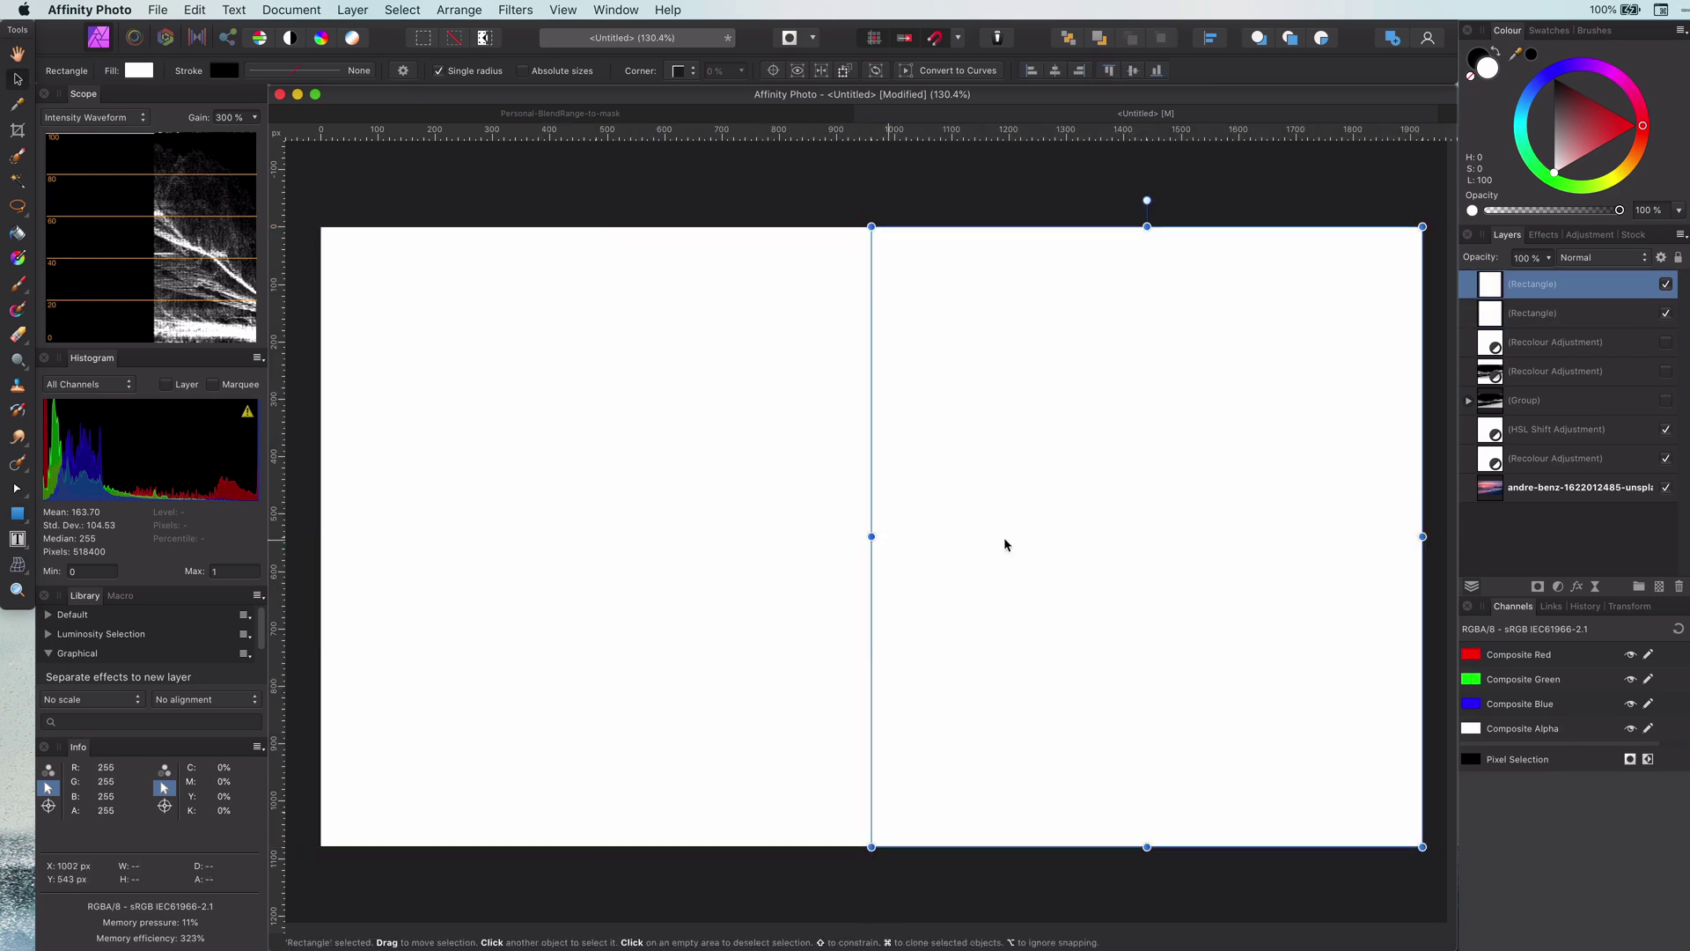
click(1490, 324)
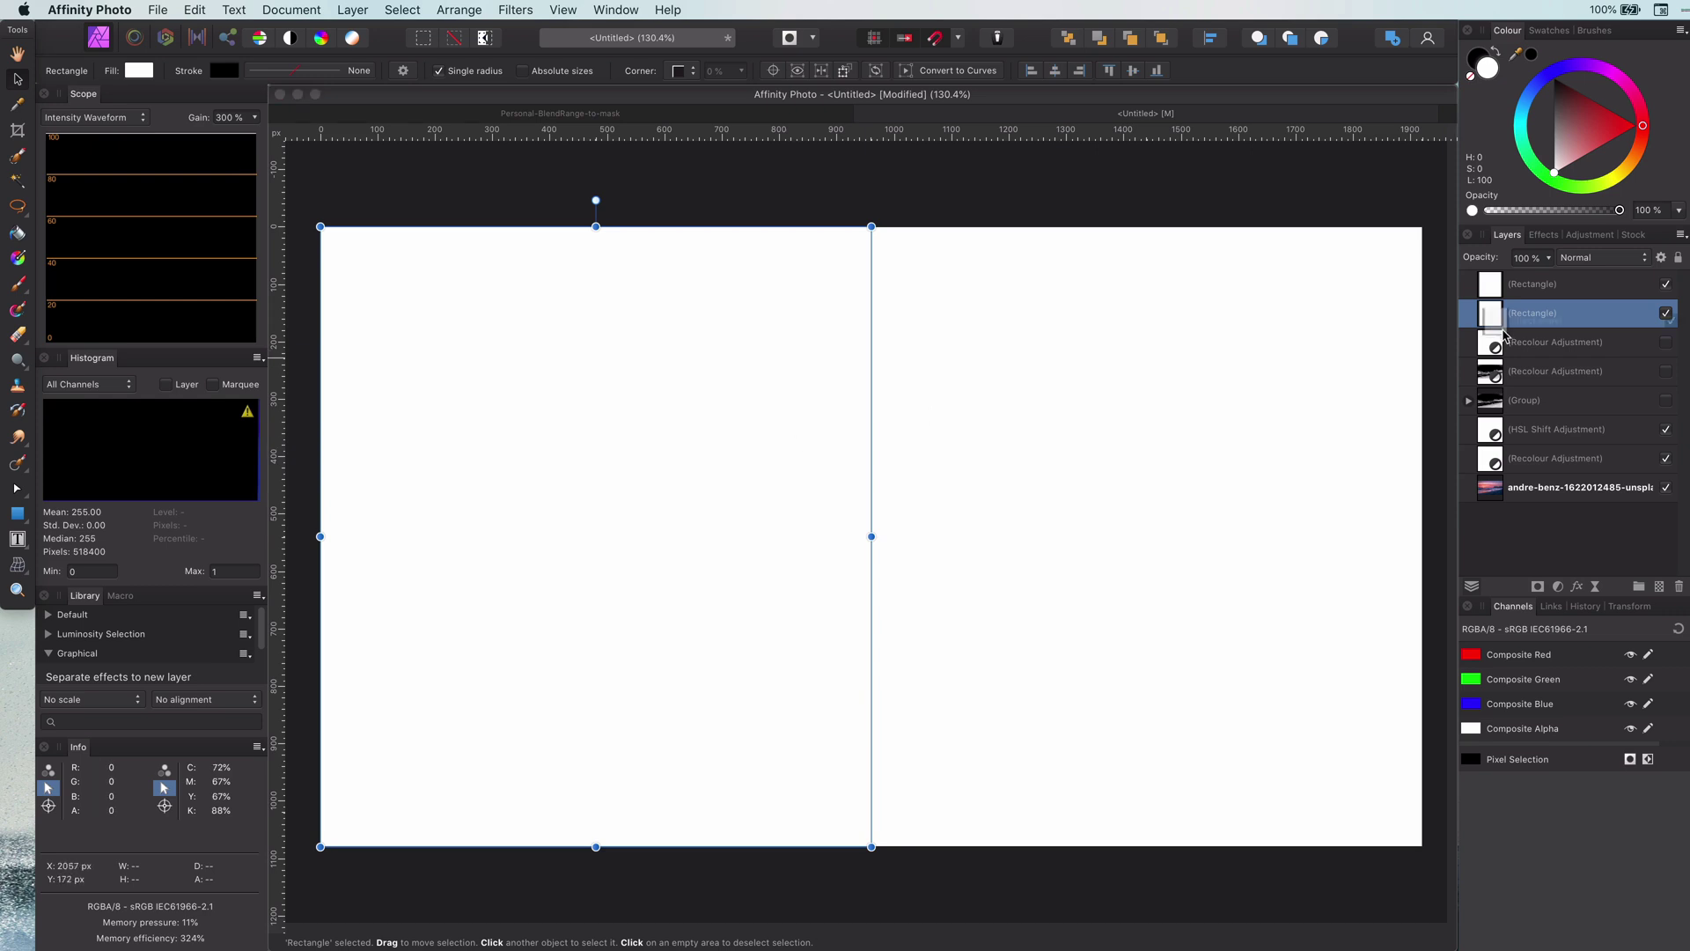
Nest the left rectangle as a mask on the masked Recolour and the right rectangle on the topmost Recolour, with both adjustments shown
drag(1497, 327, 1505, 380)
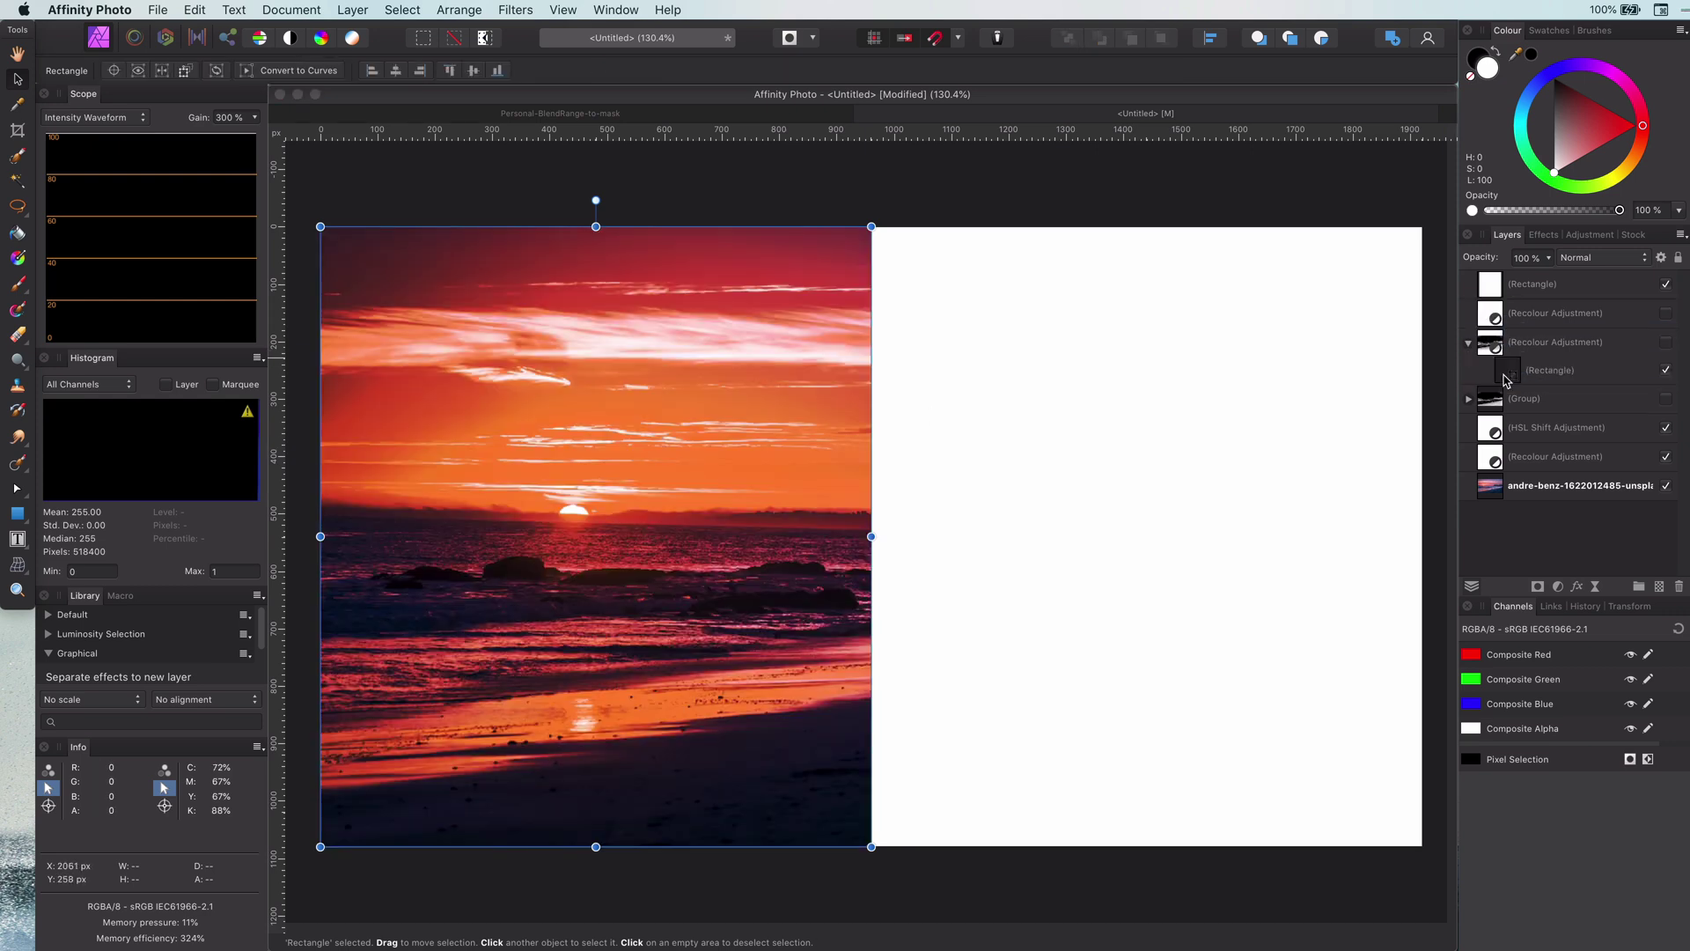
drag(1494, 287, 1503, 319)
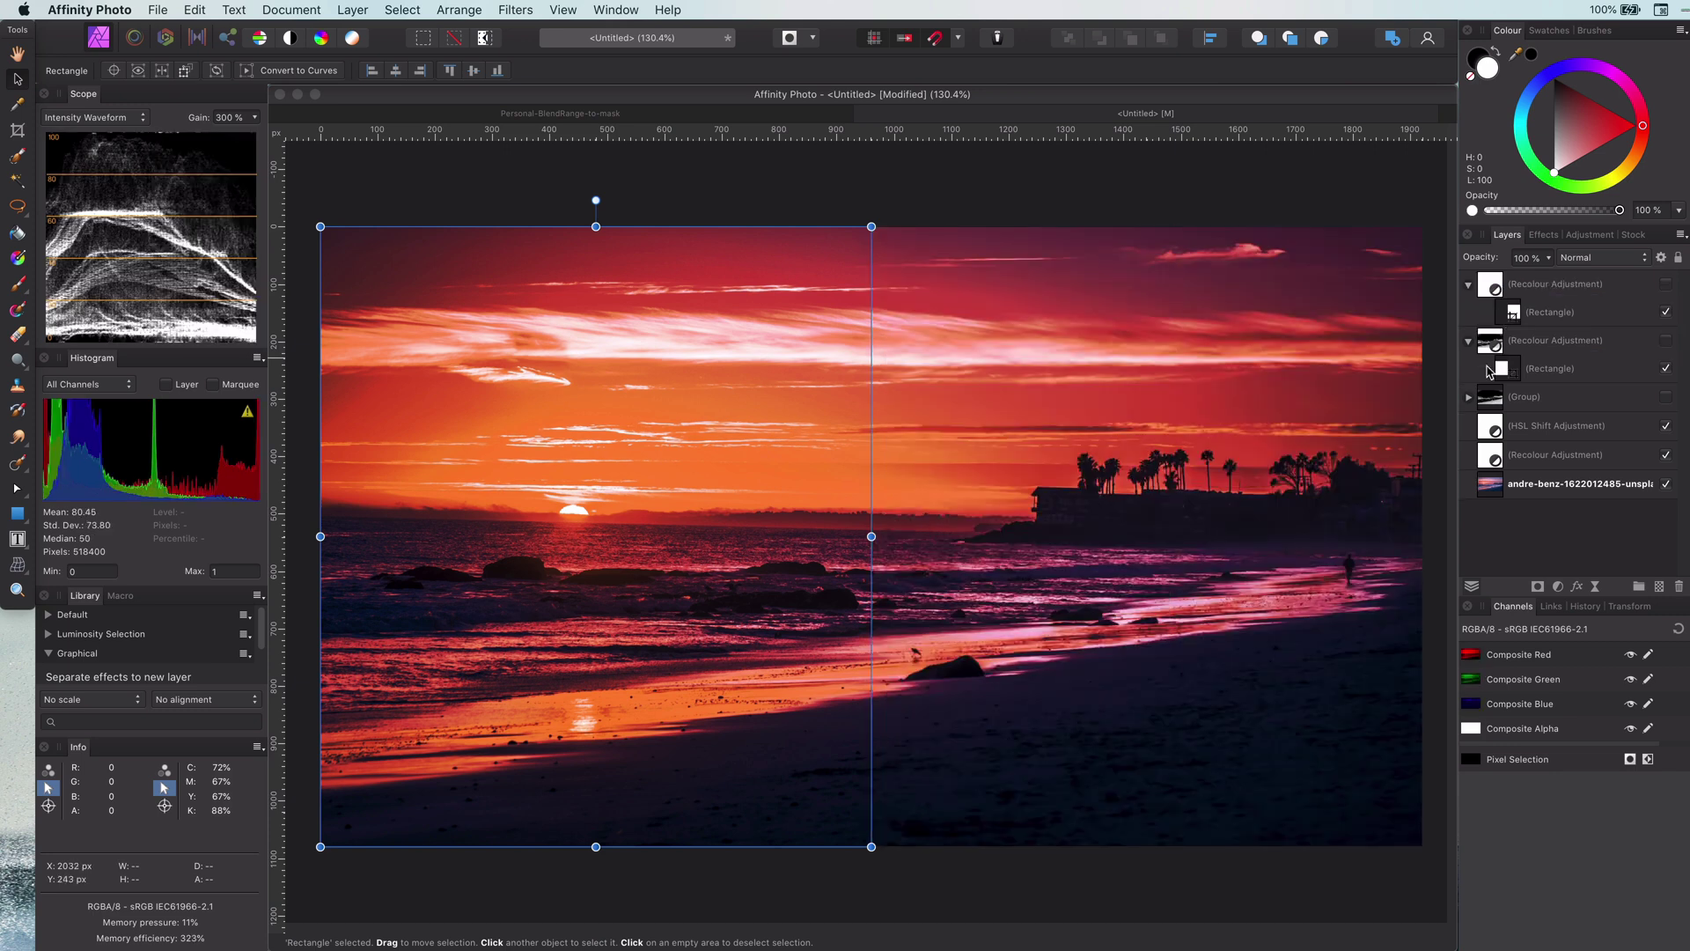
click(1666, 285)
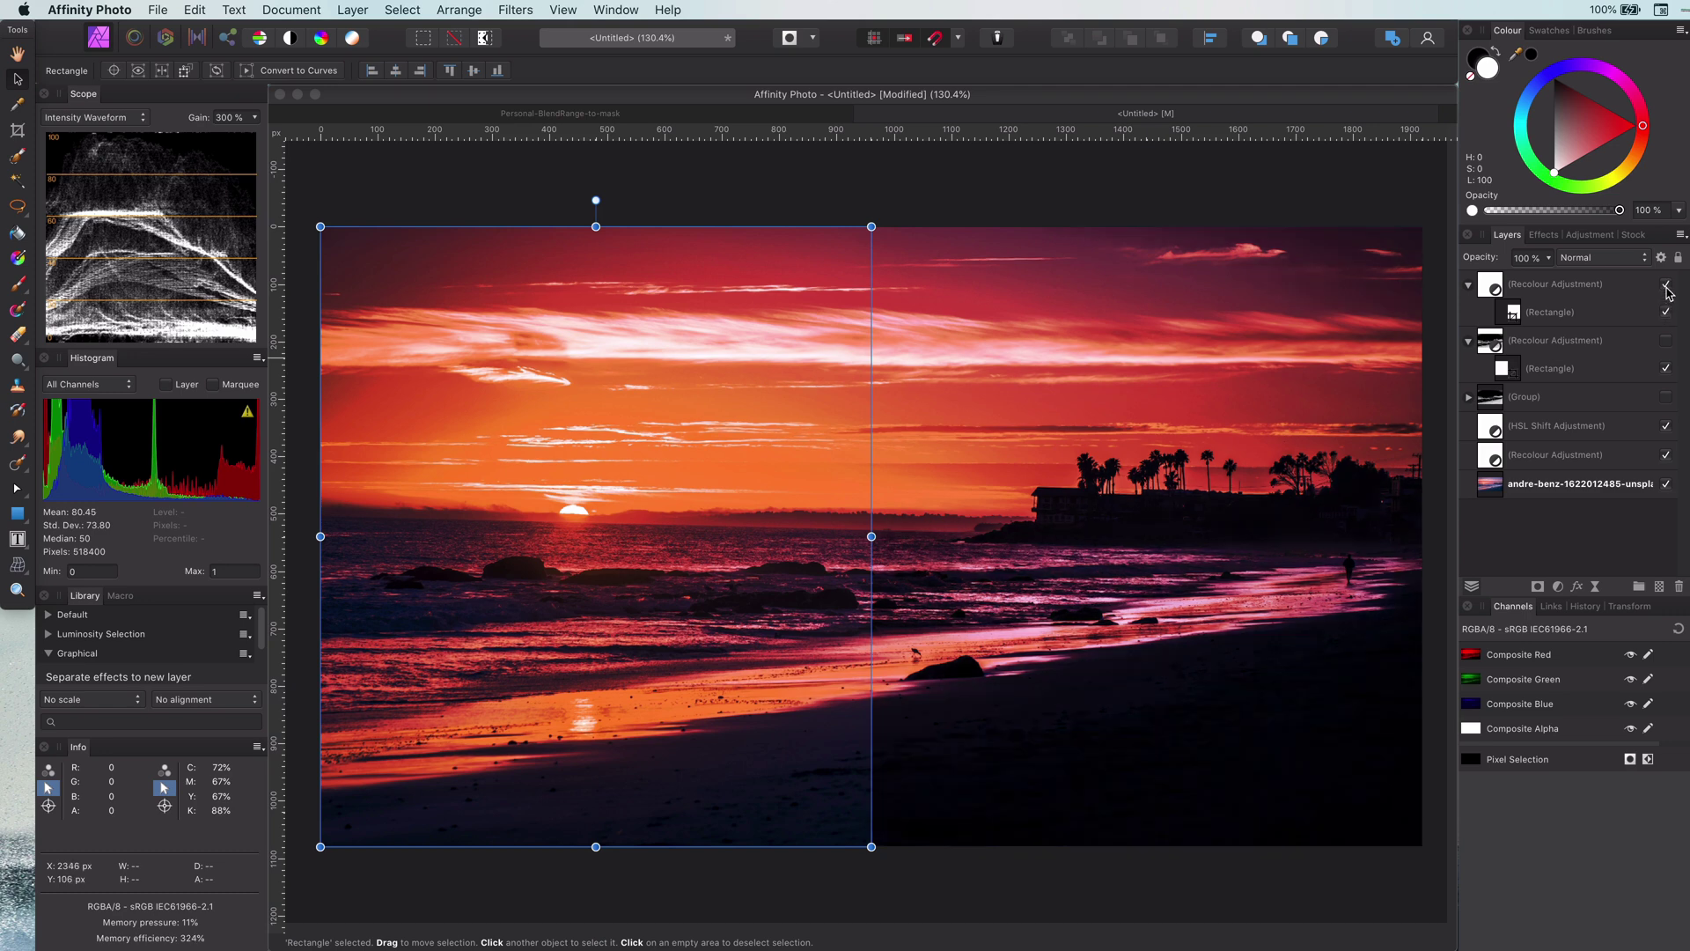
click(1666, 341)
click(1178, 210)
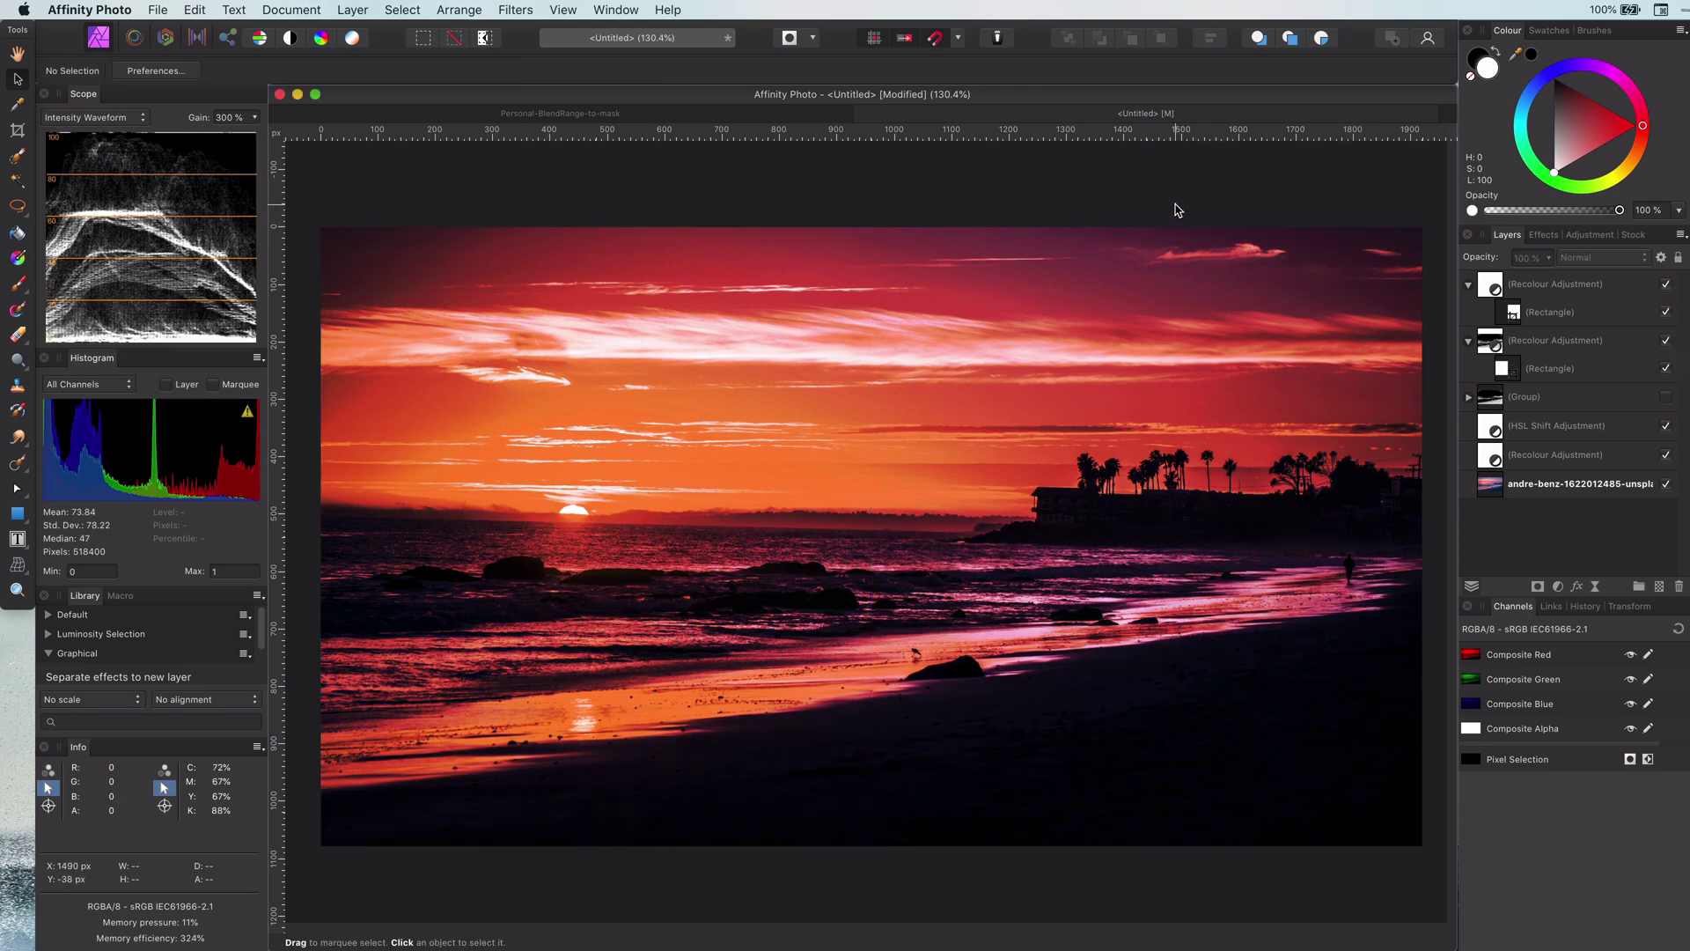
Rename the topmost Recolour adjustment "Recolor Blend" and the masked Recolour adjustment "Recolor Mask"
click(1544, 291)
double_click(1553, 283)
text(Rec)
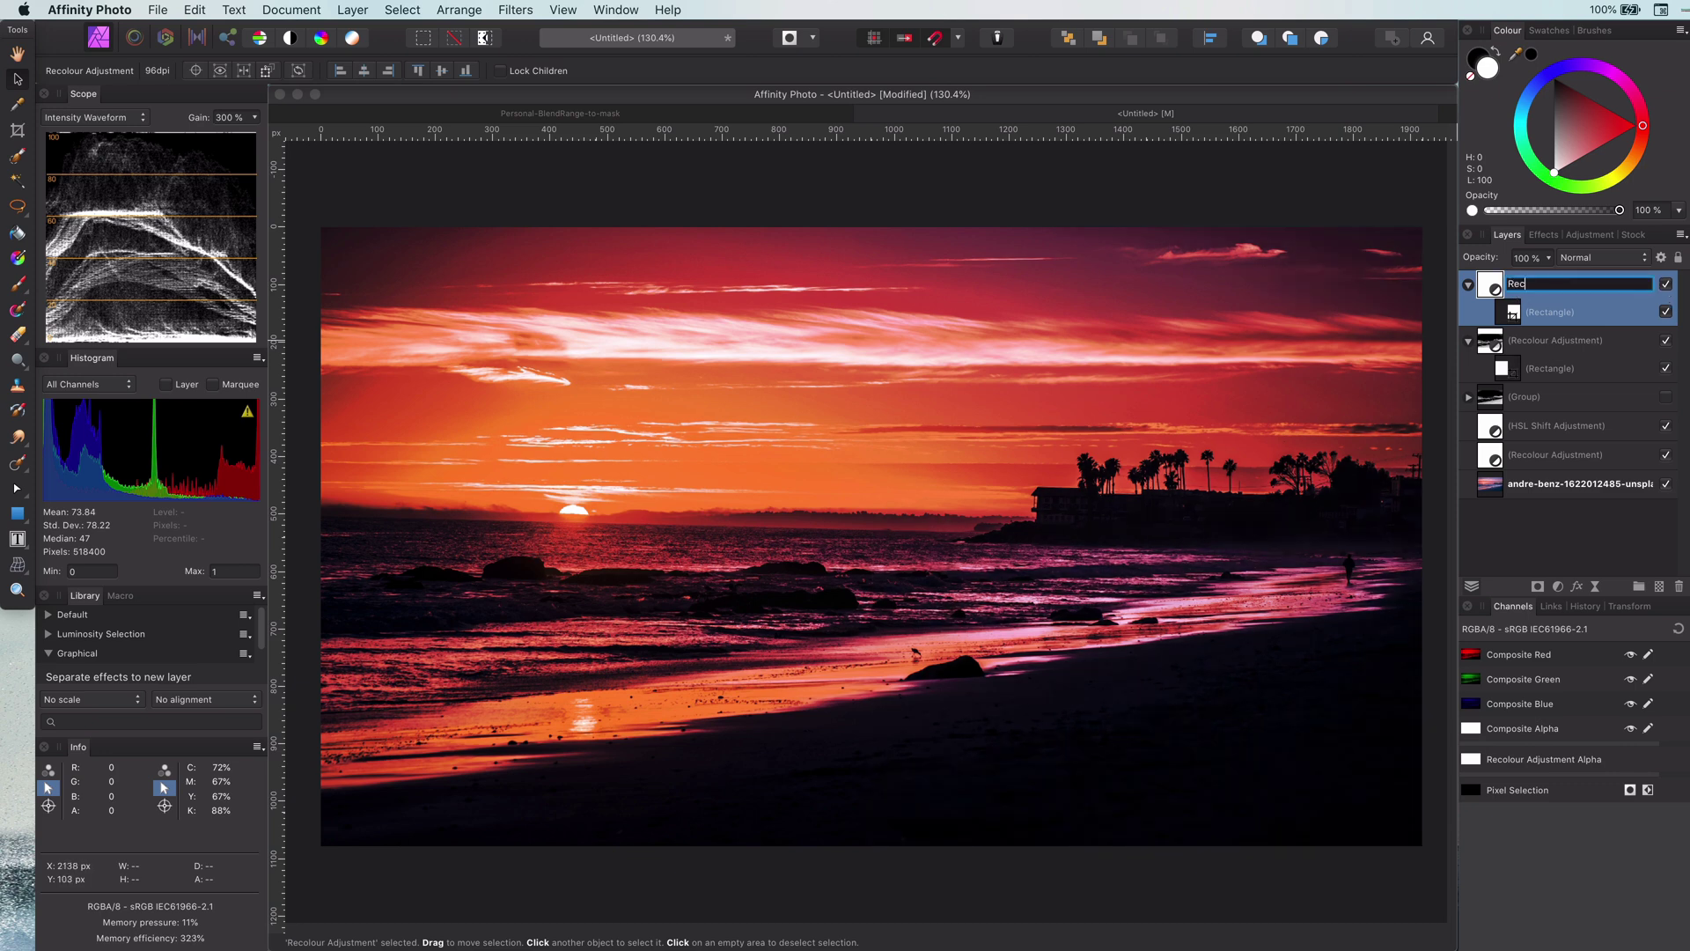
text(olor Blend)
key(Tab)
text(Recolor)
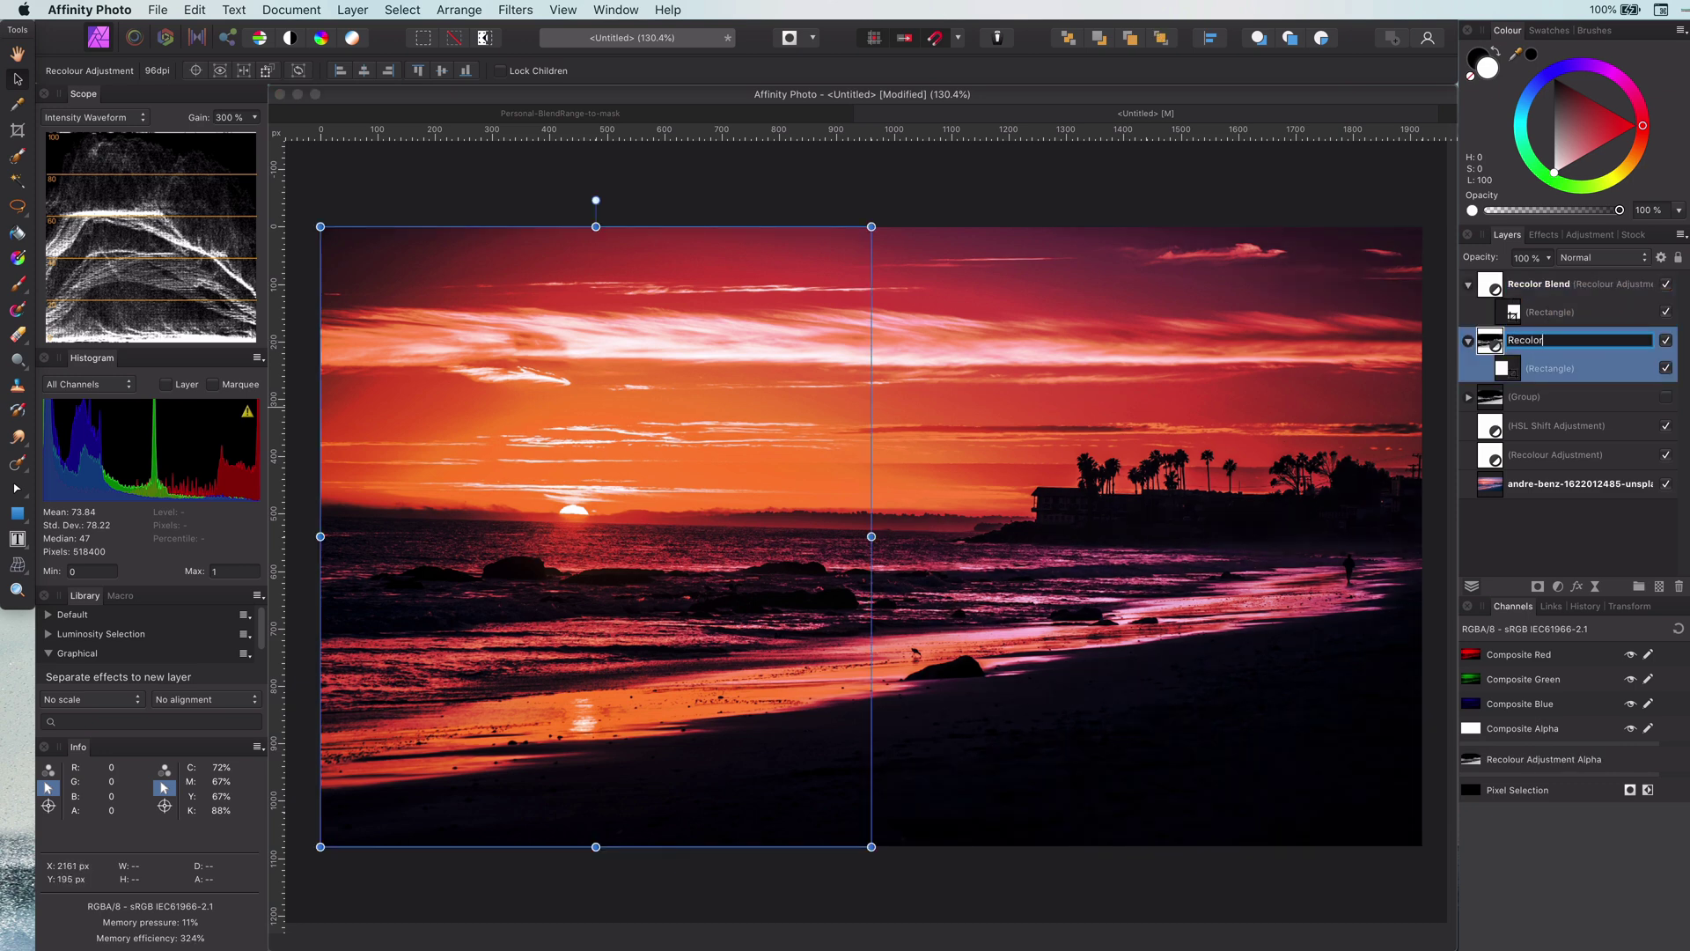
text( Mask)
key(Return)
click(1056, 211)
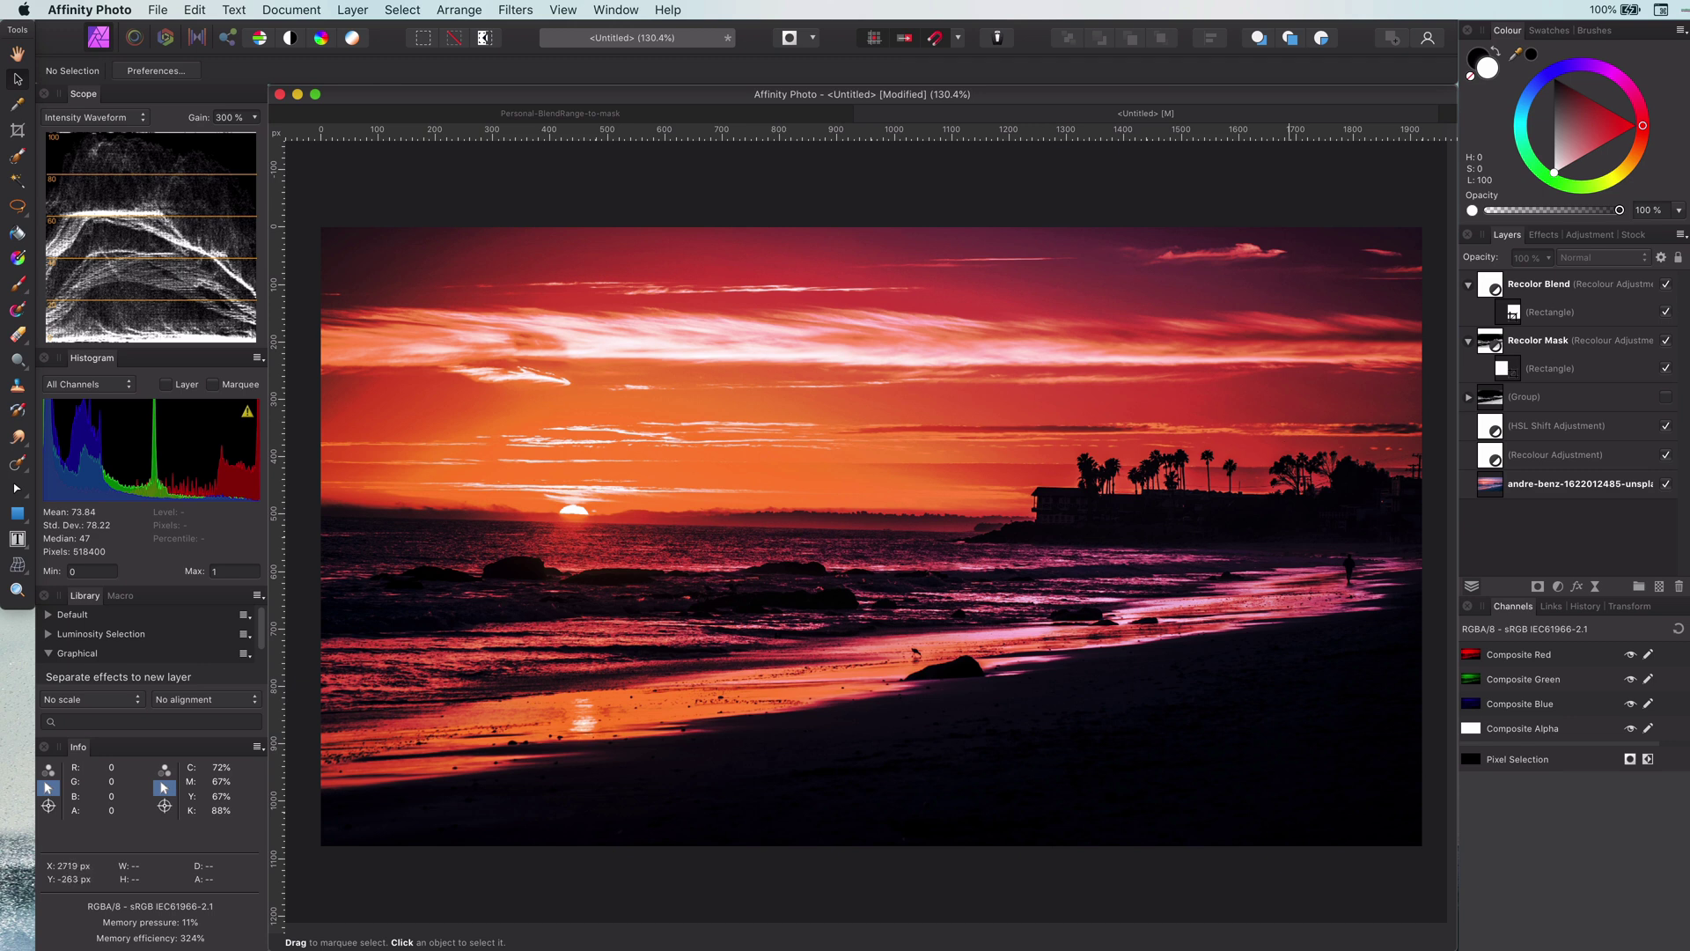
Try a Brightness / Contrast adjustment above the HSL adjustment with Brightness at 100%, reset it to try Contrast at 4%, and delete the adjustment
click(1493, 432)
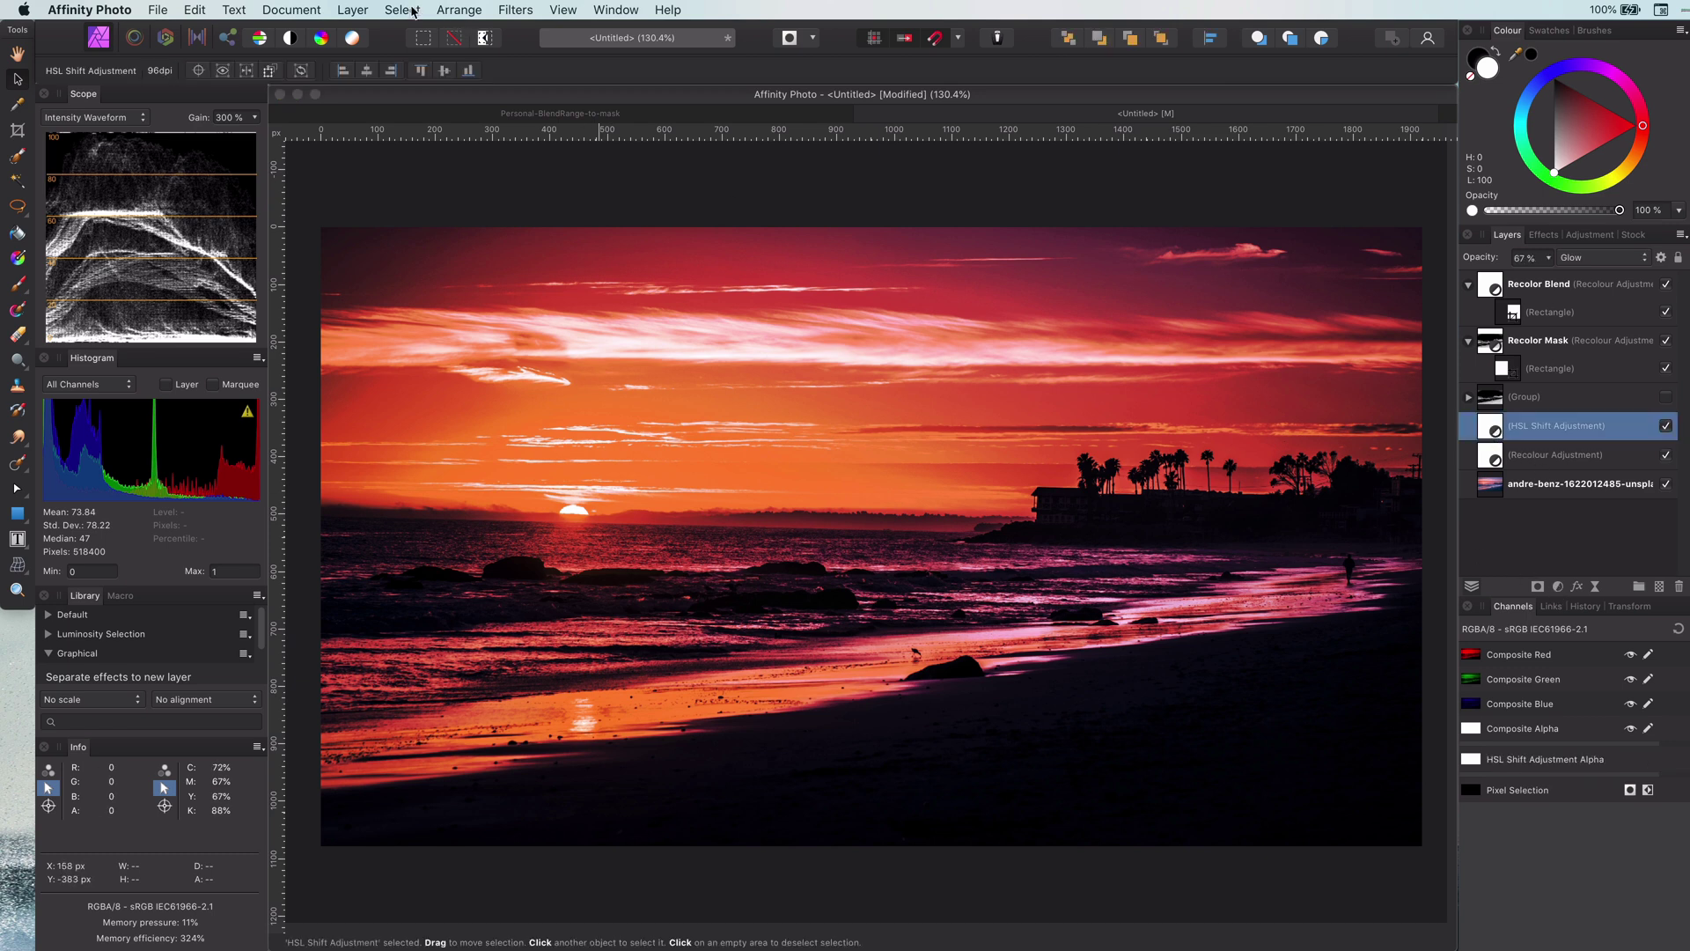
click(352, 9)
mouse_move(458, 230)
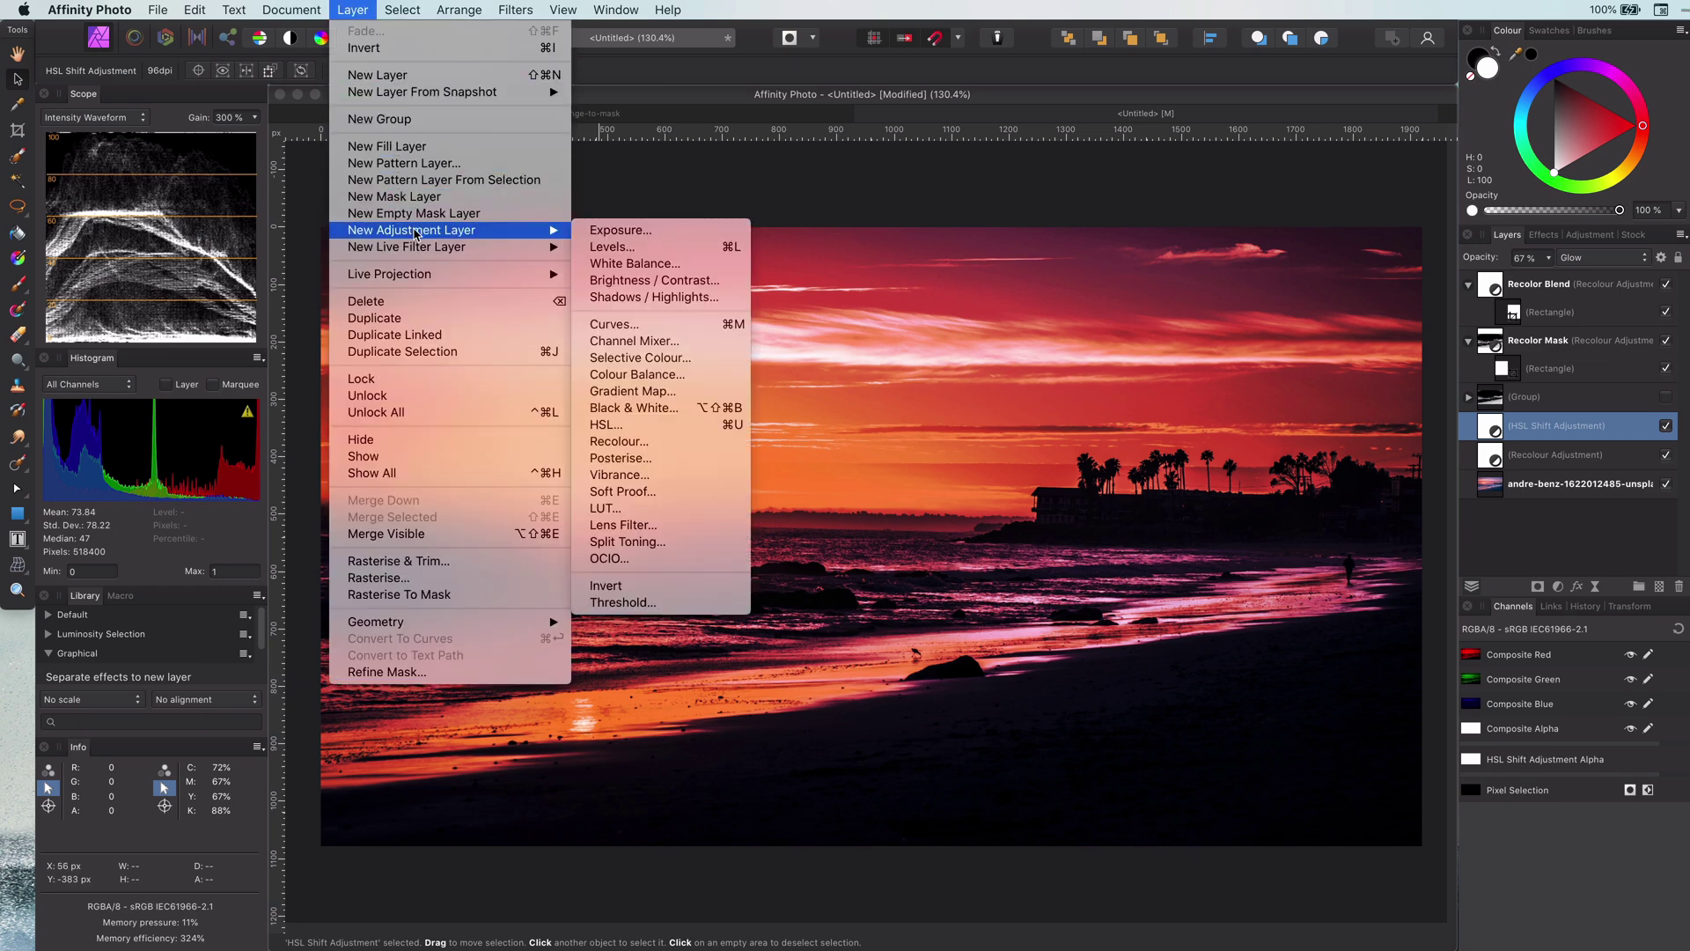
click(643, 280)
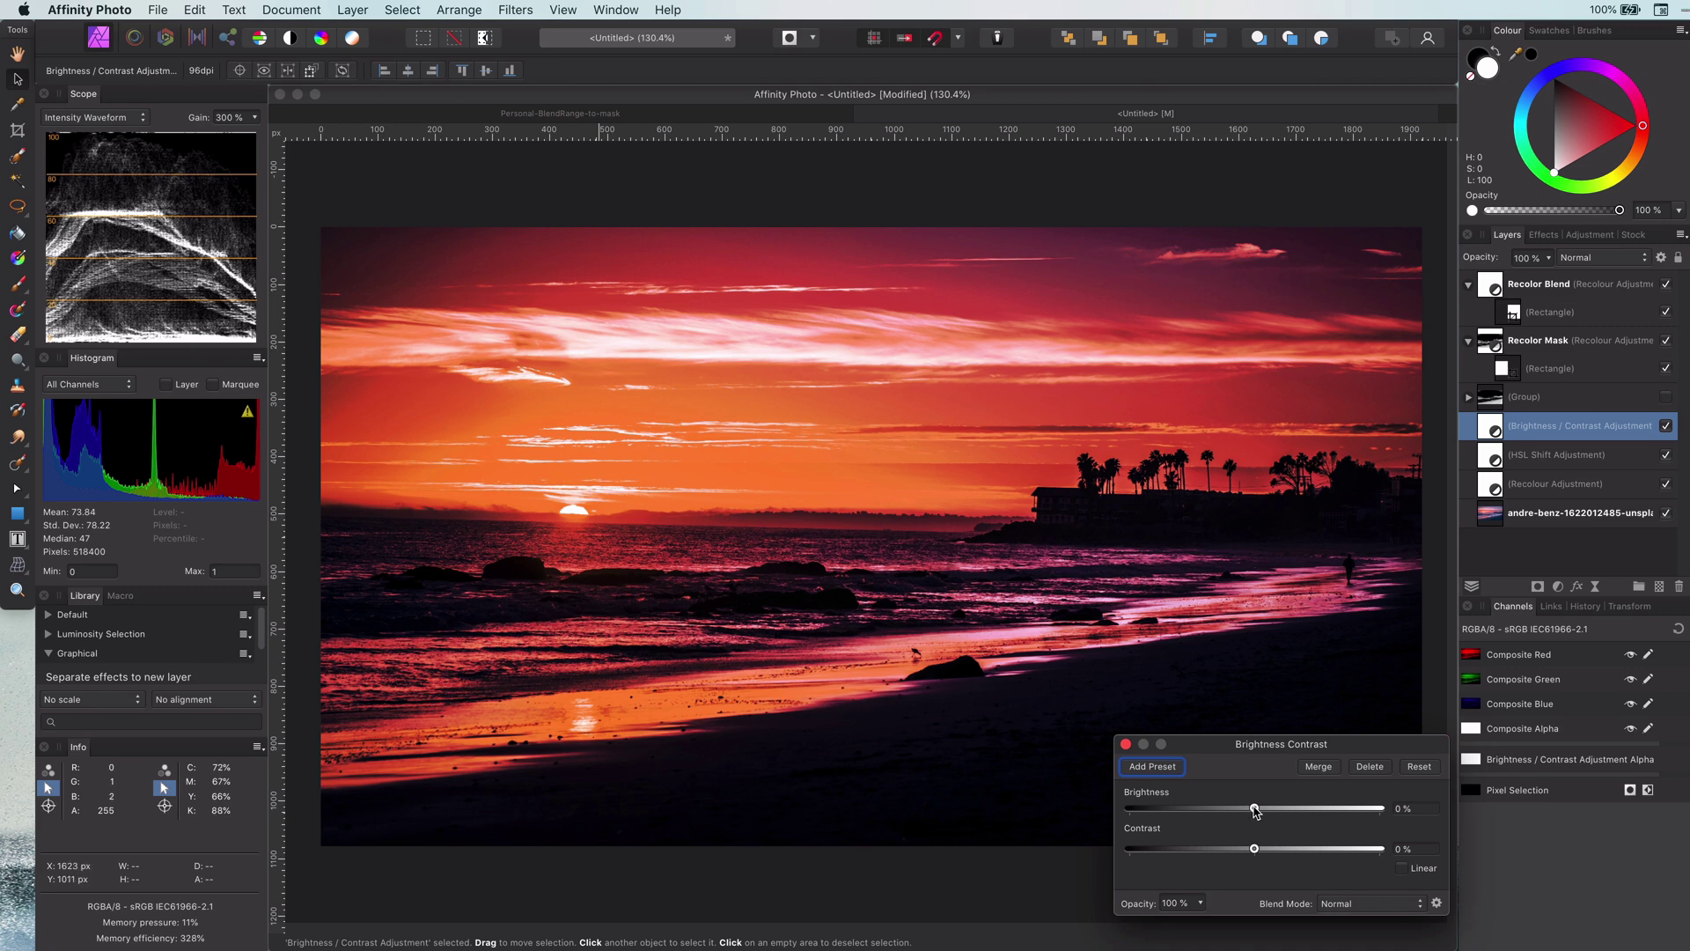
drag(1261, 810, 1393, 819)
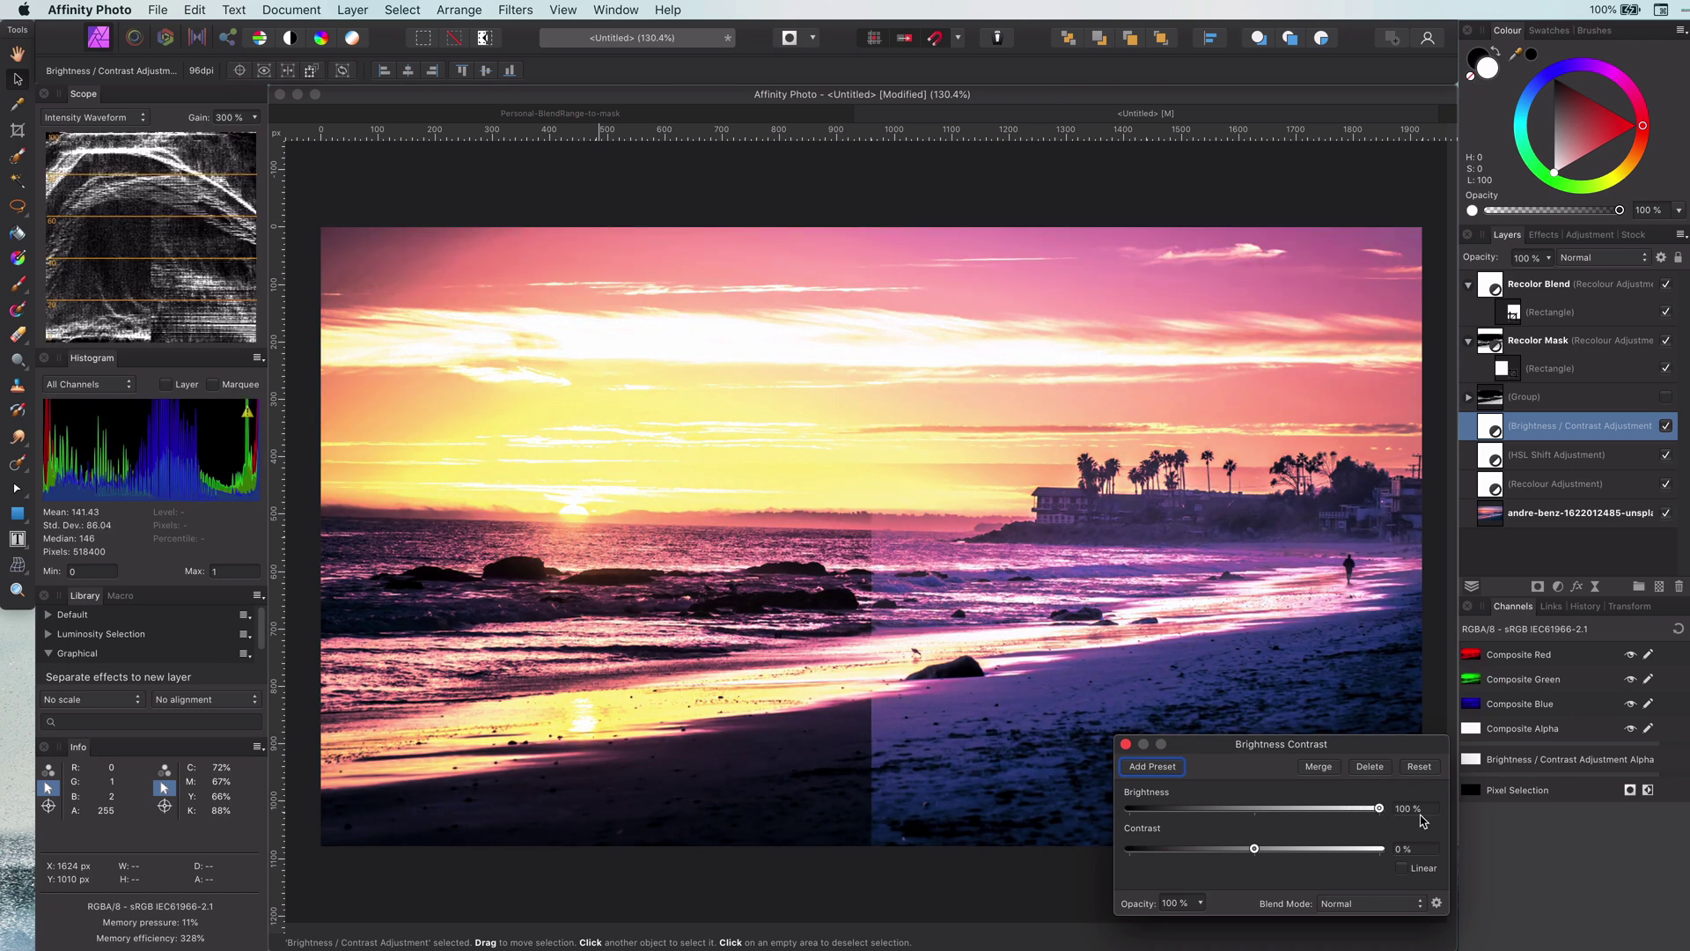
drag(1380, 817, 1261, 862)
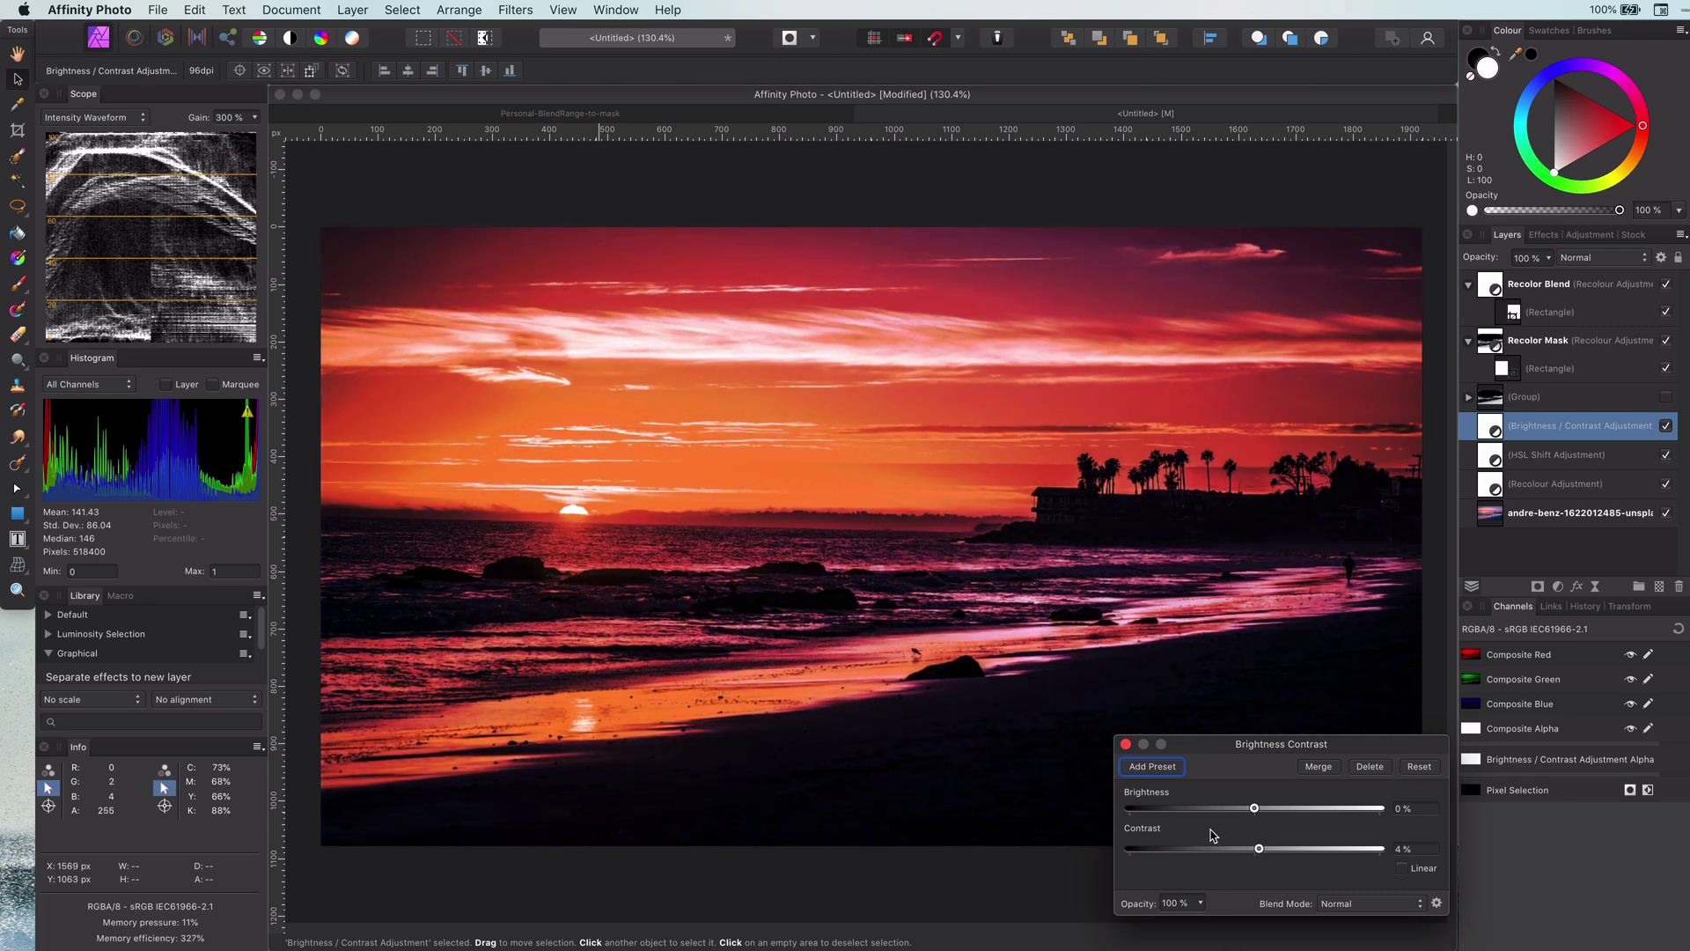
click(1370, 767)
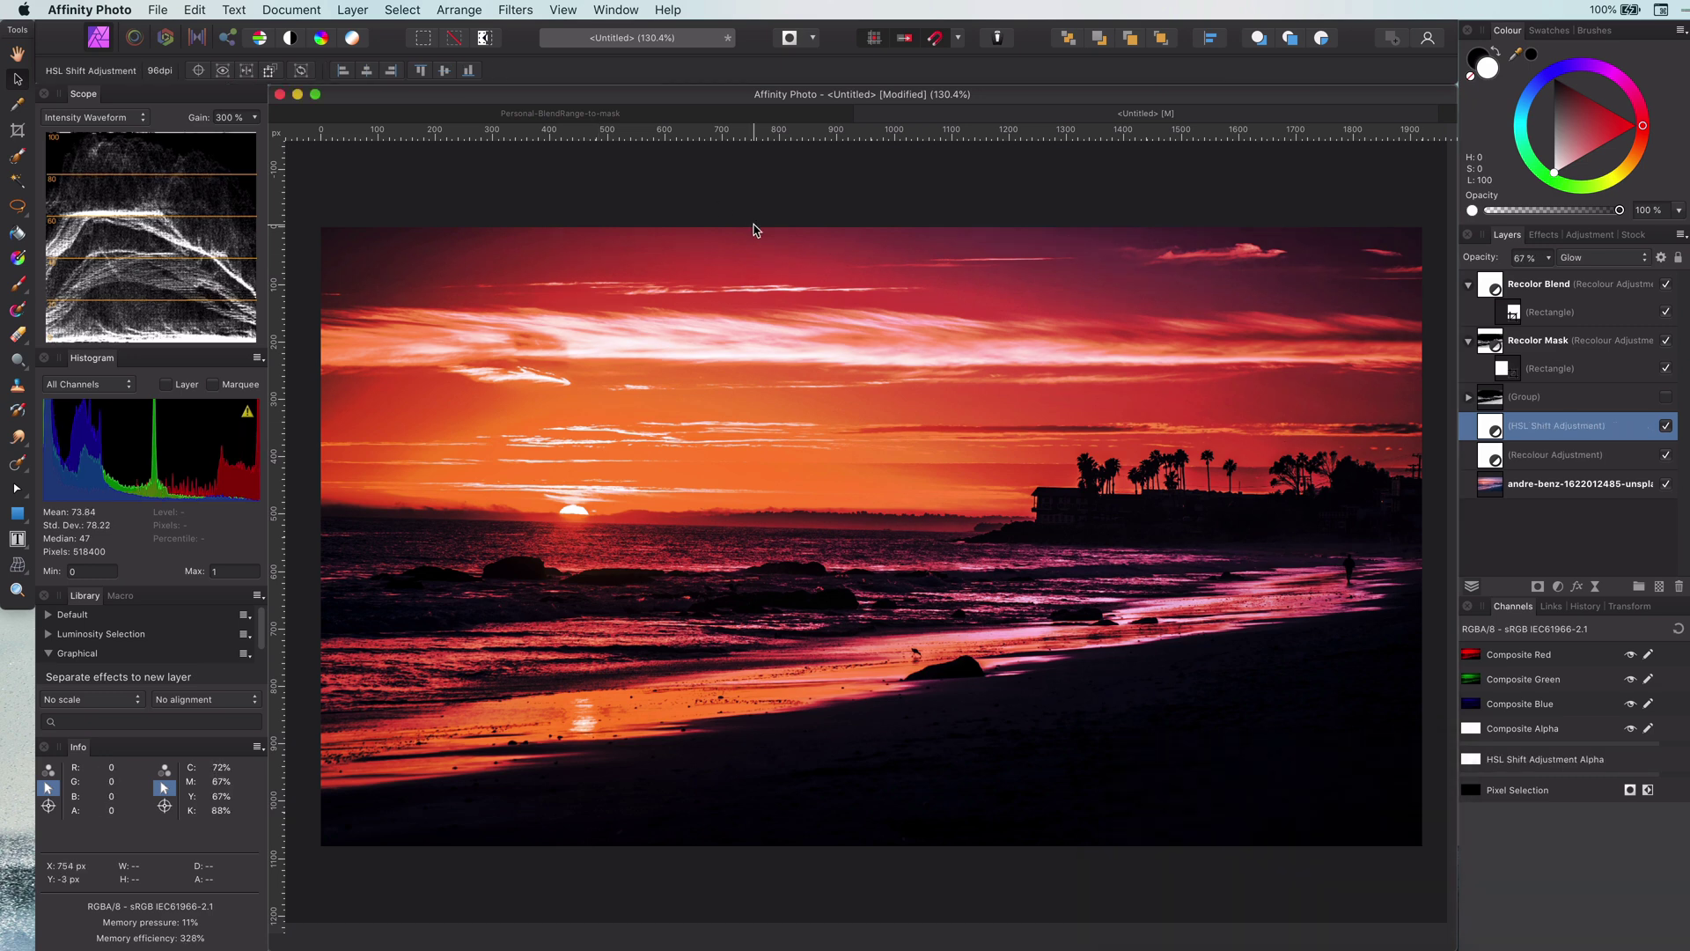
Add a Selective Colour adjustment above the HSL adjustment and set its Blacks to Cyan -49%, Magenta 21%, Yellow -74% and Black -35%
click(1558, 589)
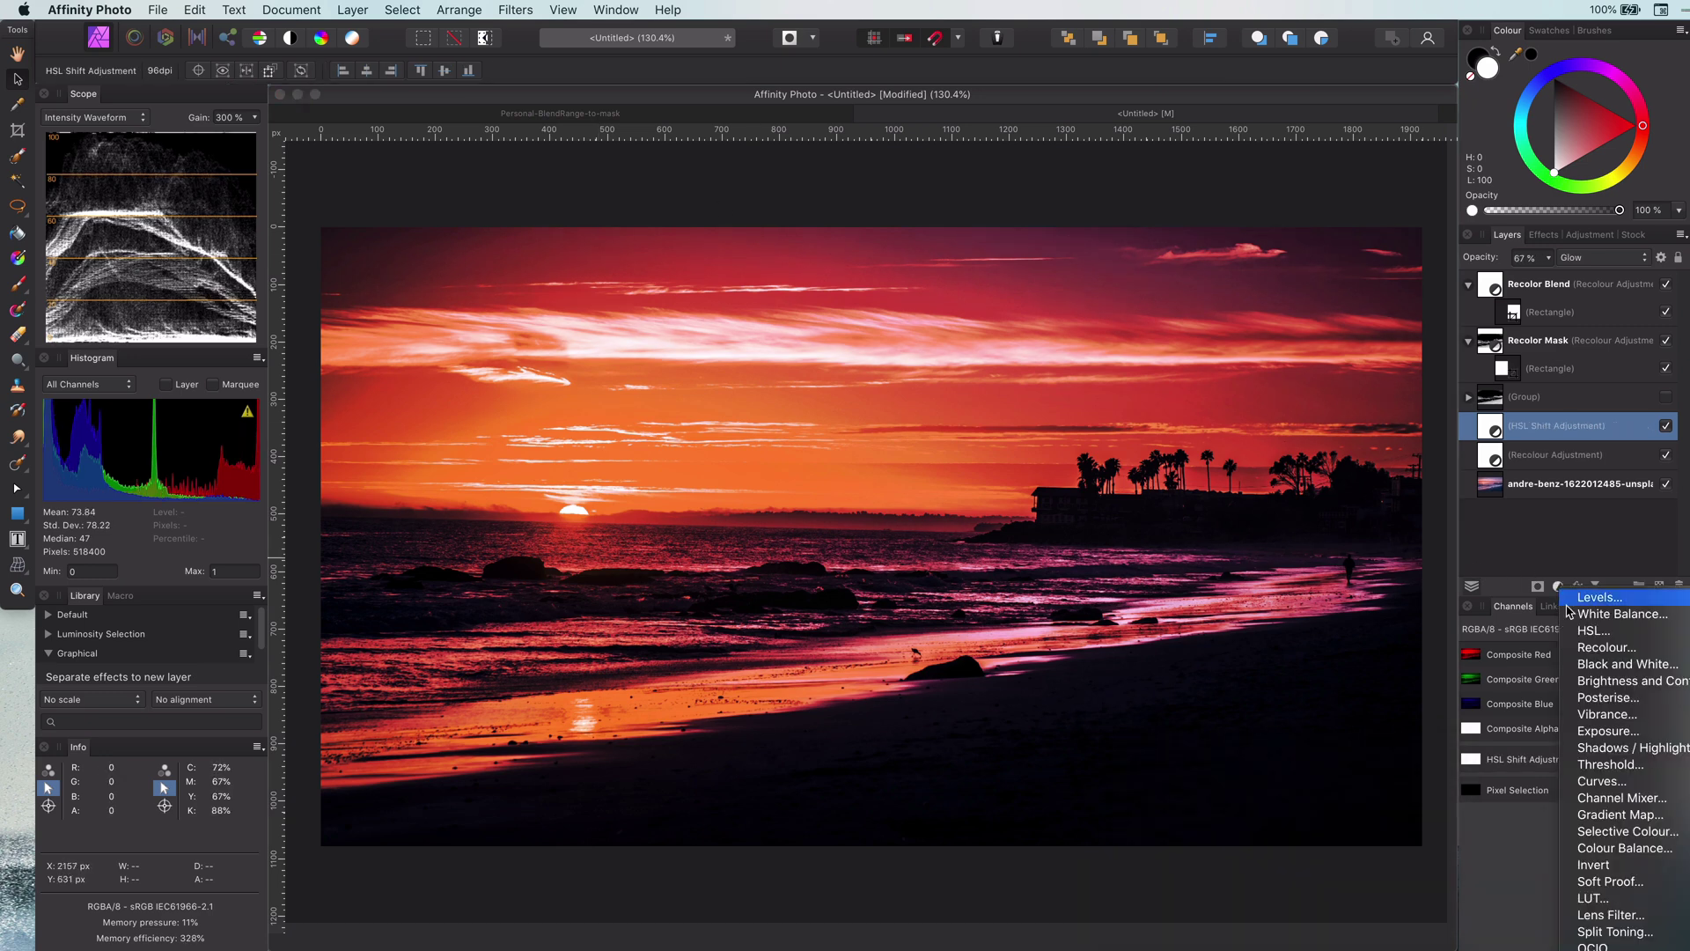
click(1626, 832)
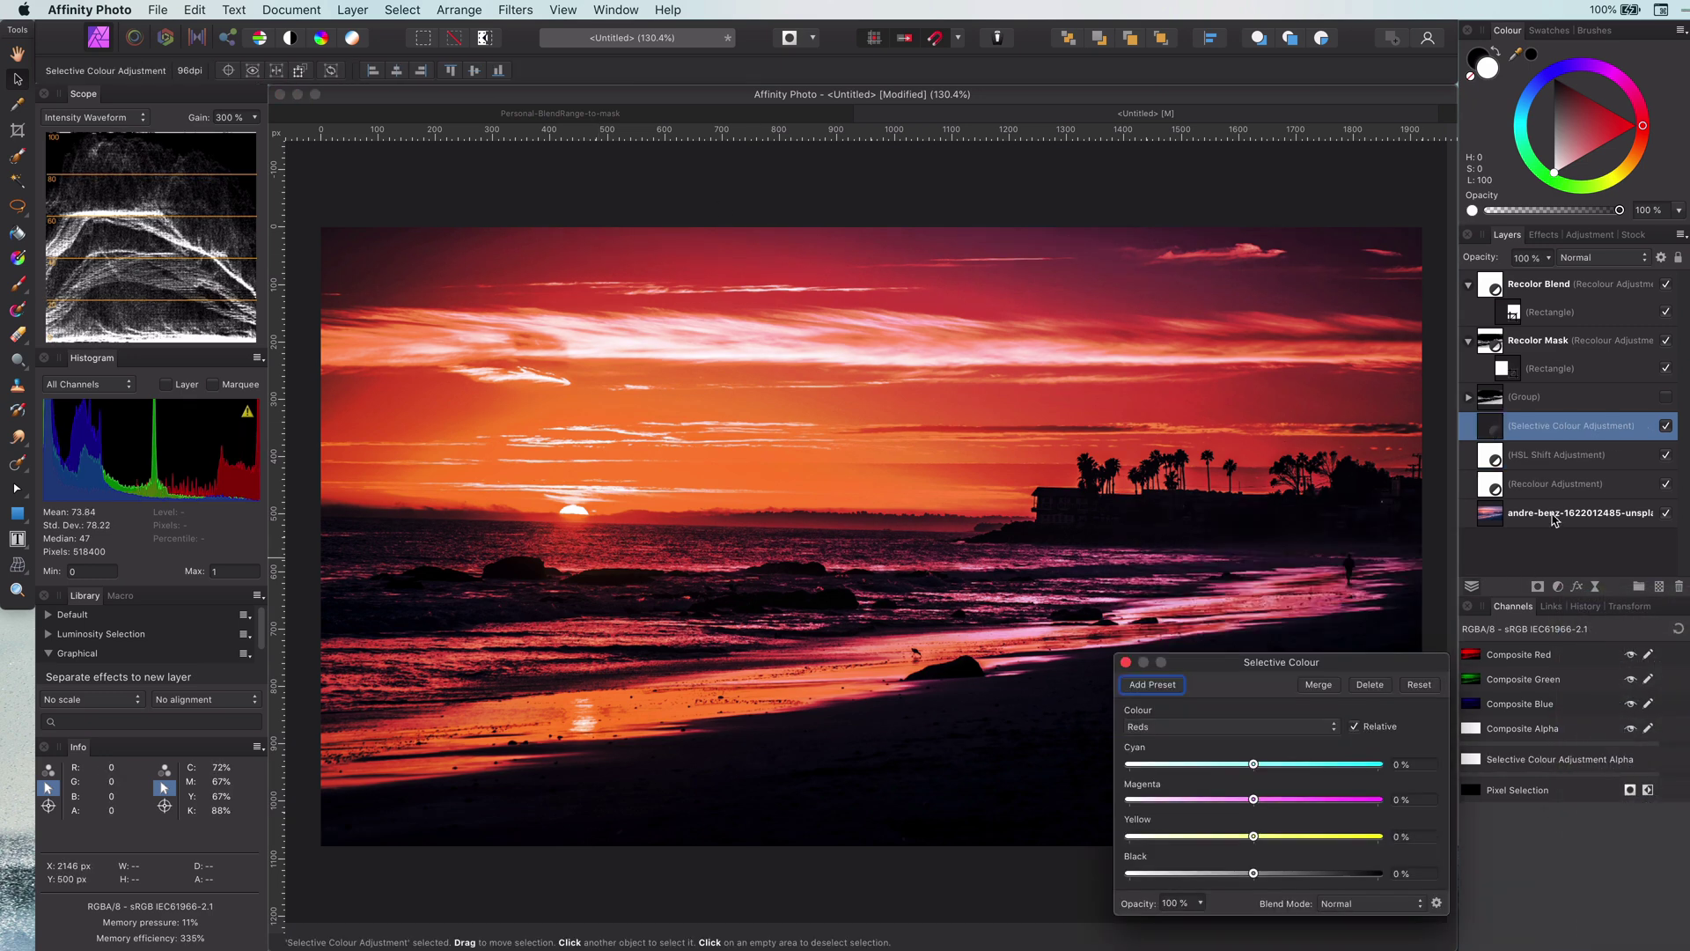
drag(1303, 674, 1528, 677)
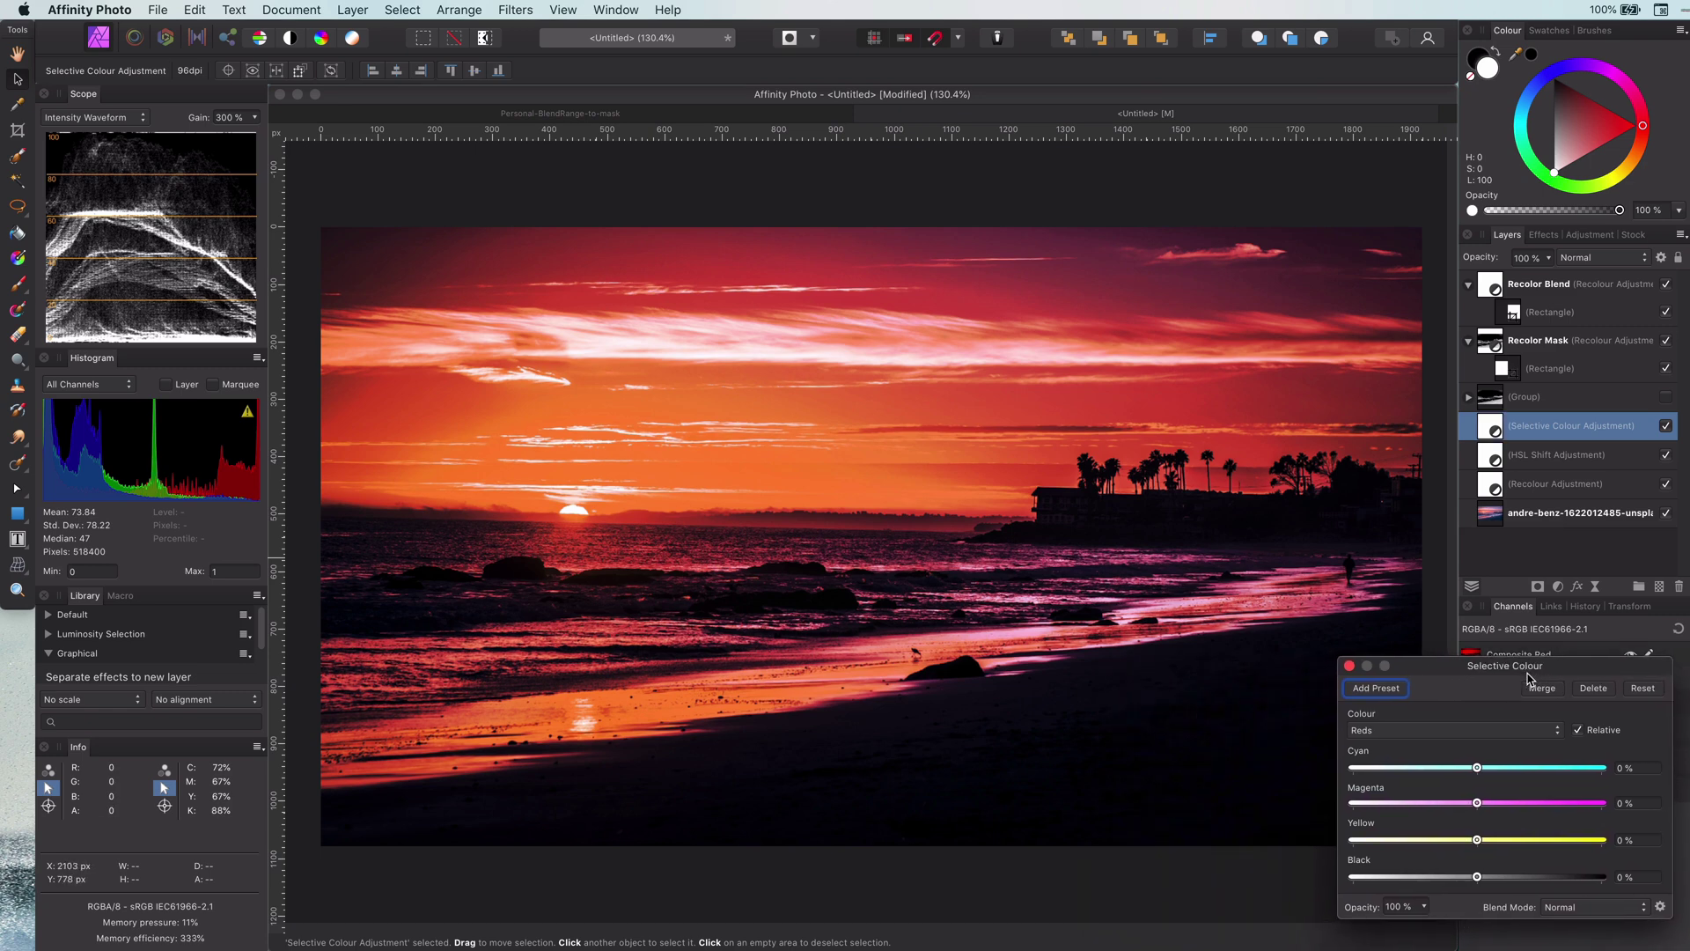
click(1438, 729)
click(1409, 837)
drag(1479, 883, 1435, 883)
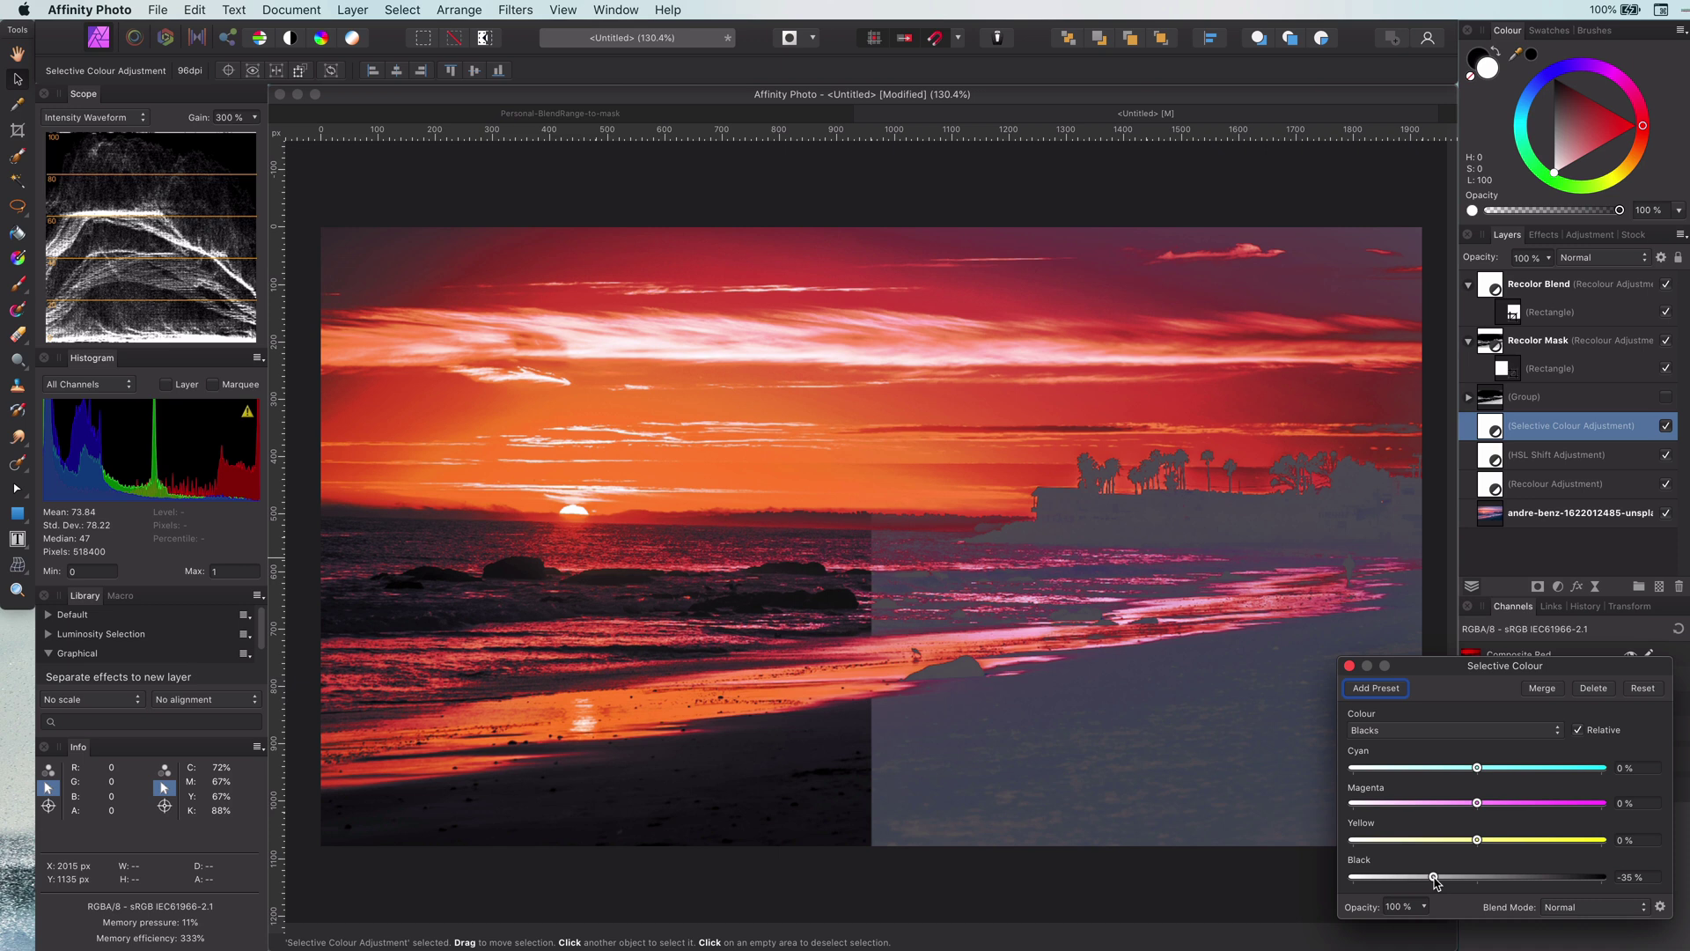
drag(1477, 840, 1387, 843)
drag(1477, 767, 1501, 807)
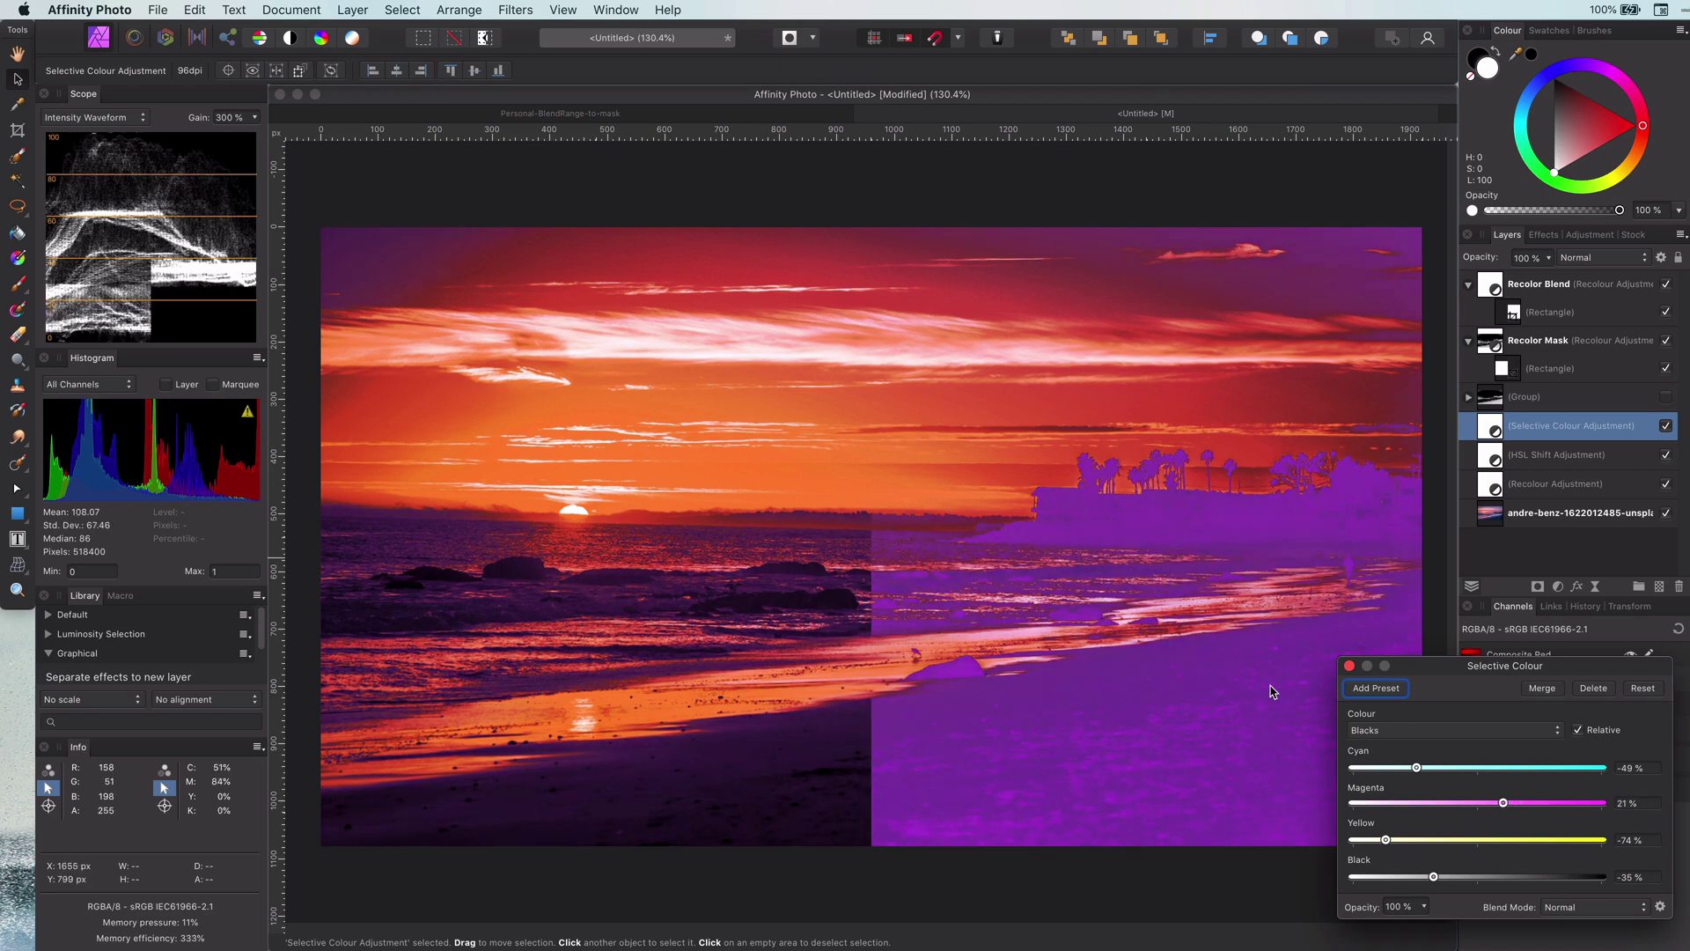
click(1349, 665)
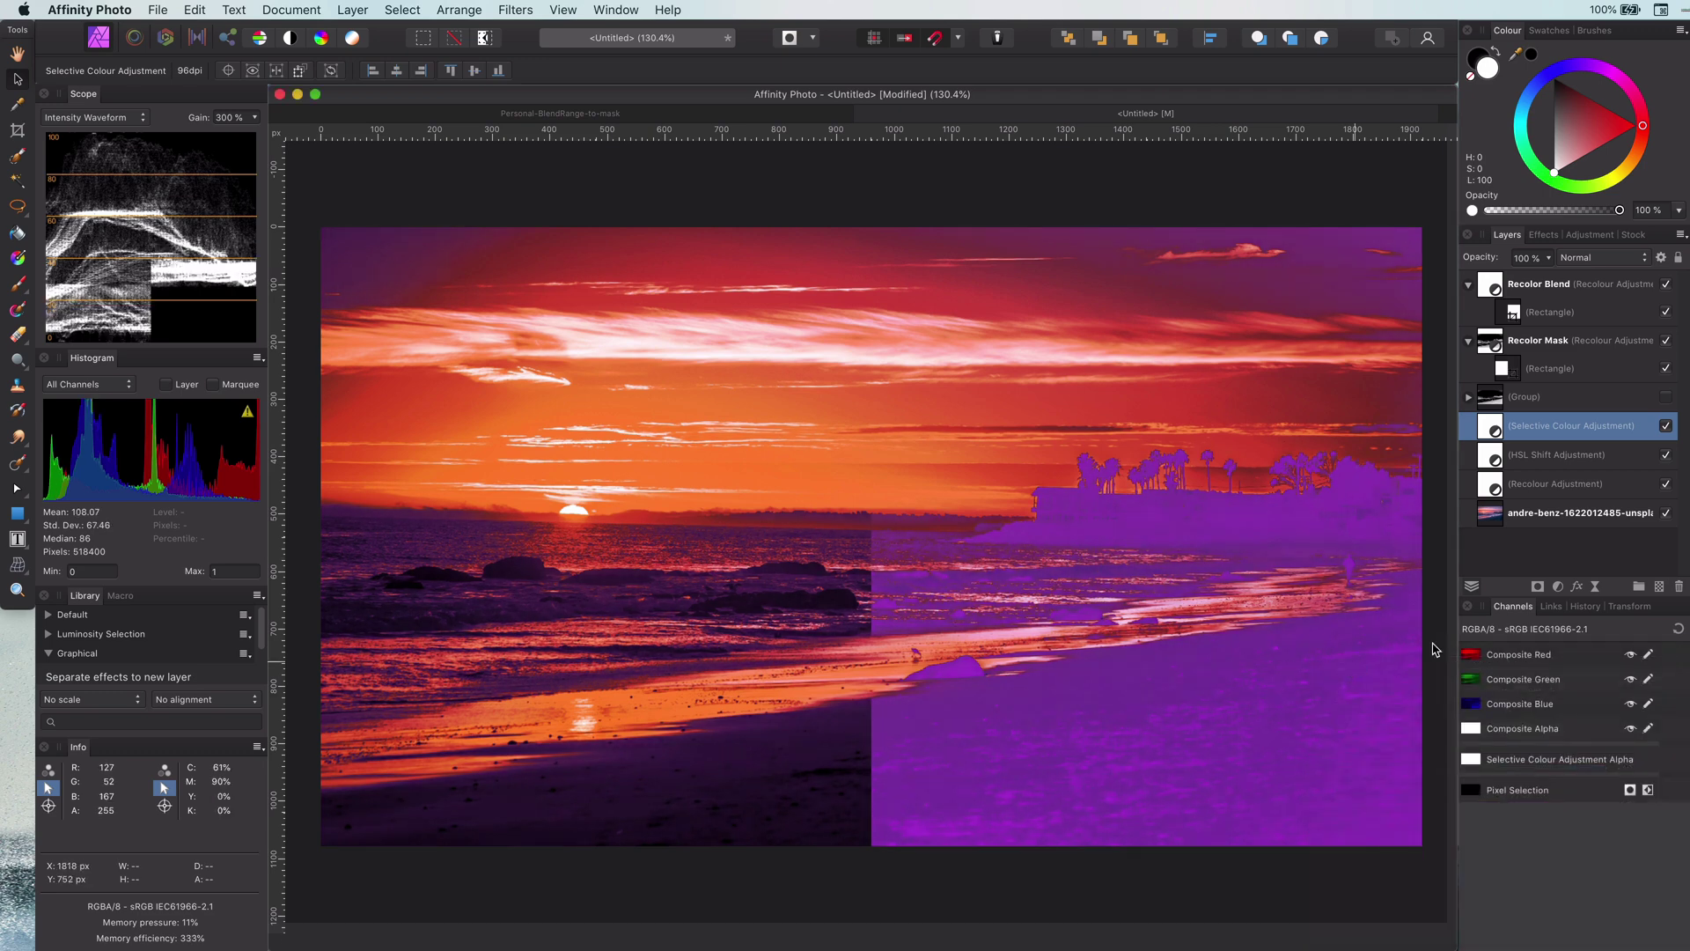
Hide the Recolor Blend adjustment and turn off the rectangle mask nested in Recolor Mask
click(1667, 284)
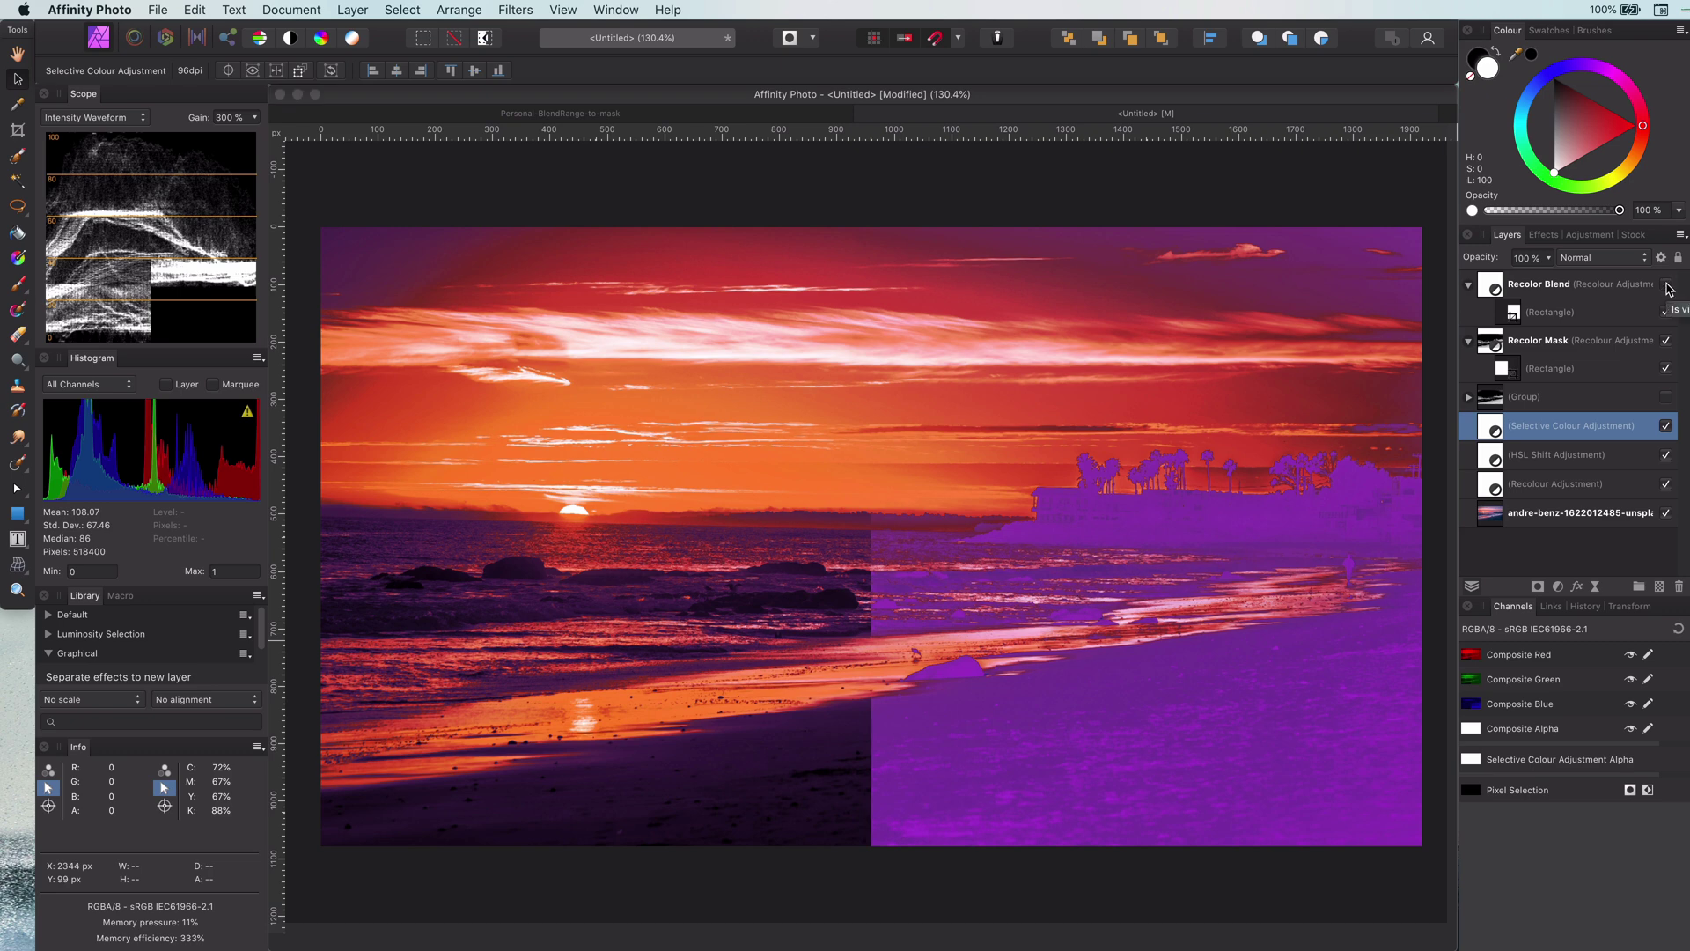
click(1665, 368)
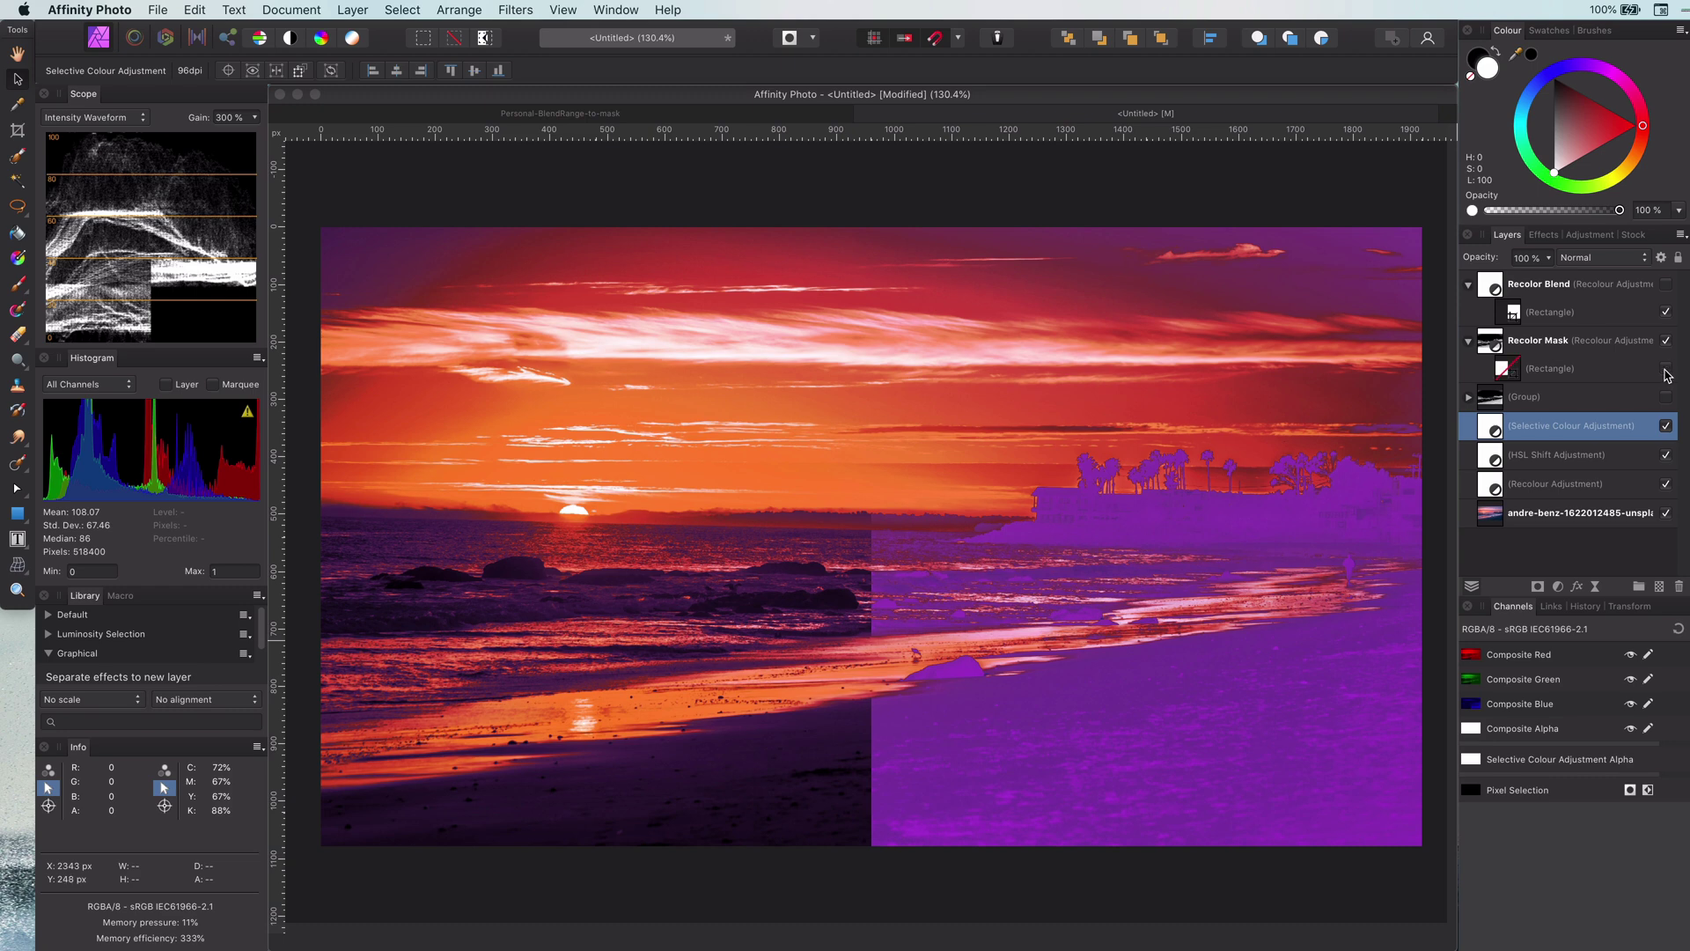